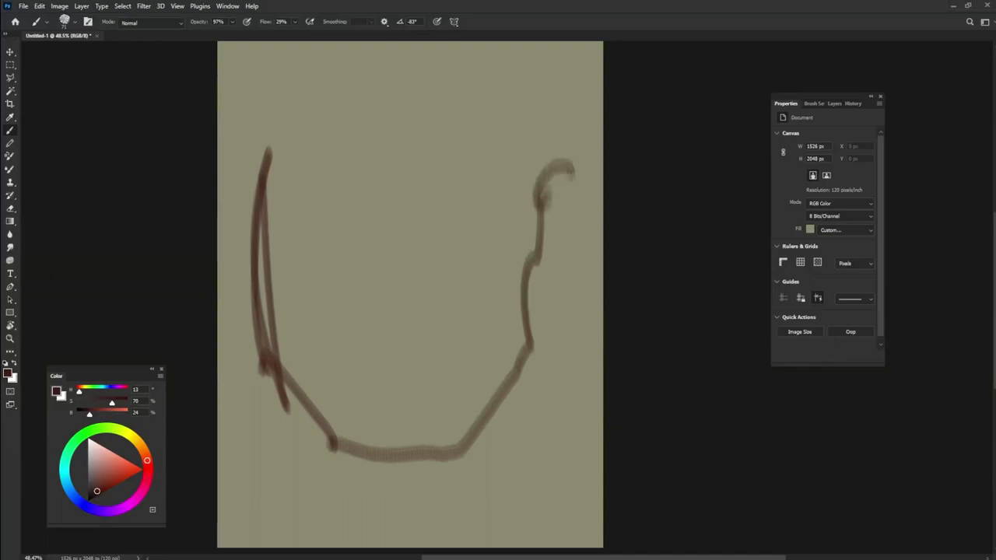
Sketch the rough head outline in dark brown, covering the forehead, cheeks, jaw and chin.
mouse_move(253, 207)
left_mouse_down()
mouse_move(257, 92)
mouse_move(365, 39)
left_mouse_up()
mouse_move(243, 119)
left_mouse_down()
mouse_move(355, 62)
mouse_move(471, 90)
mouse_move(551, 152)
mouse_move(540, 93)
mouse_move(498, 43)
mouse_move(544, 241)
mouse_move(510, 420)
mouse_move(411, 481)
mouse_move(288, 249)
mouse_move(280, 174)
mouse_move(355, 451)
mouse_move(400, 480)
left_mouse_up()
left_click_drag(266, 221, 342, 441)
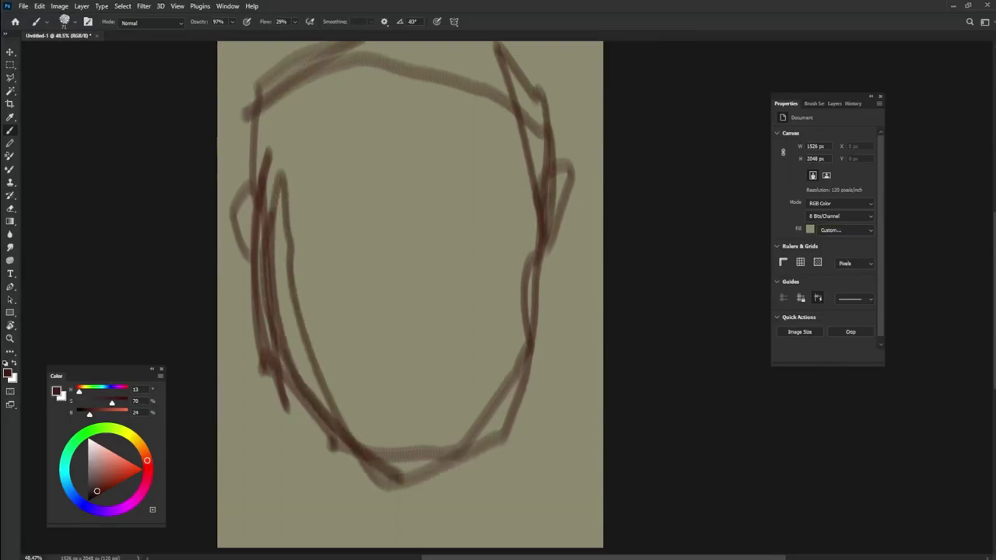
left_click_drag(276, 181, 322, 460)
left_click_drag(267, 292, 375, 485)
mouse_move(310, 442)
left_mouse_down()
mouse_move(370, 495)
mouse_move(434, 504)
left_mouse_up()
mouse_move(434, 504)
left_mouse_down()
mouse_move(374, 501)
mouse_move(446, 503)
mouse_move(490, 455)
mouse_move(446, 512)
left_mouse_up()
Add both ears and the upper sides of the head to the sketch and reinforce the jaw contours.
mouse_move(505, 431)
left_mouse_down()
mouse_move(450, 502)
mouse_move(515, 411)
mouse_move(543, 326)
mouse_move(547, 233)
mouse_move(535, 220)
left_mouse_up()
mouse_move(270, 321)
left_mouse_down()
mouse_move(219, 272)
mouse_move(221, 209)
left_mouse_up()
mouse_move(543, 299)
left_mouse_down()
mouse_move(582, 249)
mouse_move(580, 196)
mouse_move(563, 184)
left_mouse_up()
left_click_drag(221, 200, 258, 43)
left_click_drag(541, 44, 547, 167)
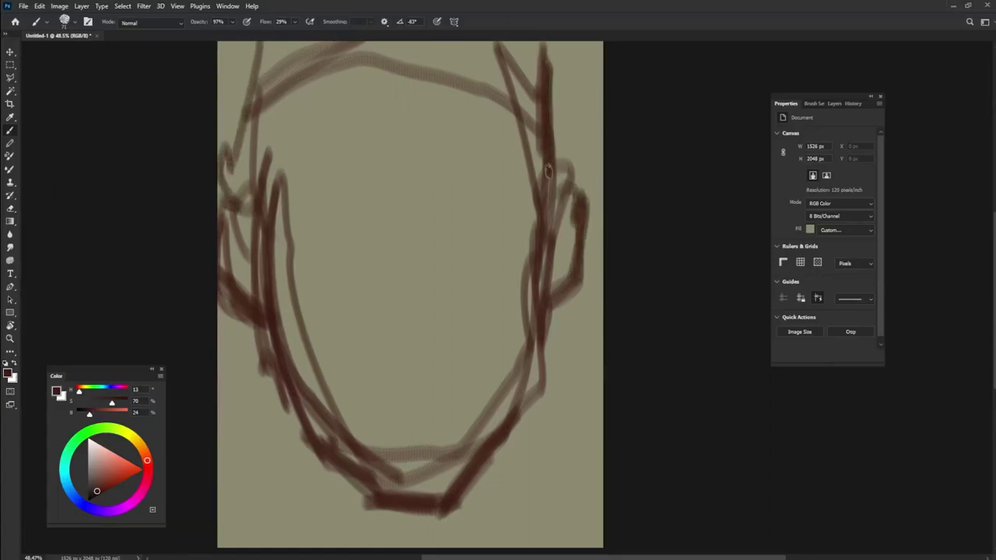
Select the whole head silhouette, including the ears, by tracing the sketch with the freehand Lasso tool.
mouse_move(492, 142)
left_mouse_down()
mouse_move(480, 158)
mouse_move(478, 146)
left_mouse_up()
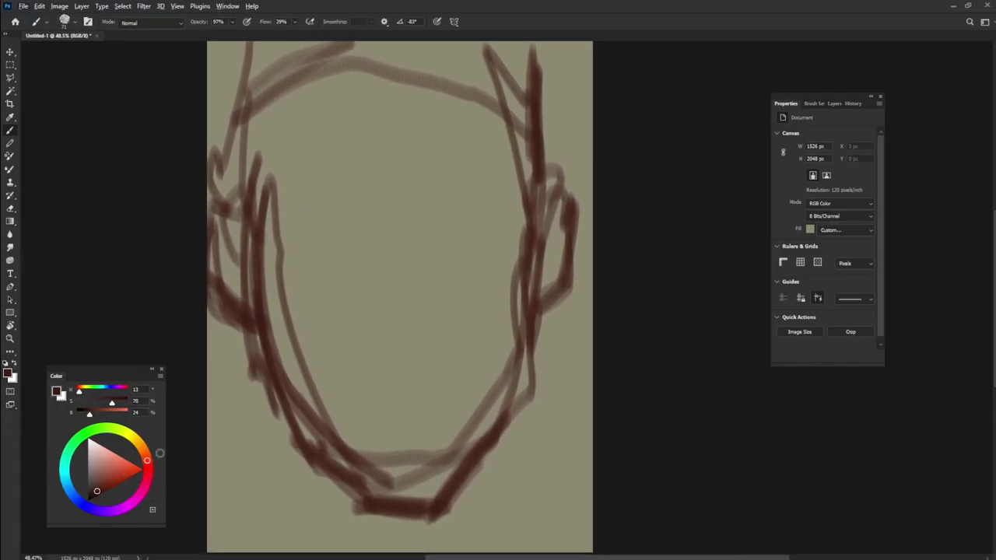
key("l")
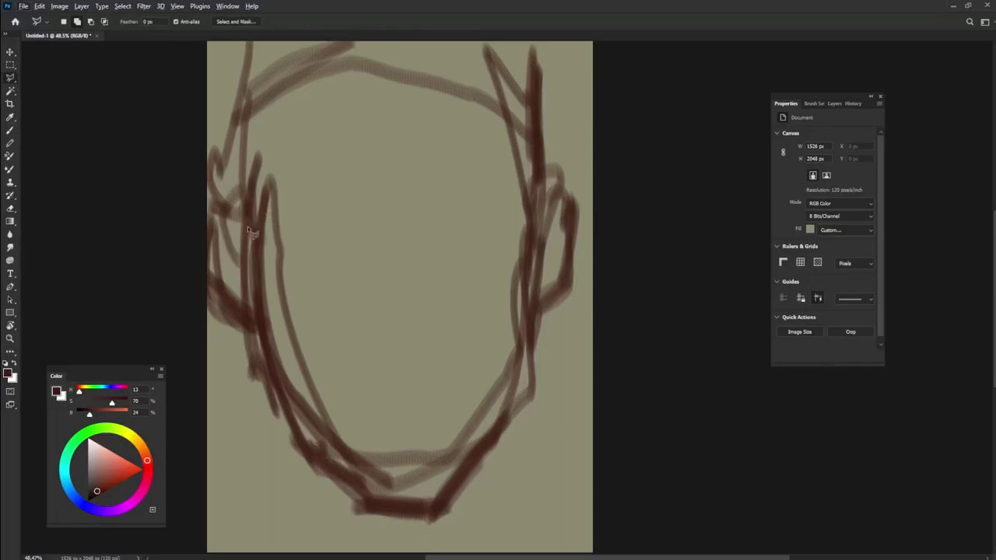
right_click(18, 77)
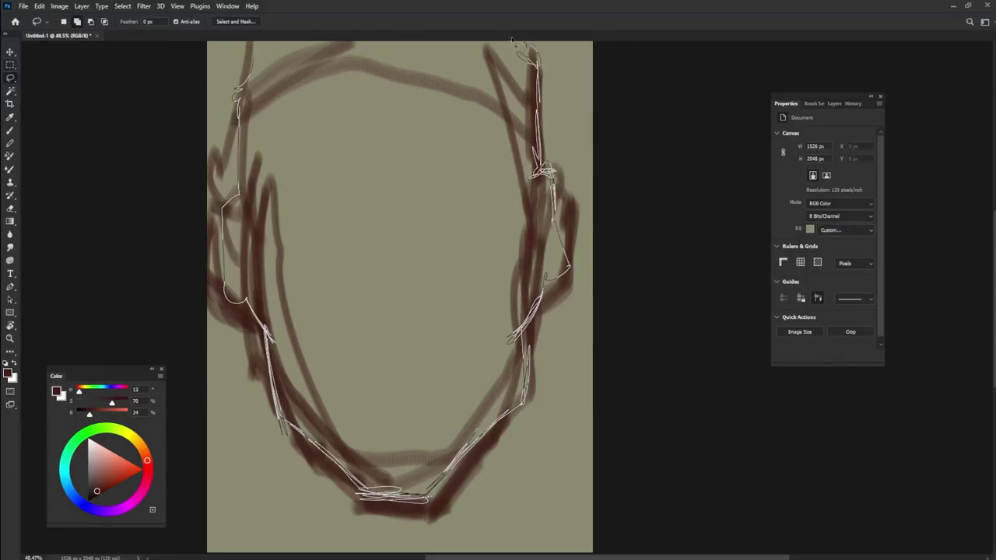
left_click_drag(251, 68, 254, 50)
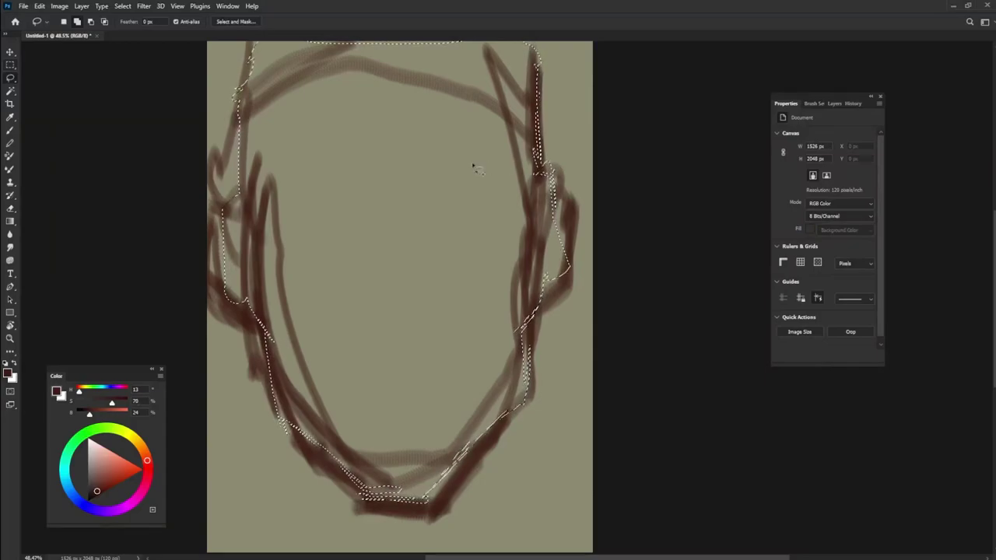
Fill the selected head shape with the dark brown foreground color and deselect it.
key("i")
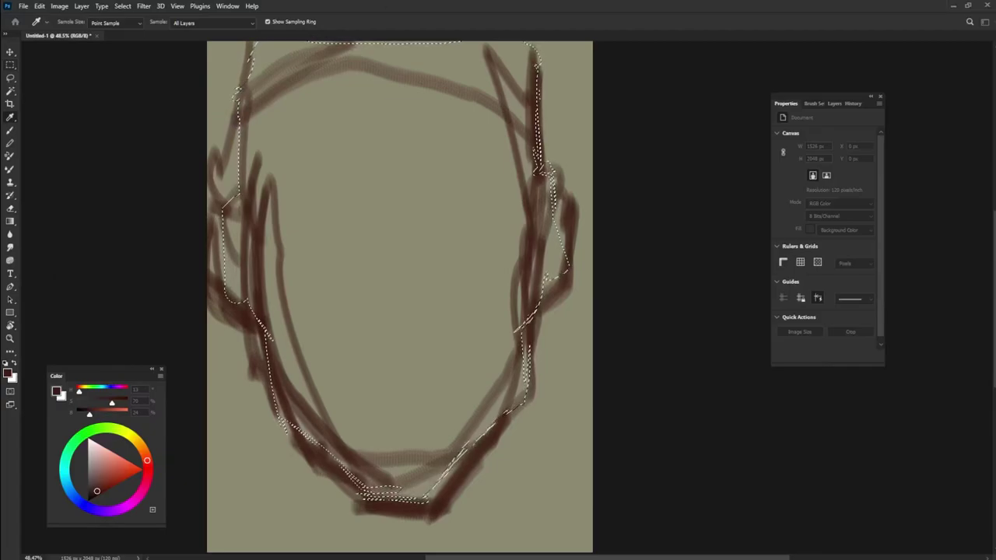
key("alt+BackSpace")
key("l")
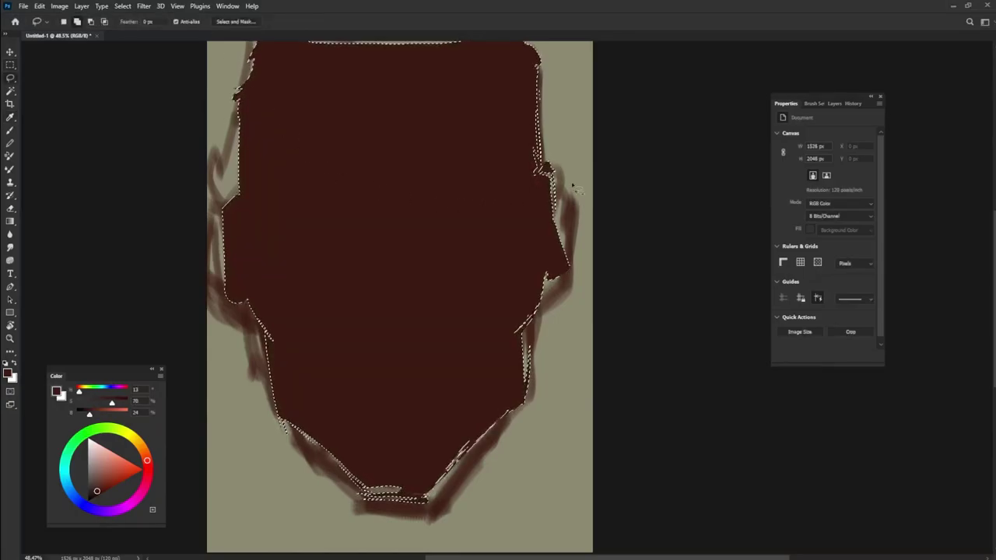
key("ctrl+d")
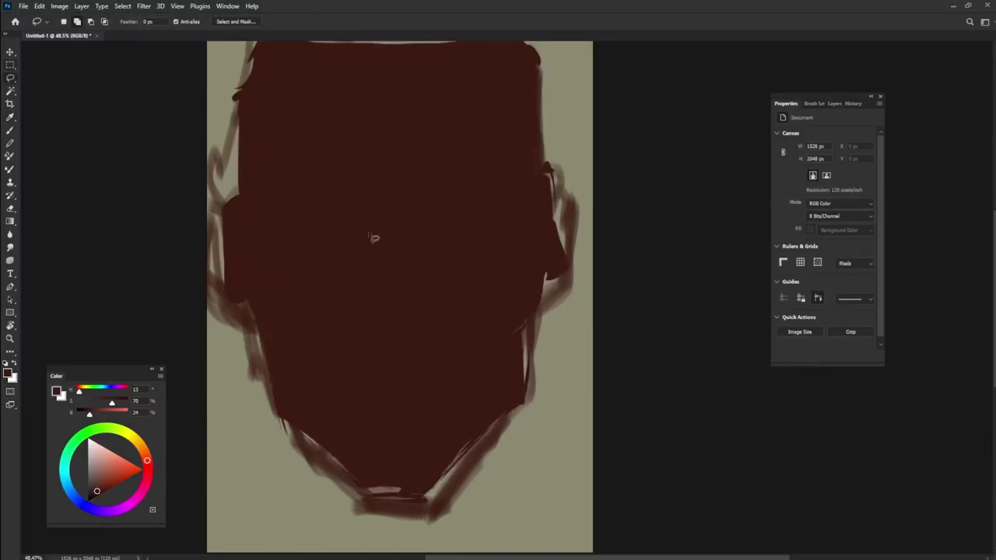
Set the Brush color to orange-brown (H 22, S 100, B 56), cover the face's lit half, and glaze it over the shadow half.
key("b")
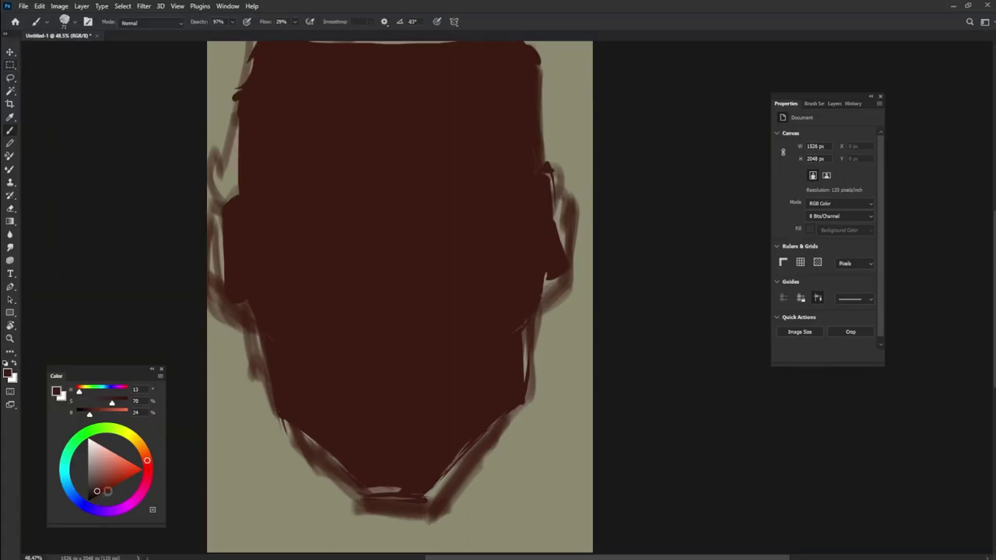
left_click_drag(98, 492, 92, 498)
left_click_drag(305, 238, 317, 237)
left_click_drag(137, 444, 146, 452)
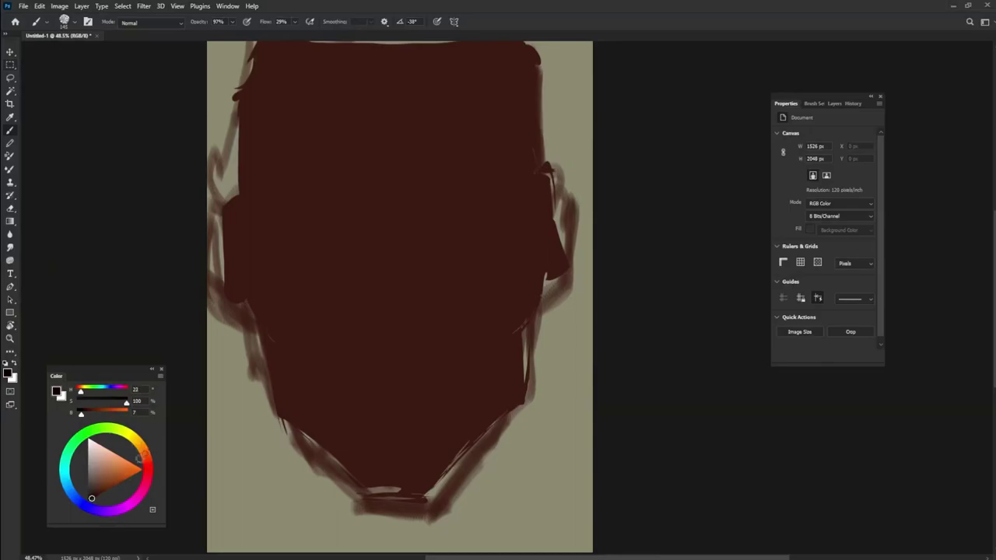
mouse_move(378, 89)
left_mouse_down()
mouse_move(372, 235)
mouse_move(409, 291)
mouse_move(457, 322)
left_mouse_up()
left_click_drag(510, 226, 385, 404)
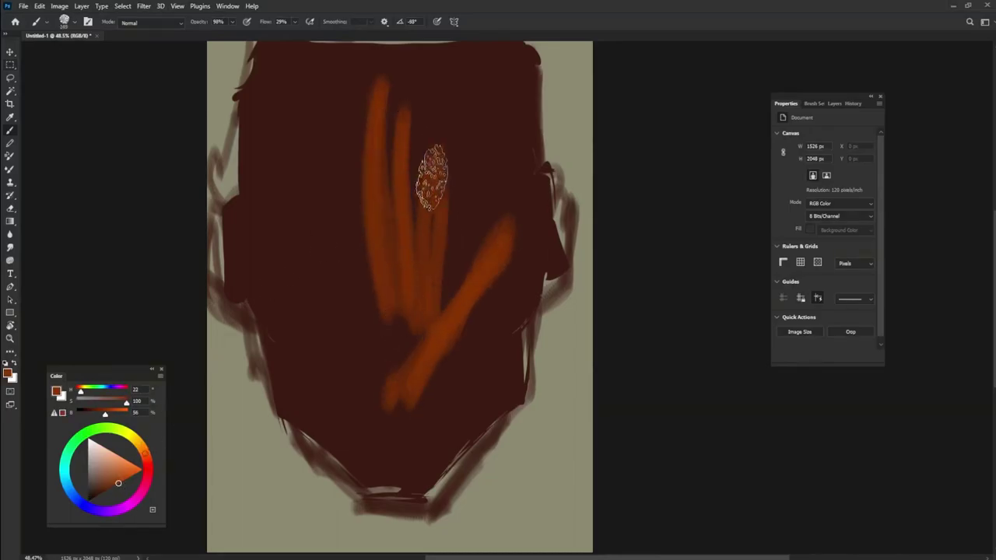
mouse_move(442, 189)
left_mouse_down()
mouse_move(491, 204)
mouse_move(469, 162)
mouse_move(482, 131)
mouse_move(461, 354)
mouse_move(404, 364)
mouse_move(392, 348)
mouse_move(460, 360)
mouse_move(477, 327)
mouse_move(414, 414)
mouse_move(441, 317)
mouse_move(423, 372)
mouse_move(467, 408)
mouse_move(379, 486)
mouse_move(512, 364)
mouse_move(531, 245)
mouse_move(551, 251)
mouse_move(524, 232)
mouse_move(418, 240)
mouse_move(389, 214)
mouse_move(437, 109)
mouse_move(433, 90)
mouse_move(446, 113)
mouse_move(476, 107)
mouse_move(417, 82)
mouse_move(382, 90)
mouse_move(498, 53)
mouse_move(417, 51)
mouse_move(530, 95)
mouse_move(533, 148)
mouse_move(523, 178)
mouse_move(483, 181)
mouse_move(397, 314)
mouse_move(384, 456)
left_mouse_up()
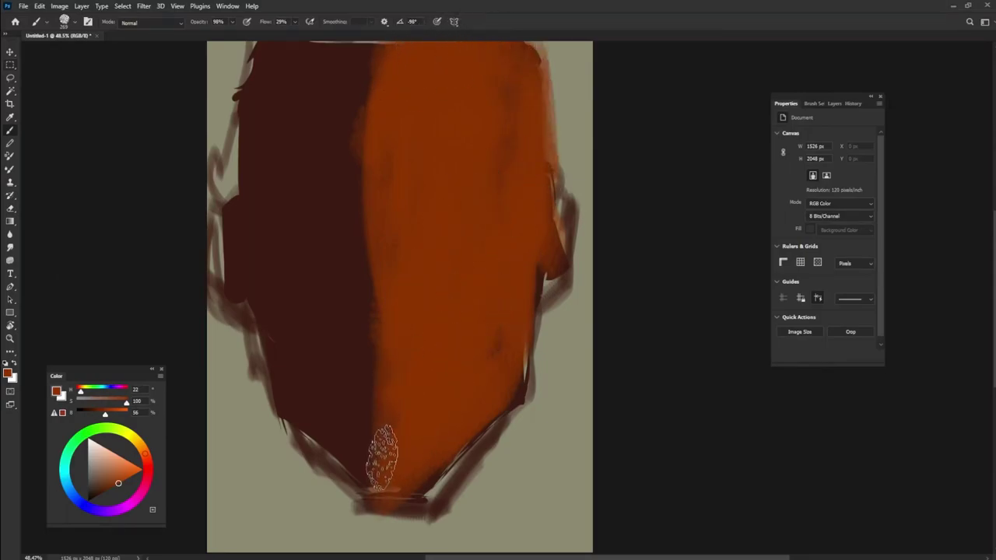
mouse_move(319, 382)
left_mouse_down()
mouse_move(361, 317)
mouse_move(389, 138)
mouse_move(388, 442)
mouse_move(352, 417)
mouse_move(310, 342)
mouse_move(350, 305)
mouse_move(289, 337)
mouse_move(276, 311)
mouse_move(257, 238)
mouse_move(255, 154)
mouse_move(281, 79)
mouse_move(373, 52)
mouse_move(340, 271)
mouse_move(352, 235)
mouse_move(355, 443)
left_mouse_up()
Sample the shadow brown and block in the shadow beneath the nose and the eye socket on the lit side.
left_click(311, 334, "alt")
mouse_move(400, 375)
left_mouse_down()
mouse_move(379, 365)
mouse_move(427, 375)
left_mouse_up()
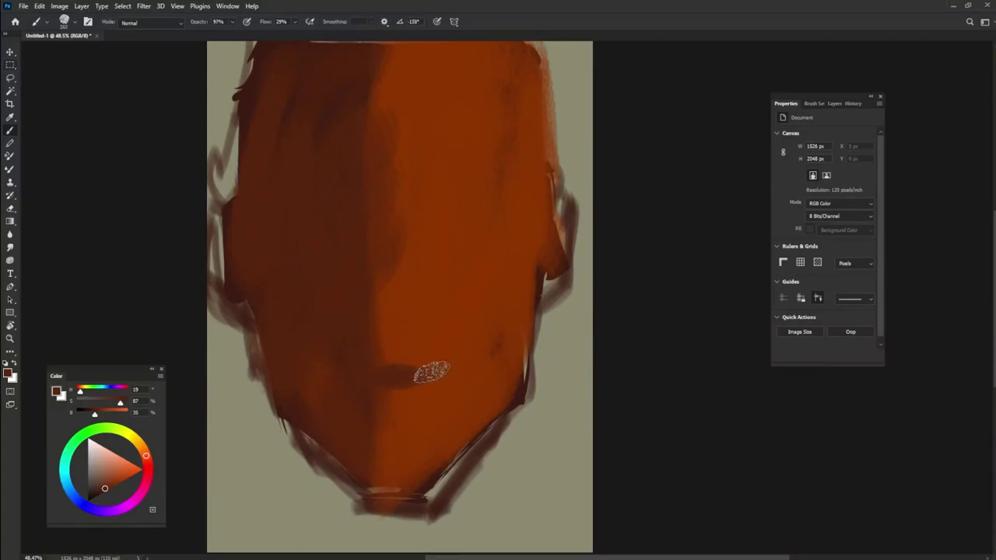
left_click_drag(421, 248, 467, 284)
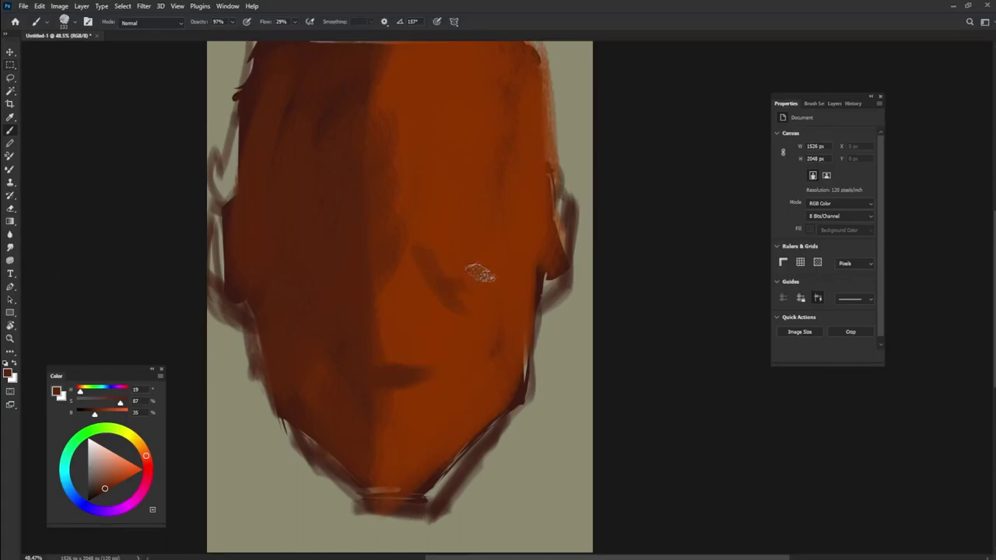
left_click_drag(504, 232, 474, 223)
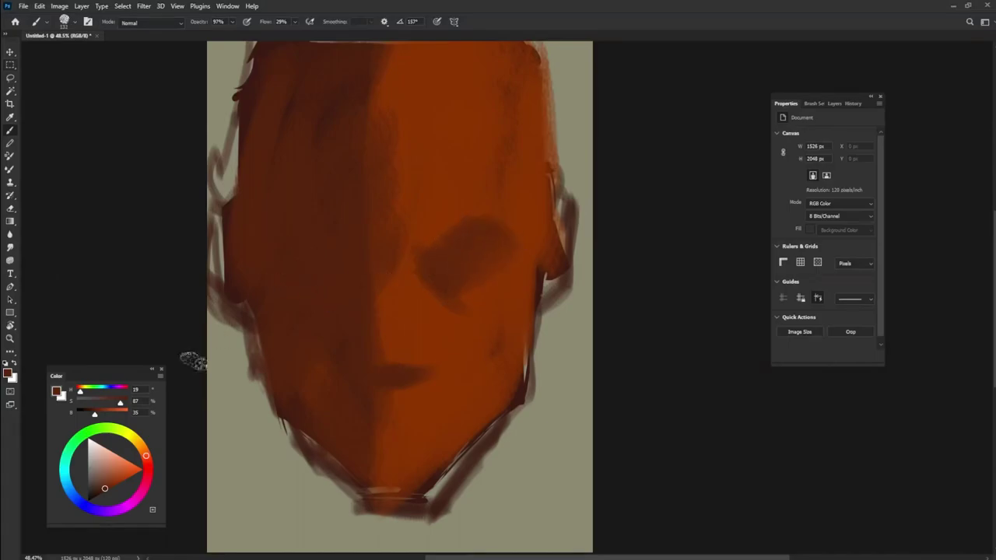
Darken the eye socket on the shadow side and deepen the one on the lit side.
left_click_drag(273, 272, 317, 295)
left_click_drag(362, 256, 311, 295)
left_click_drag(260, 262, 319, 273)
left_click_drag(307, 226, 357, 256)
mouse_move(351, 257)
left_mouse_down()
mouse_move(326, 241)
mouse_move(272, 260)
left_mouse_up()
mouse_move(438, 263)
left_mouse_down()
mouse_move(454, 284)
mouse_move(492, 211)
mouse_move(442, 252)
mouse_move(468, 299)
left_mouse_up()
Paint the dark underside of the nose and the mouth, then sample the orange skin tone beside the lips.
mouse_move(372, 351)
left_mouse_down()
mouse_move(389, 370)
mouse_move(427, 348)
left_mouse_up()
mouse_move(389, 399)
left_mouse_down()
mouse_move(406, 450)
mouse_move(389, 454)
mouse_move(425, 432)
mouse_move(406, 444)
mouse_move(344, 406)
left_mouse_up()
left_click(434, 415, "alt")
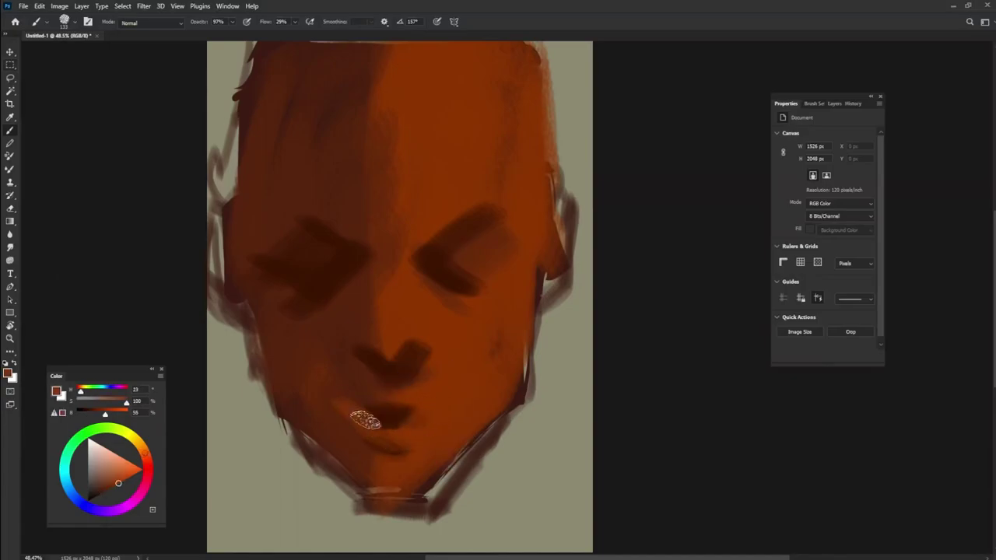
Choose a lighter orange (H 23, S 70, B 73) and paint the lit cheek and the bridge of the nose.
left_click(115, 470)
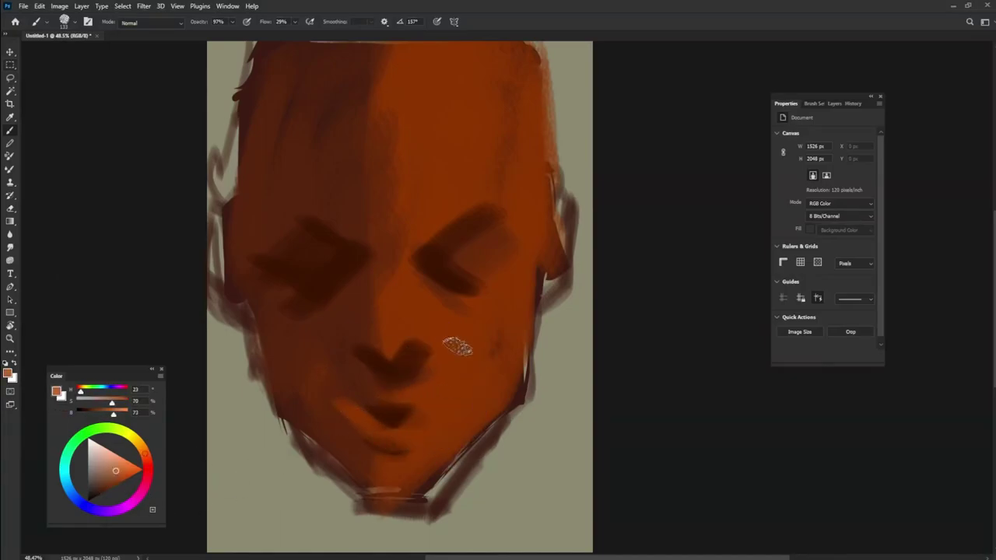
left_click_drag(411, 290, 473, 347)
left_click(453, 325, "alt")
mouse_move(466, 312)
left_mouse_down()
mouse_move(454, 318)
mouse_move(481, 340)
mouse_move(478, 367)
mouse_move(439, 352)
left_mouse_up()
mouse_move(399, 286)
left_mouse_down()
mouse_move(378, 271)
mouse_move(398, 298)
mouse_move(400, 363)
left_mouse_up()
Refine the nostril shadow, eyelid and brow area on the lit side with sampled dark and mid skin tones.
left_click(374, 356, "alt")
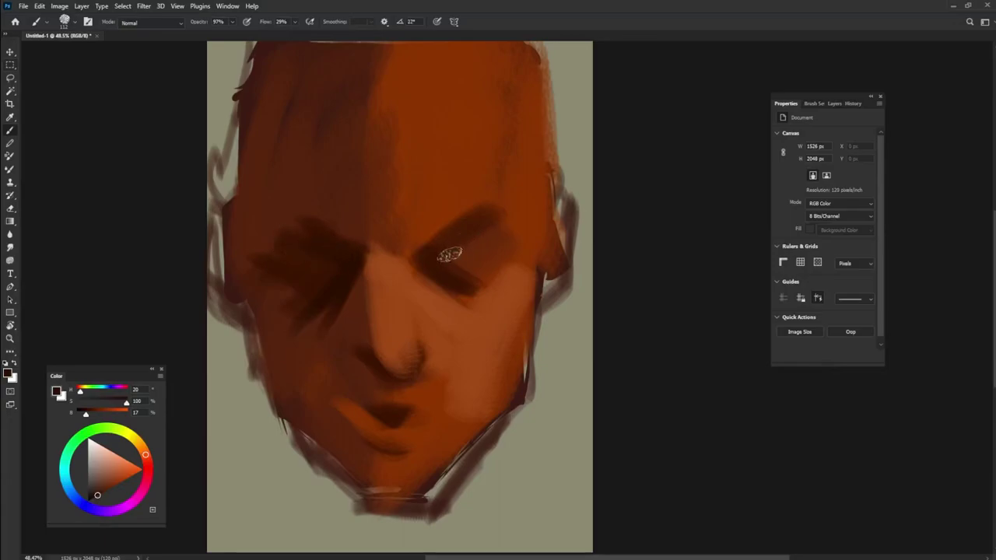
left_click(458, 250, "alt")
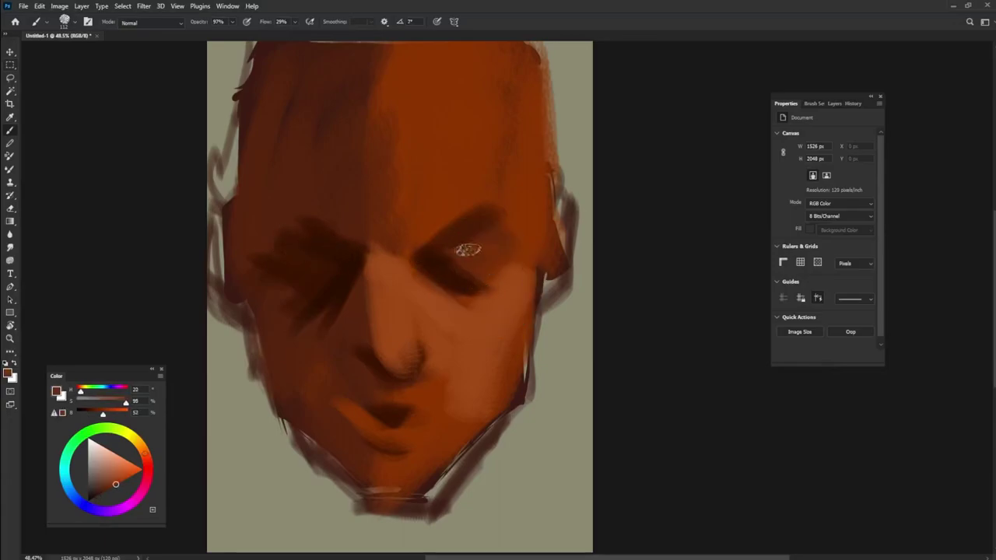
left_click(455, 263, "alt")
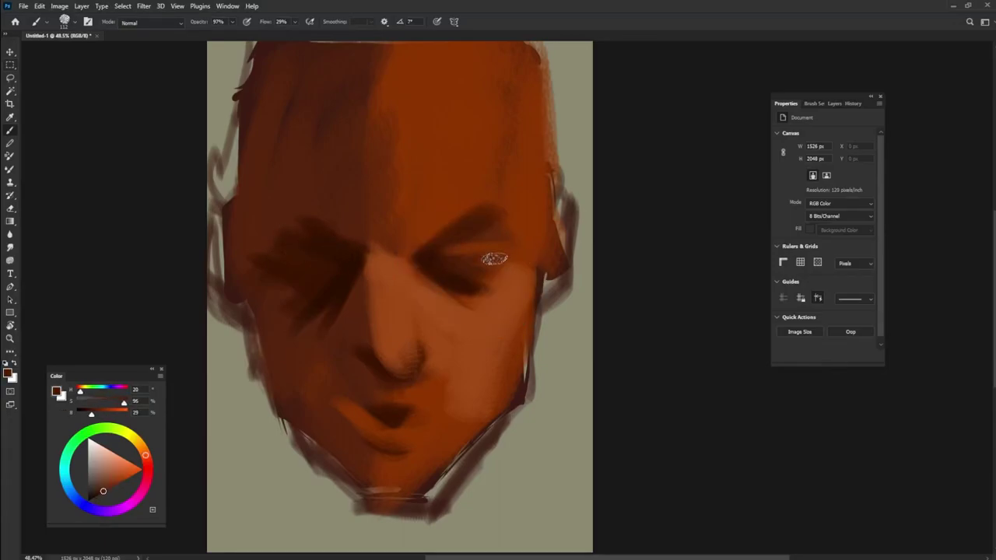
left_click(462, 221, "alt")
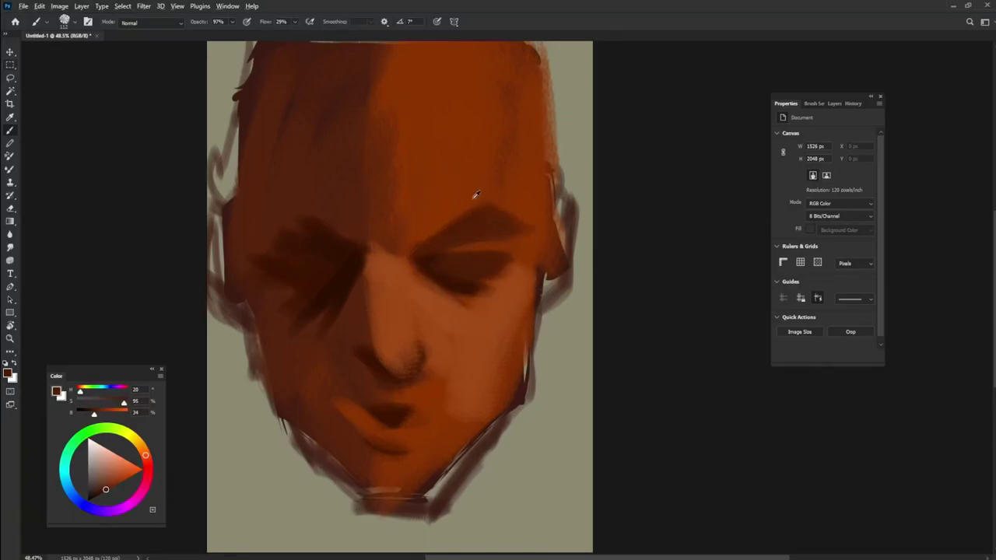
left_click(458, 227, "alt")
left_click(475, 224, "alt")
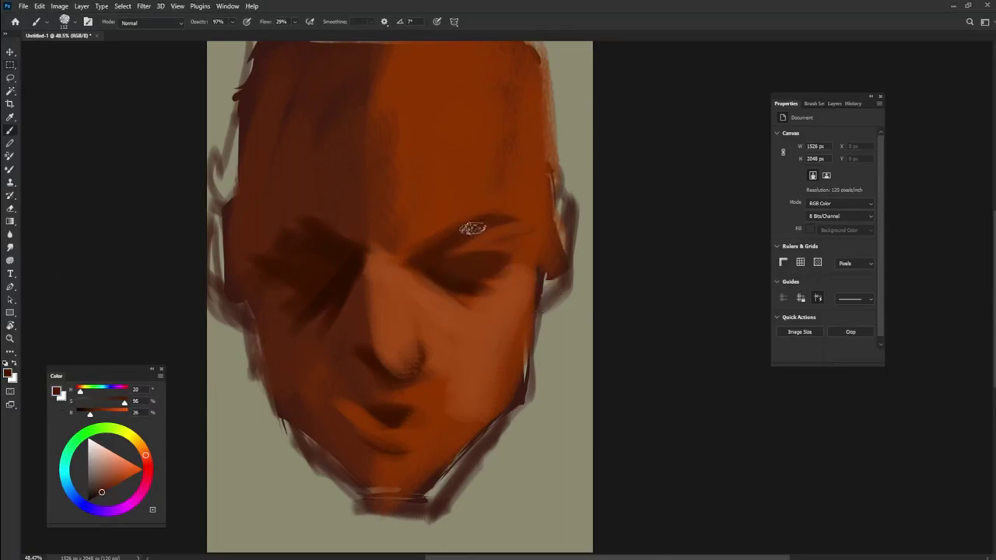
Sample a near-black brown (H 20, S 100, B 17) and paint both slanted eyebrows.
left_click(408, 259, "alt")
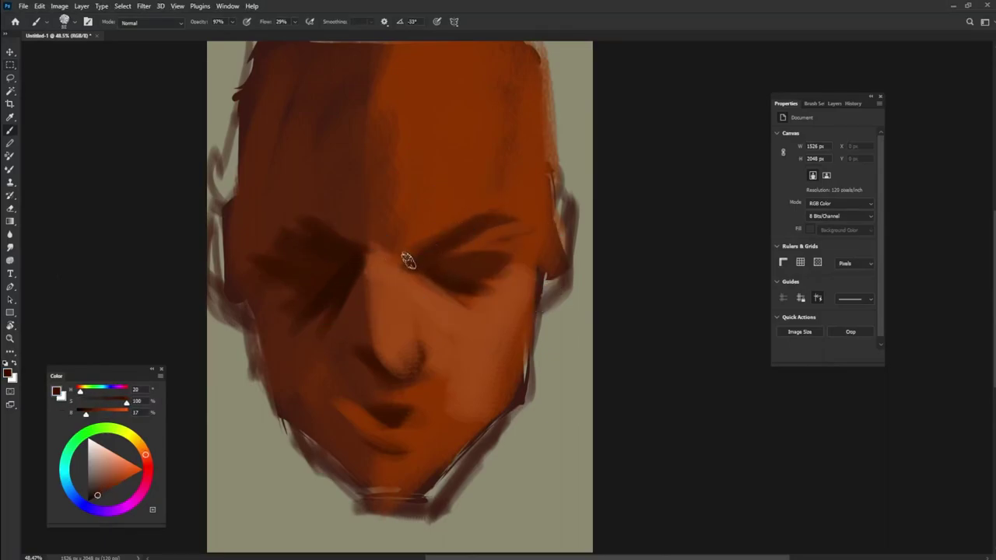
mouse_move(448, 249)
left_mouse_down()
mouse_move(508, 230)
mouse_move(451, 251)
left_mouse_up()
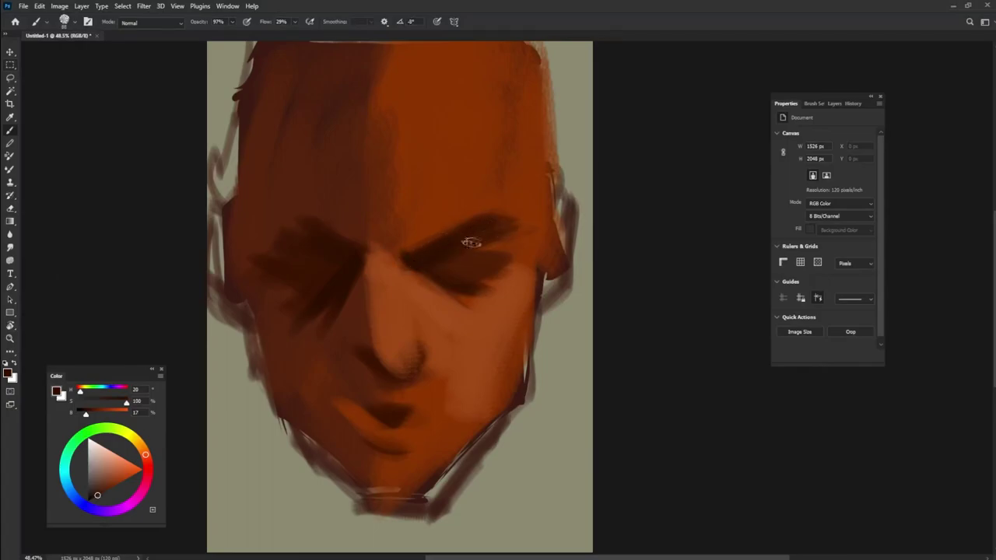
left_click_drag(333, 244, 344, 251)
mouse_move(343, 261)
left_mouse_down()
mouse_move(261, 262)
mouse_move(336, 257)
left_mouse_up()
left_click_drag(336, 258, 276, 249)
Sample dark brown from the eye socket and paint the hair along the hairline and the sides of the head.
left_click(402, 198, "alt")
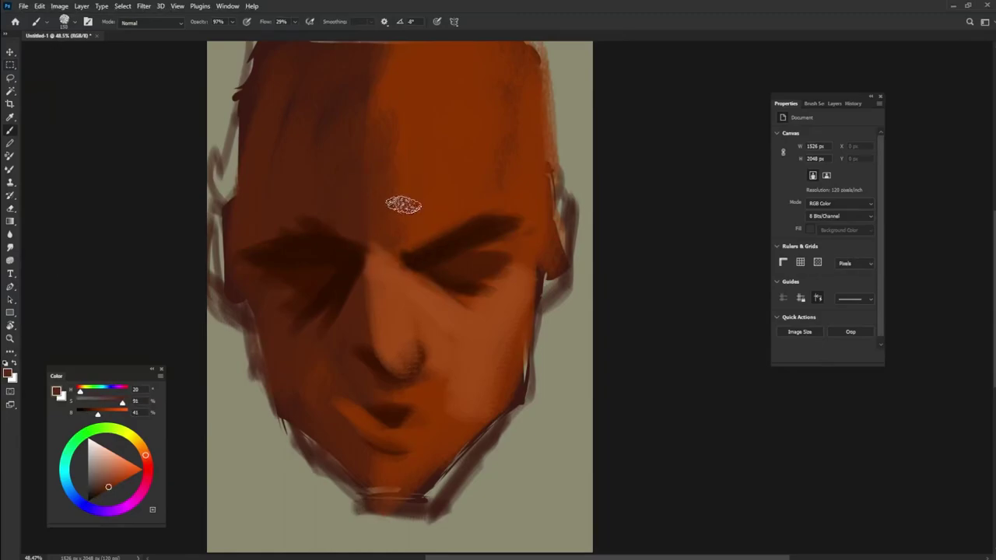
left_click(336, 263, "alt")
left_click_drag(359, 117, 356, 117)
mouse_move(420, 80)
left_mouse_down()
mouse_move(319, 92)
mouse_move(249, 146)
mouse_move(274, 173)
mouse_move(238, 210)
left_mouse_up()
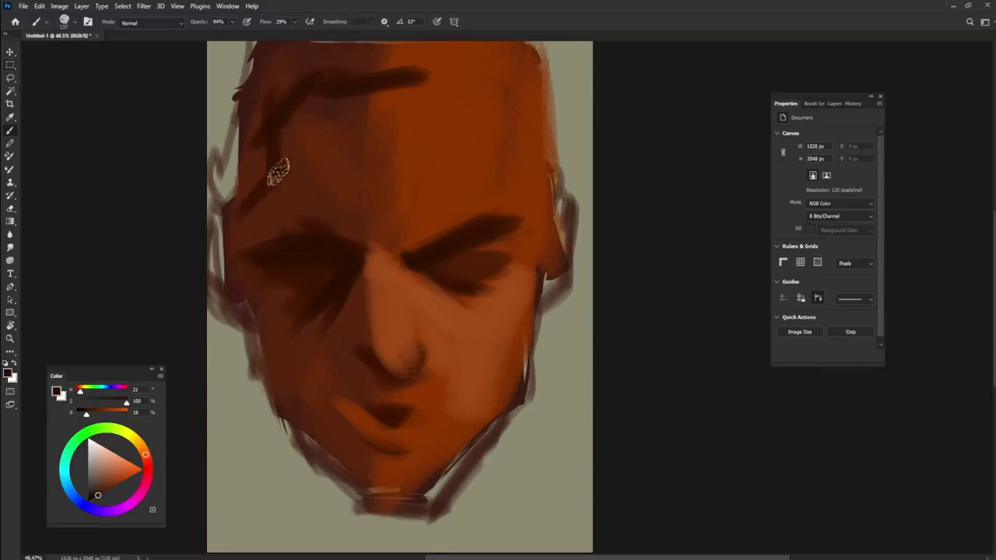
left_click_drag(251, 76, 238, 195)
mouse_move(235, 202)
left_mouse_down()
mouse_move(240, 35)
mouse_move(236, 142)
left_mouse_up()
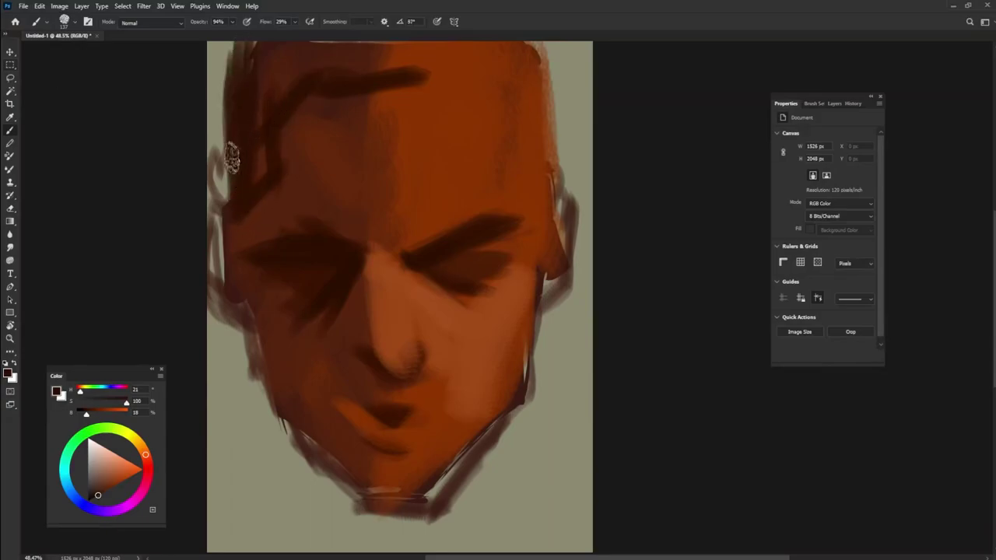
mouse_move(259, 99)
left_mouse_down()
mouse_move(236, 192)
mouse_move(298, 94)
mouse_move(400, 55)
mouse_move(521, 68)
mouse_move(554, 164)
mouse_move(551, 195)
mouse_move(562, 55)
mouse_move(549, 66)
mouse_move(300, 62)
mouse_move(241, 93)
mouse_move(238, 151)
mouse_move(215, 120)
left_mouse_up()
Sample the olive background color and paint over the ears and stray outer edges to narrow the head contour.
left_click(215, 120, "alt")
left_click_drag(224, 40, 209, 233)
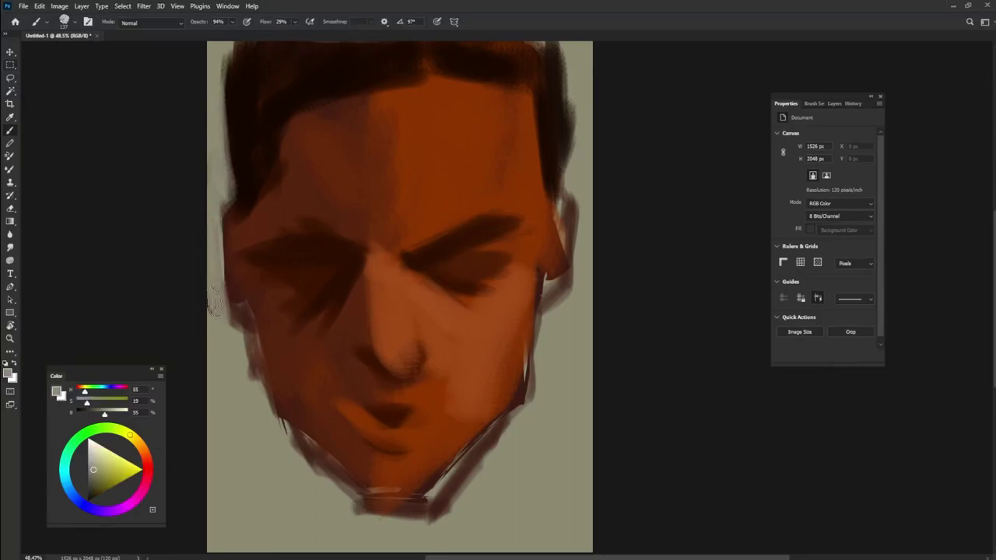
mouse_move(226, 308)
left_mouse_down()
mouse_move(234, 298)
mouse_move(253, 374)
mouse_move(237, 334)
left_mouse_up()
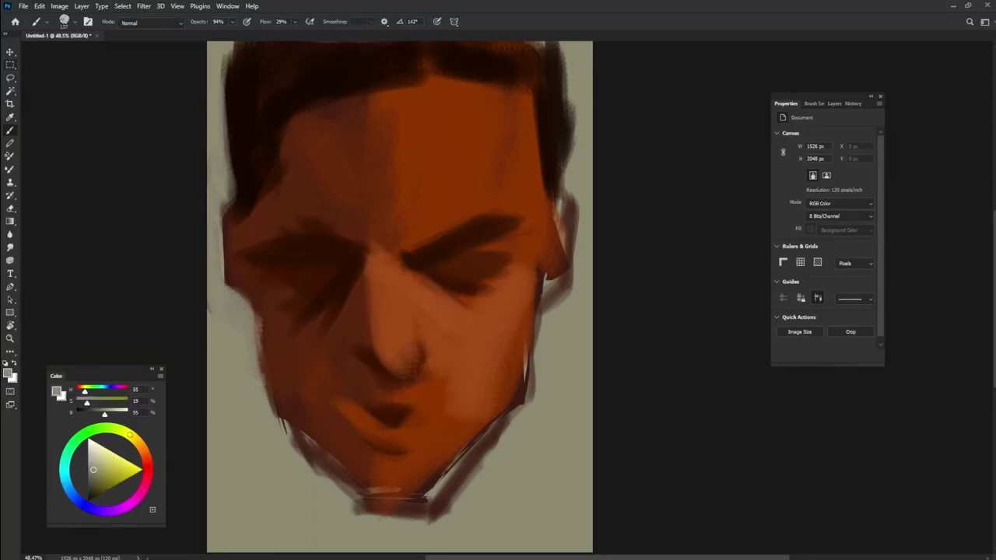
left_click_drag(556, 188, 549, 312)
left_click_drag(569, 204, 563, 293)
left_click_drag(238, 288, 234, 231)
left_click_drag(232, 175, 246, 305)
left_click_drag(246, 202, 272, 420)
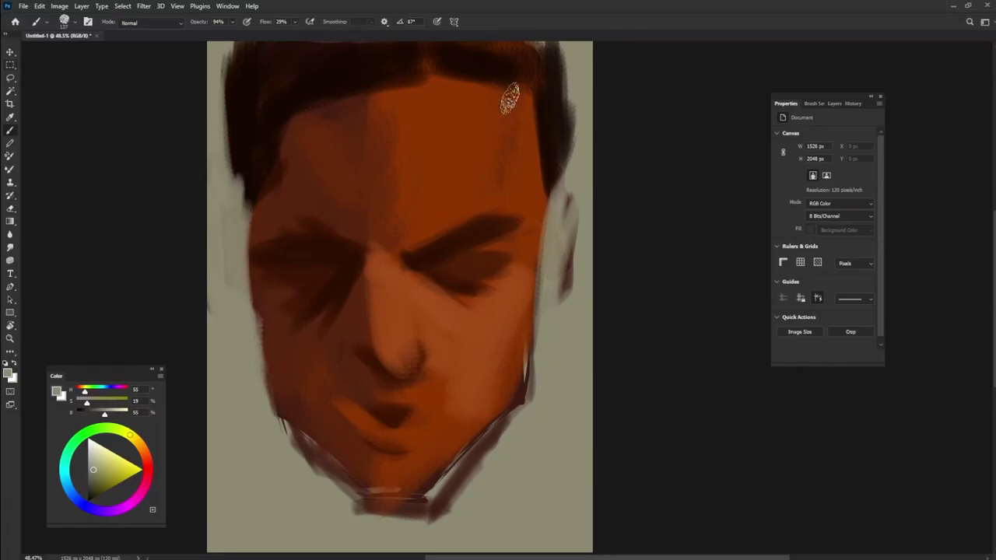
Sample the shadow skin tone and trim the outer end of the brow and eye socket on the dark side.
left_click(291, 207, "alt")
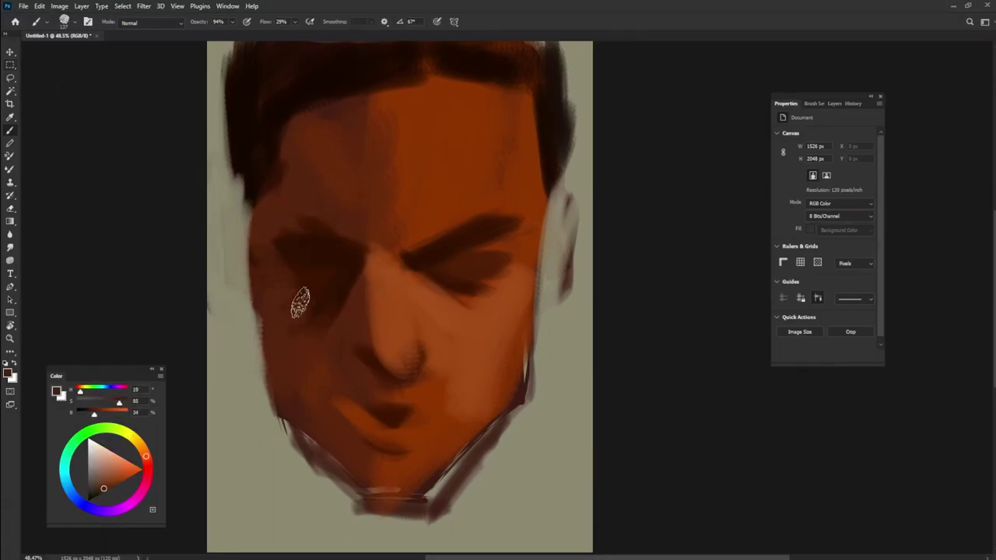
left_click_drag(301, 231, 270, 250)
Extend the dark hair down the shadow side of the head and repaint that ear in sampled reddish brown.
left_click(255, 173, "alt")
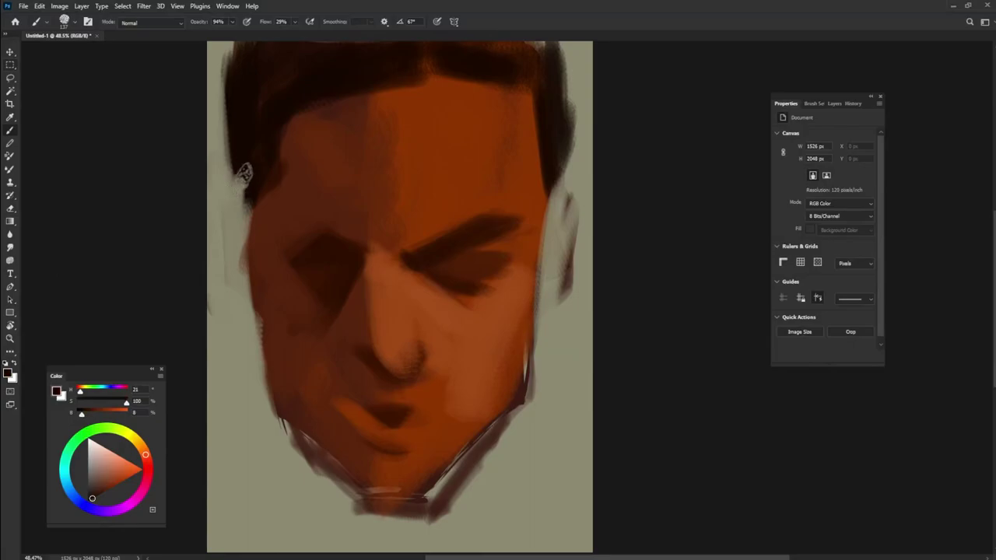
mouse_move(229, 95)
left_mouse_down()
mouse_move(235, 256)
mouse_move(237, 248)
left_mouse_up()
left_click(262, 269, "alt")
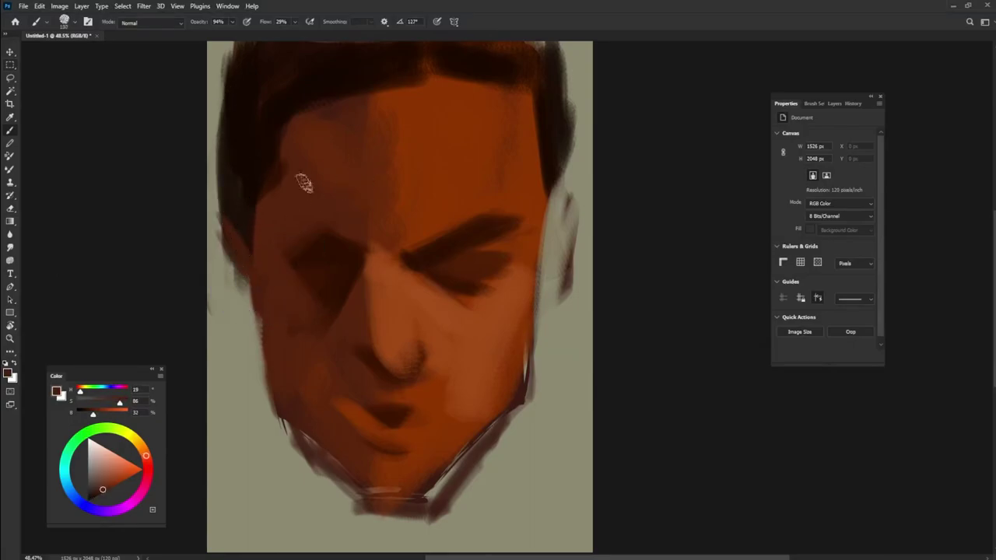
left_click_drag(217, 208, 226, 238)
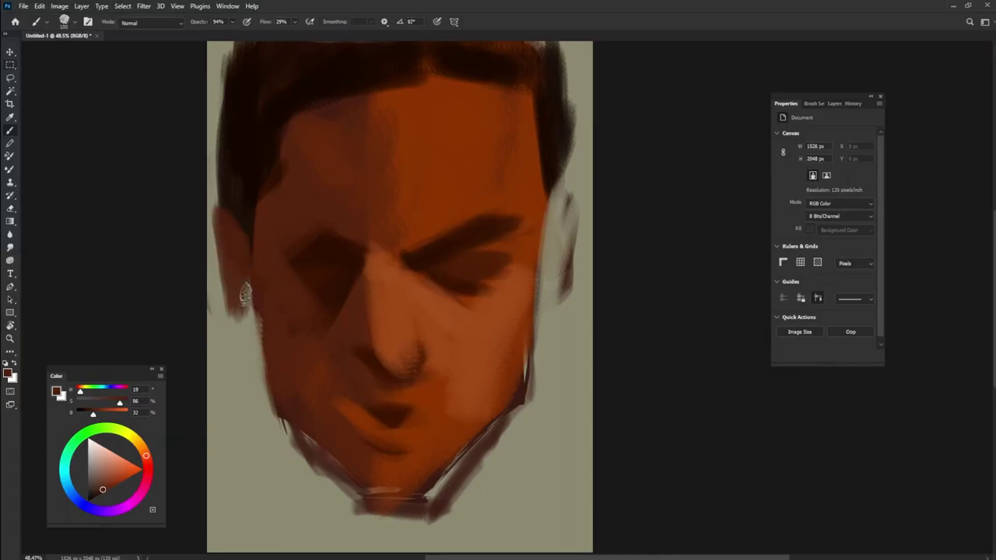
Paint dark brown below the shadow-side ear and across the cheek, and mark the lower cheek planes on both sides in sampled tones.
mouse_move(248, 307)
left_mouse_down()
mouse_move(226, 330)
mouse_move(244, 327)
left_mouse_up()
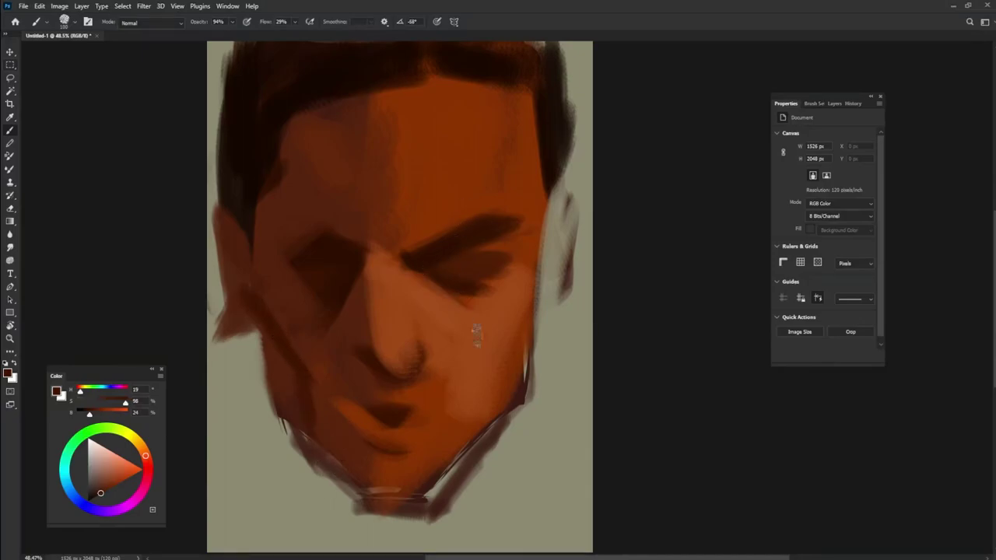
left_click(483, 262, "alt")
left_click_drag(519, 313, 450, 426)
left_click(485, 353, "alt")
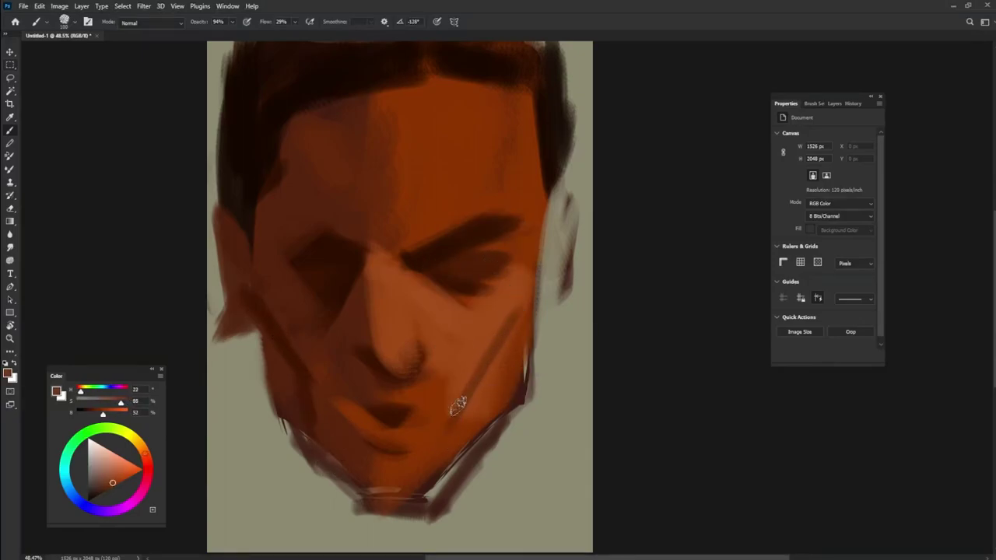
left_click_drag(309, 424, 352, 364)
Sample dark brown, rotate the brush tip, and paint the folds running from both sides of the nose past the mouth.
left_click(367, 352, "alt")
key("shift+Left")
key("shift+Left")
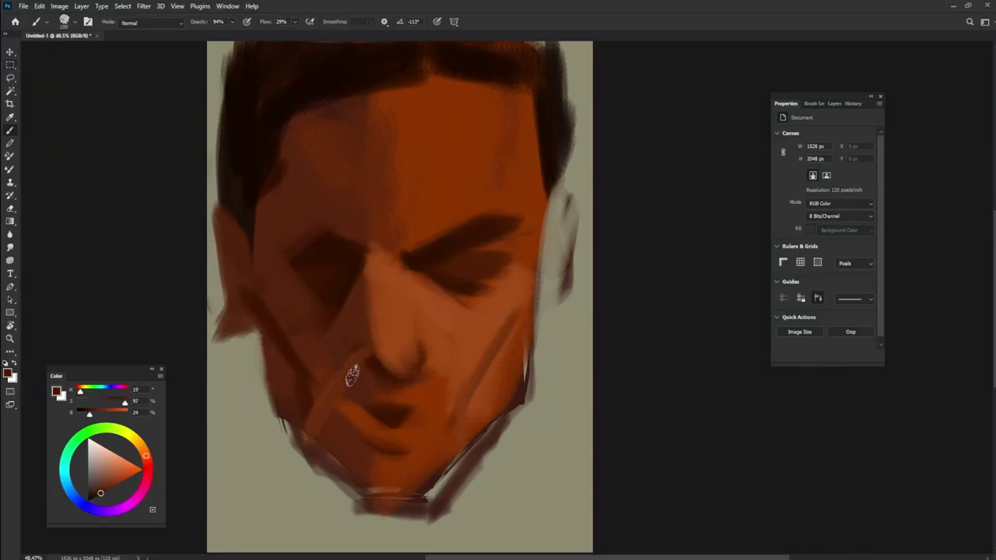
key("shift+Left")
key("shift+Left")
key("shift+Left")
mouse_move(358, 357)
left_mouse_down()
mouse_move(323, 401)
mouse_move(346, 481)
left_mouse_up()
mouse_move(439, 368)
left_mouse_down()
mouse_move(442, 447)
mouse_move(444, 414)
mouse_move(431, 433)
mouse_move(454, 327)
mouse_move(393, 450)
left_mouse_up()
Paint over the mouth and the area down to the chin with sampled cheek tones and a lighter orange.
left_click(451, 338, "alt")
left_click_drag(438, 380, 394, 463)
left_click_drag(405, 412, 377, 457)
left_click(115, 463)
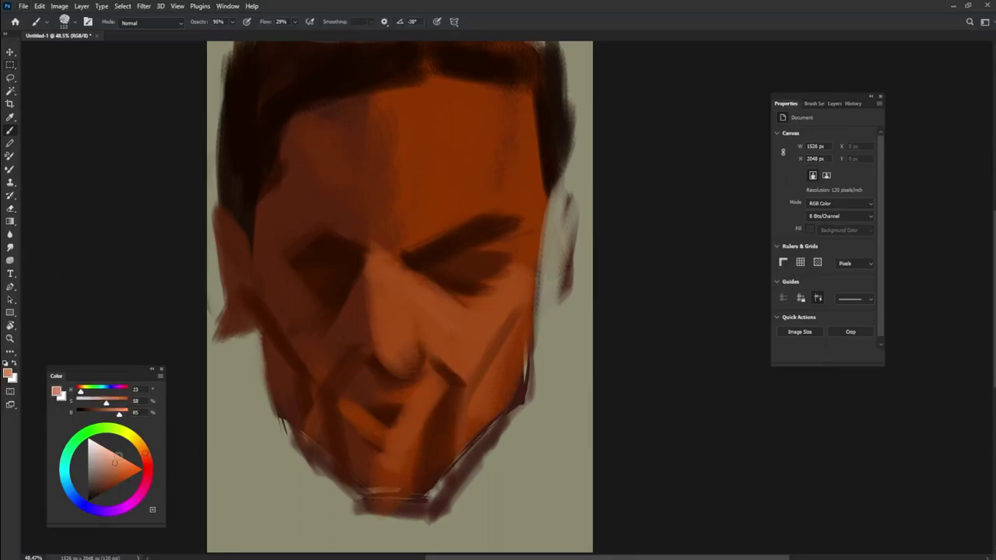
left_click_drag(442, 377, 402, 476)
left_click(430, 398, "alt")
left_click_drag(425, 374, 374, 463)
left_click_drag(391, 381, 365, 433)
mouse_move(365, 368)
left_mouse_down()
mouse_move(338, 436)
mouse_move(366, 470)
left_mouse_up()
left_click_drag(412, 388, 403, 485)
left_click_drag(440, 386, 427, 476)
left_click_drag(438, 413, 428, 481)
Darken the shadow-side edge of the mouth area with sampled brown, and touch up the lit side of the nose in sampled orange.
left_click(383, 367, "alt")
left_click_drag(369, 361, 323, 409)
mouse_move(334, 404)
left_mouse_down()
mouse_move(346, 497)
mouse_move(356, 498)
left_mouse_up()
left_click(428, 402, "alt")
left_click_drag(424, 348, 413, 334)
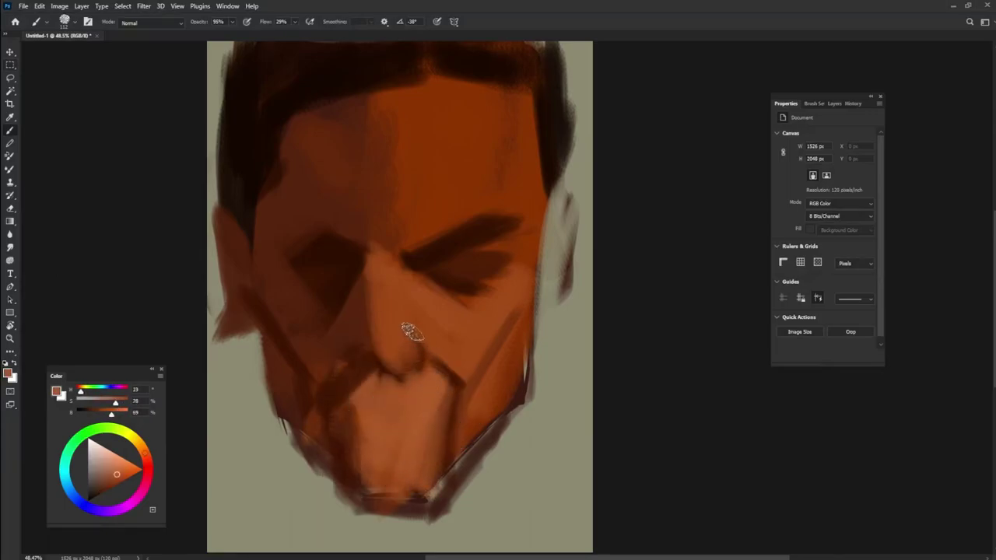
Enlarge the brush to 162 px and paint light orange strokes over the center of the forehead.
right_click(394, 272, "alt")
right_click(432, 207, "alt")
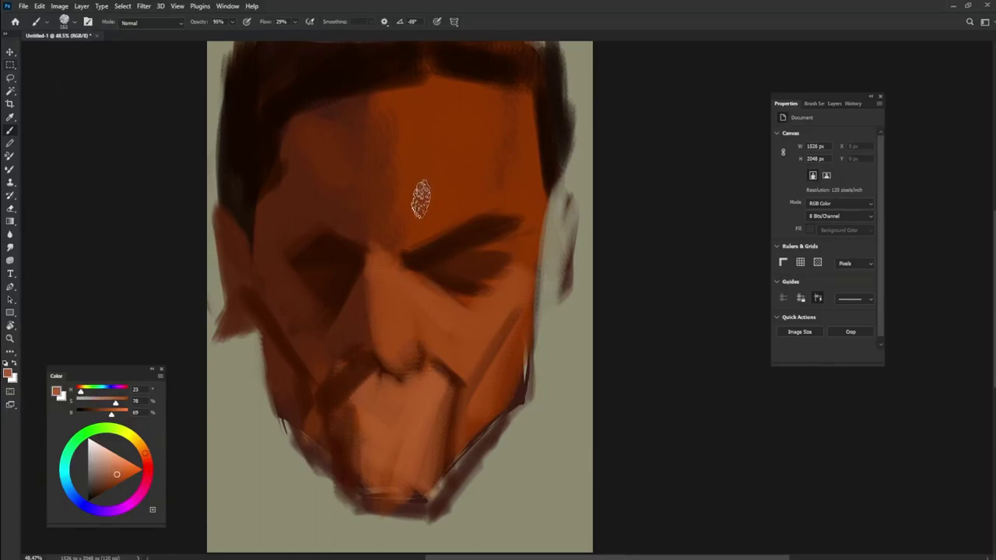
left_click_drag(432, 176, 420, 207)
left_click_drag(451, 102, 456, 194)
left_click_drag(441, 156, 376, 227)
left_click_drag(440, 122, 364, 194)
left_click_drag(399, 110, 345, 198)
Sample forehead tones and spread orange across the area between the brows and the forehead above the lit-side brow.
left_click(427, 209, "alt")
left_click_drag(424, 204, 350, 216)
left_click_drag(456, 202, 358, 232)
right_click(494, 183)
right_click(464, 116)
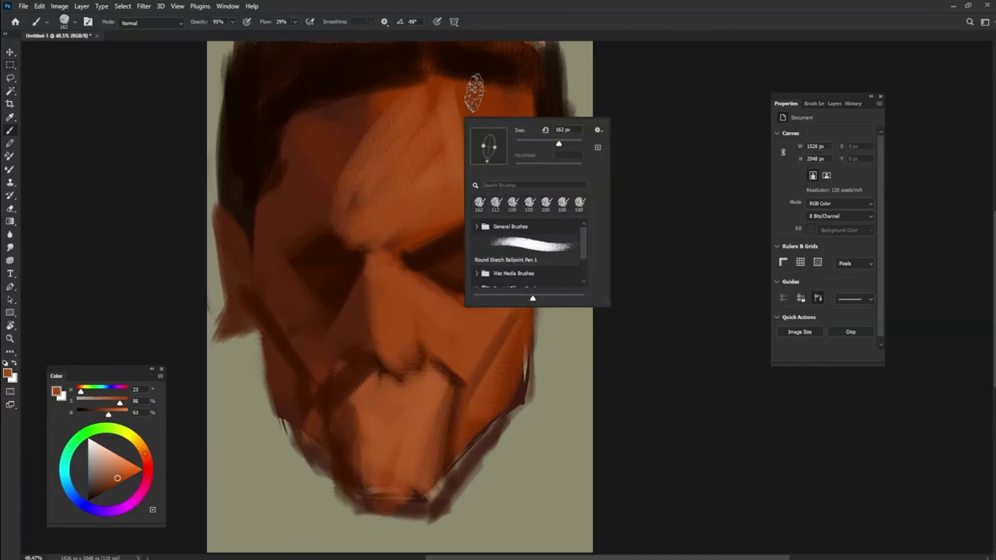
left_click(486, 81)
left_click(468, 187, "alt")
mouse_move(496, 155)
left_mouse_down()
mouse_move(511, 180)
mouse_move(484, 212)
left_mouse_up()
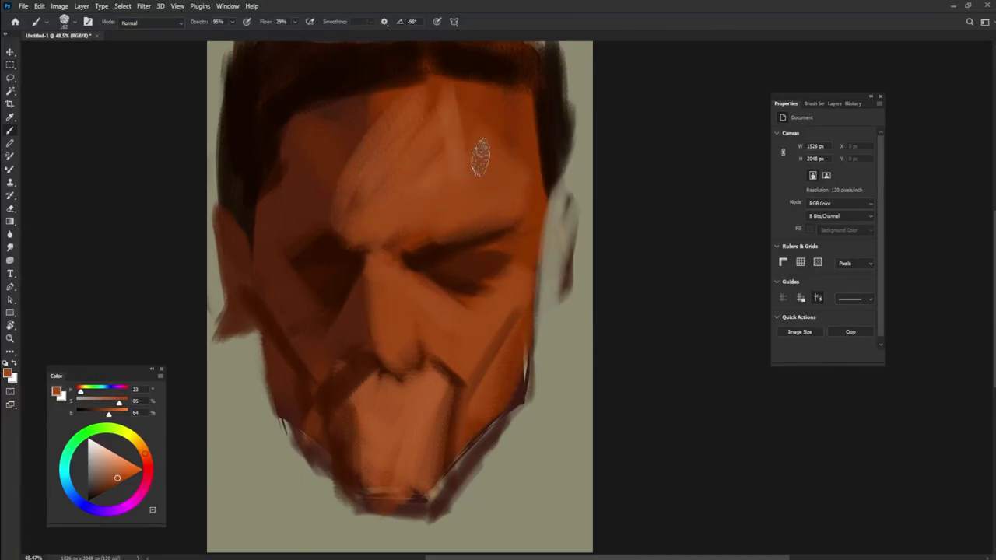
Sample dark brown, reduce the brush size, rotate its tip, and repaint both eyebrows.
left_click(426, 255, "alt")
left_click_drag(427, 258, 470, 240)
key("[")
key("[")
key("Left")
key("Left")
key("Left")
key("Left")
key("Left")
key("Left")
key("Left")
key("Left")
key("Left")
key("Left")
left_click_drag(312, 255, 323, 234)
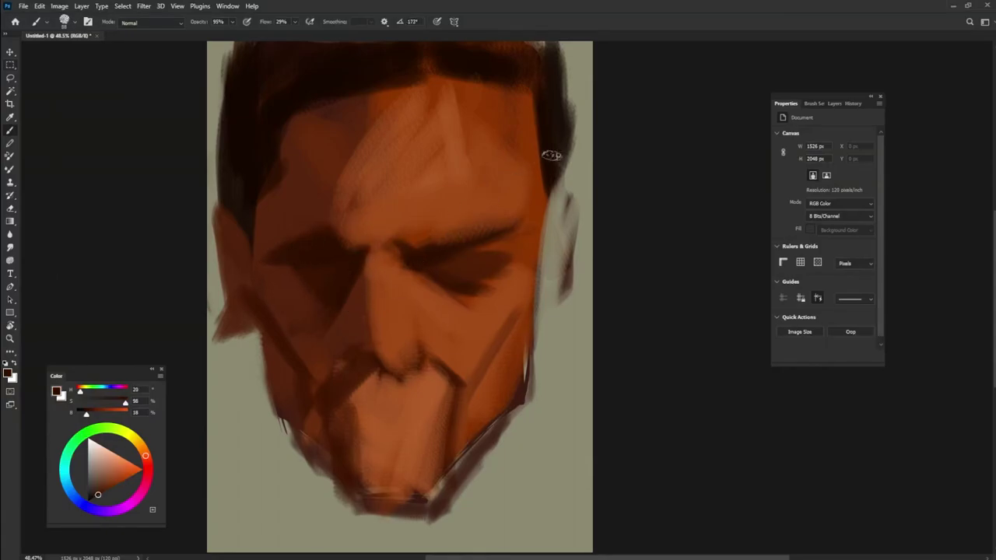
mouse_move(509, 243)
left_mouse_down()
mouse_move(460, 233)
mouse_move(439, 244)
left_mouse_up()
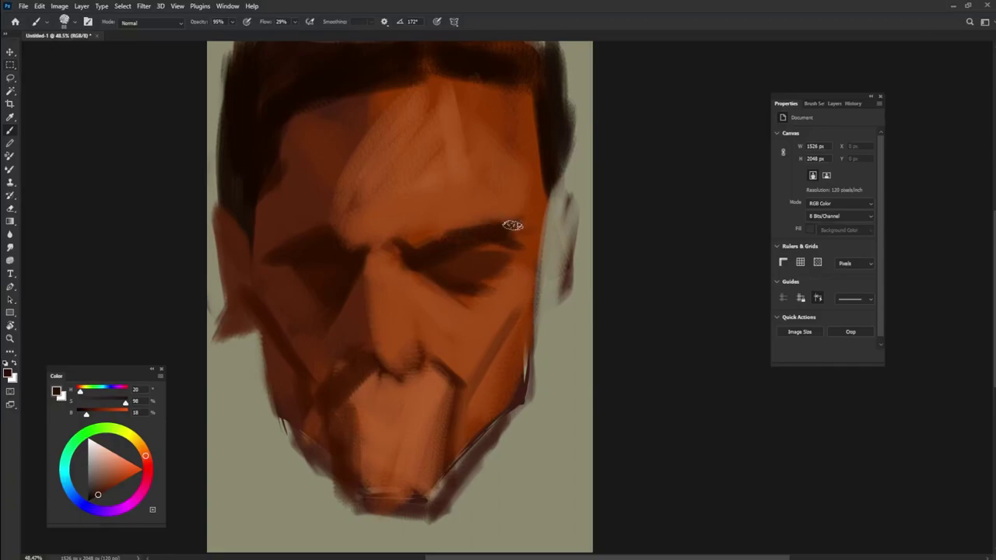
Trim and reshape the lit-side eyebrow with sampled skin and brown tones, and lighten the eyelid beneath it.
left_click(499, 199, "alt")
left_click(483, 239, "alt")
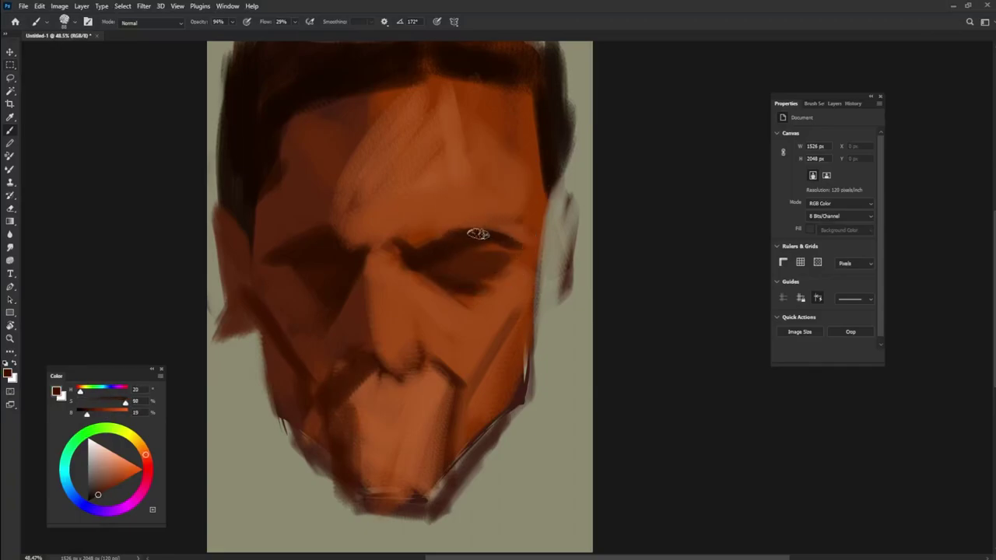
left_click(504, 236, "alt")
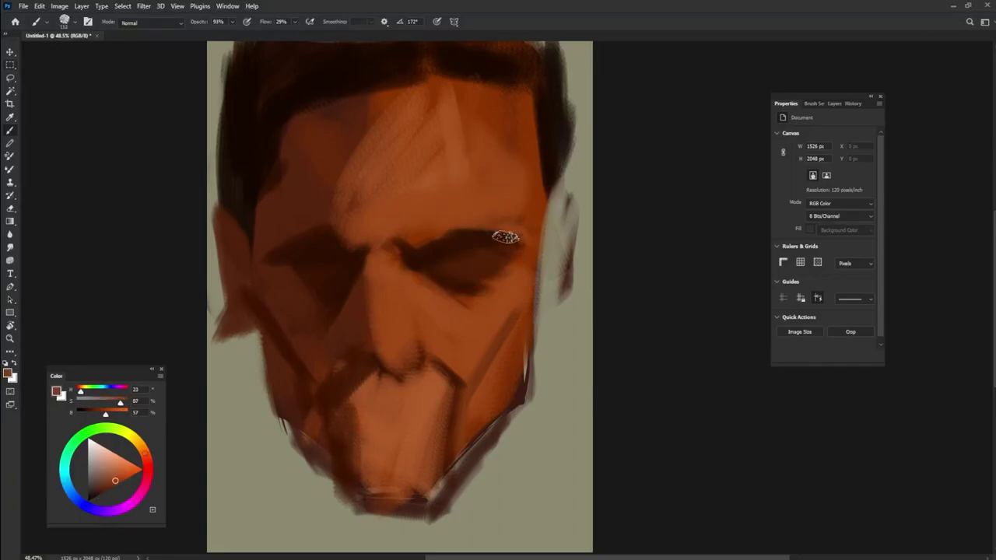
left_click(477, 256, "alt")
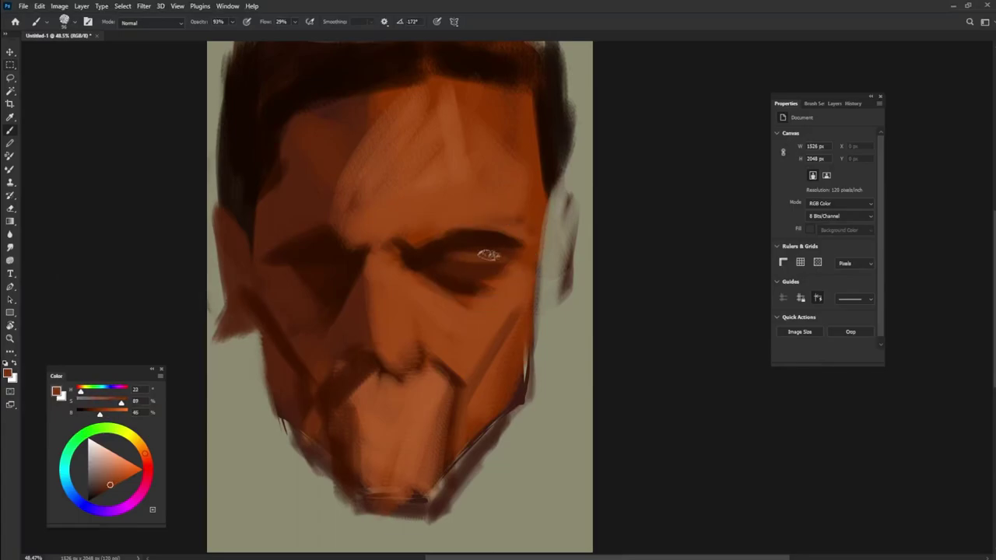
Separate the shadow-side eyebrow from the eye socket by painting the upper eyelid in sampled browns.
left_click(323, 274, "alt")
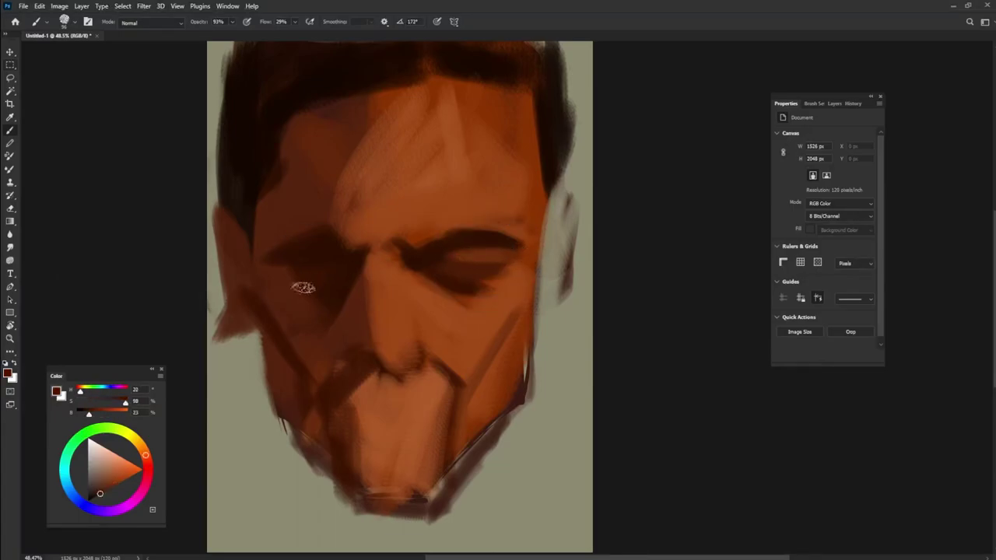
left_click(418, 288, "alt")
left_click(326, 221, "alt")
mouse_move(325, 259)
left_mouse_down()
mouse_move(293, 273)
mouse_move(333, 260)
left_mouse_up()
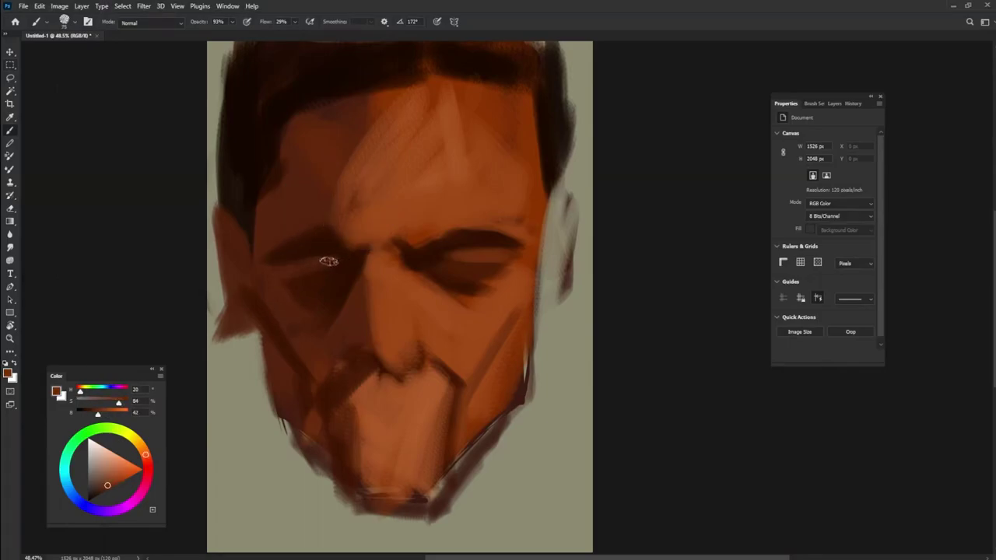
left_click(313, 273, "alt")
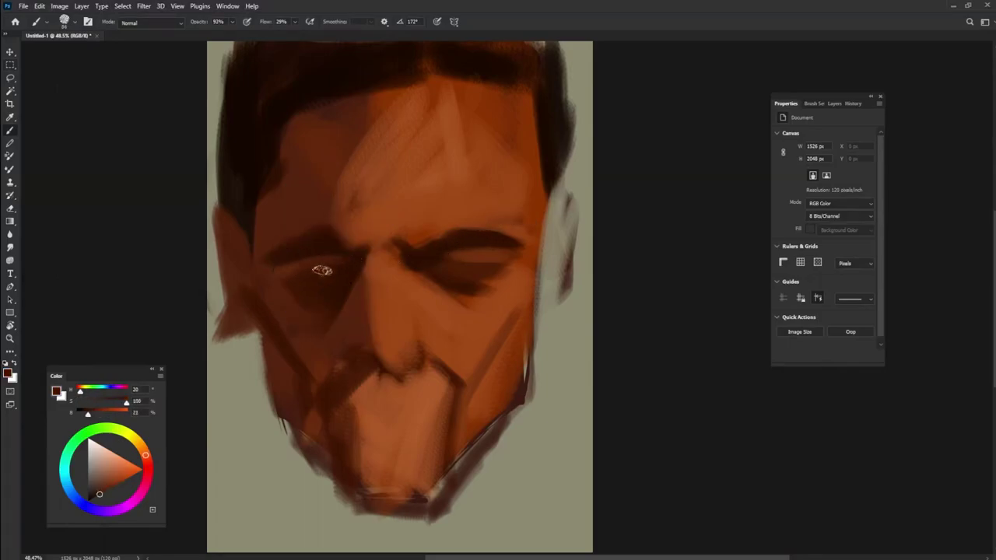
Model the shadow-side temple and the area above that brow with sampled browns, and refine the inner end of the lit-side eyebrow.
left_click(293, 224, "alt")
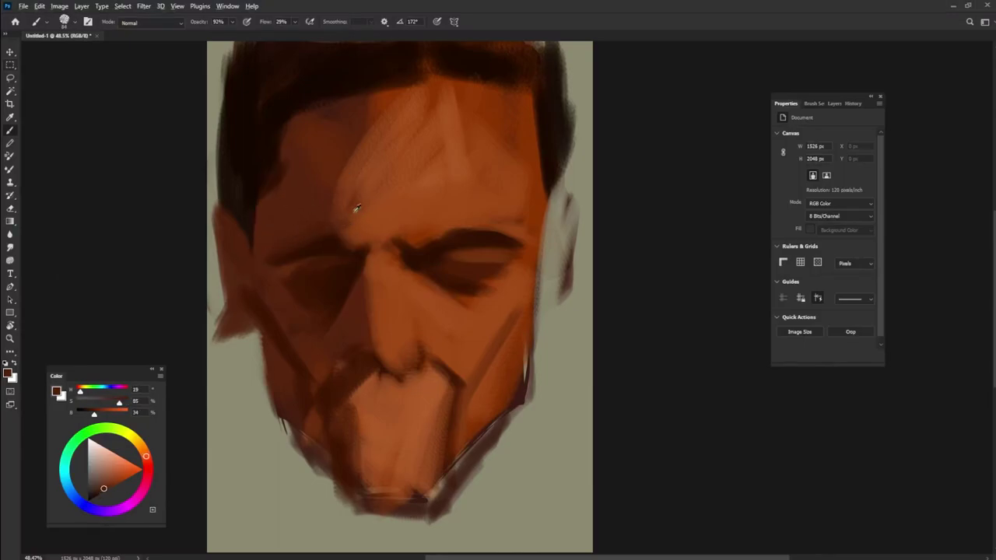
left_click(272, 178, "alt")
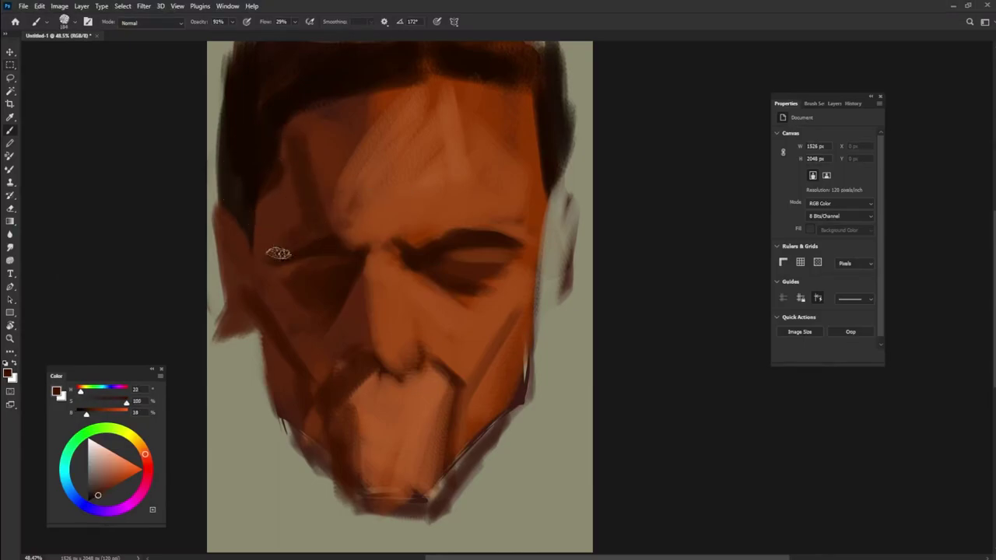
left_click(313, 126, "alt")
left_click_drag(328, 218, 310, 237)
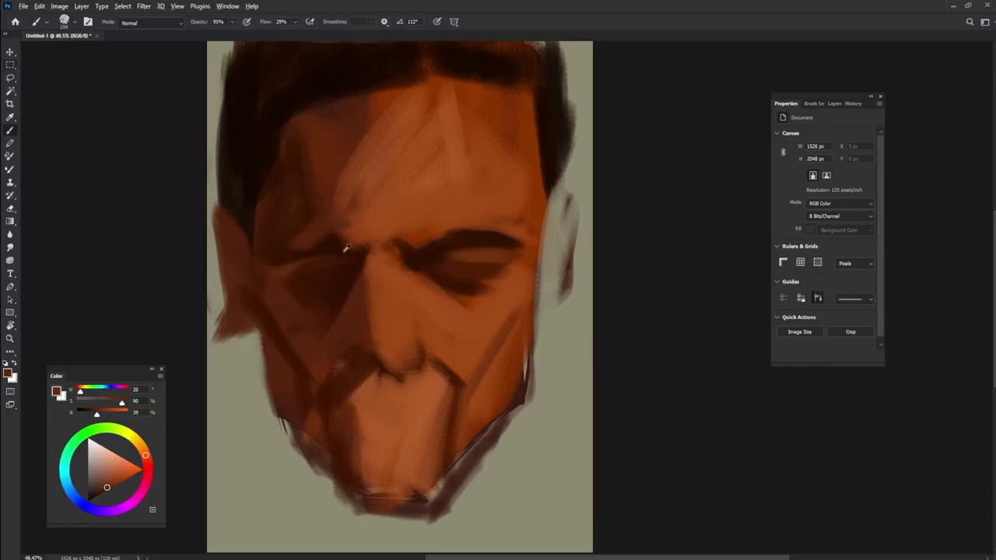
left_click(429, 242, "alt")
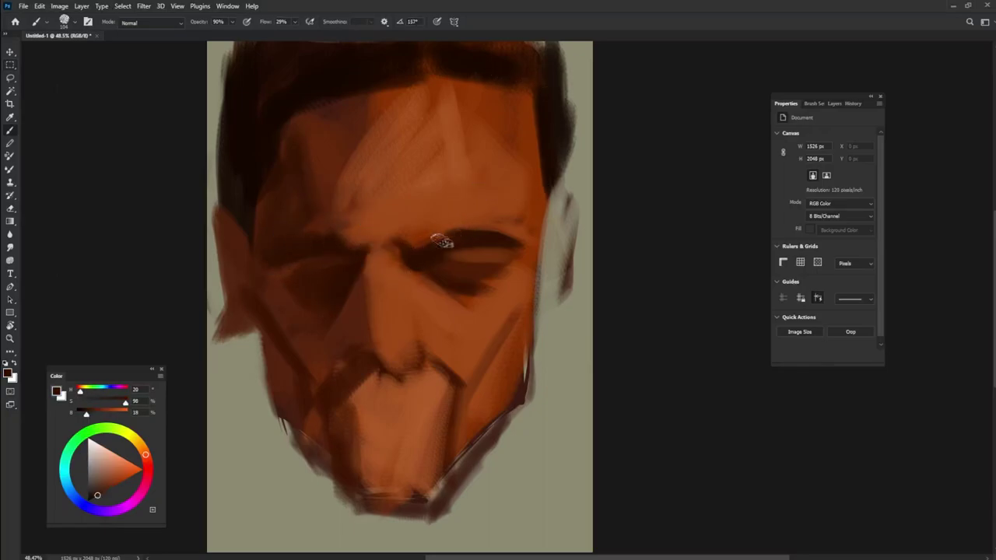
right_click(475, 226, "alt")
Sample reddish-brown skin tones and rework the cheek below the shadow-side eye socket.
left_click(302, 304, "alt")
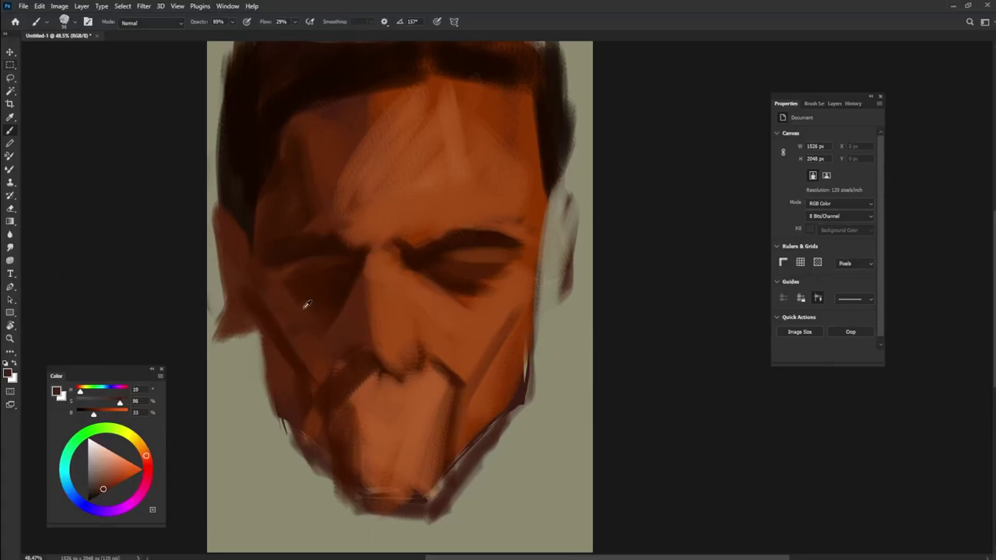
left_click(299, 307, "alt")
left_click(288, 305, "alt")
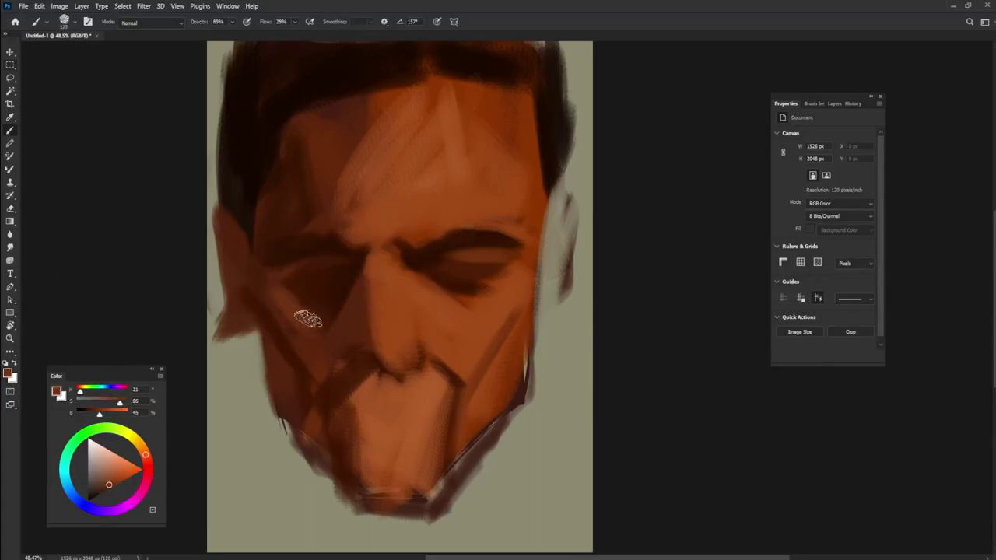
left_click(328, 346, "alt")
key("9")
left_click(322, 325, "alt")
Sample nose and cheek tones and blend the shadow side of the nose into the adjoining cheek.
left_click(369, 318, "alt")
left_click(370, 330, "alt")
left_click(356, 315, "alt")
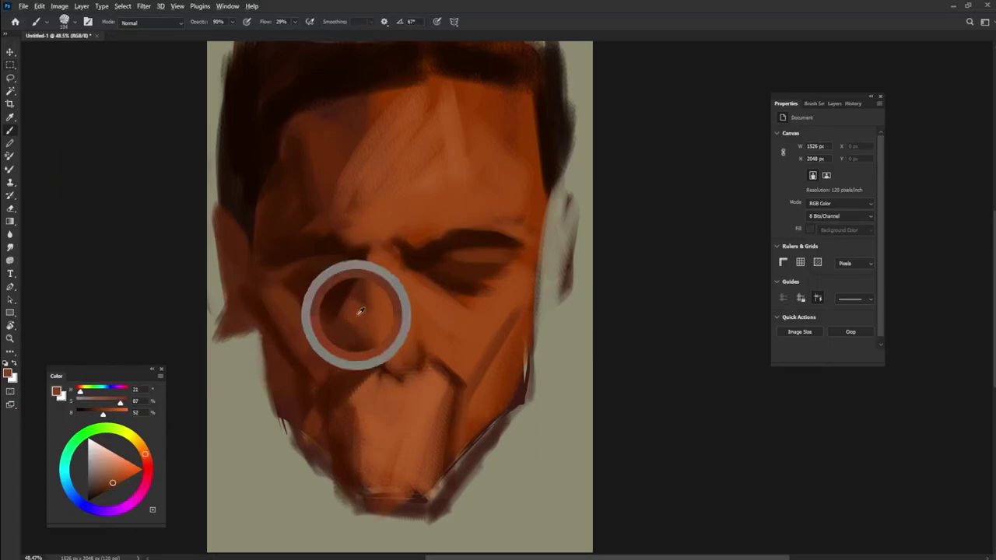
left_click(337, 341, "alt")
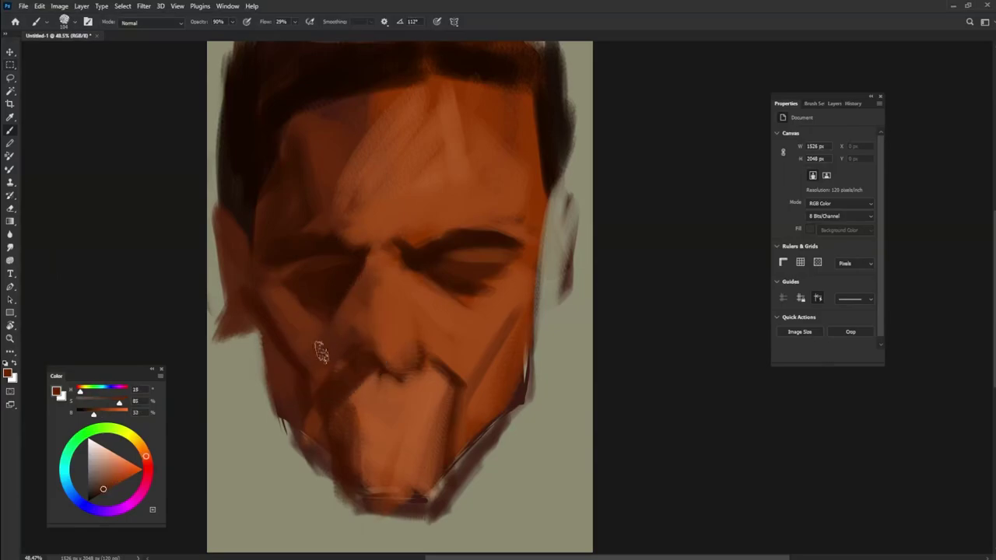
Darken the inner corner of the shadow-side eye and paint the shadow plane along the nose bridge in sampled browns.
left_click(351, 256, "alt")
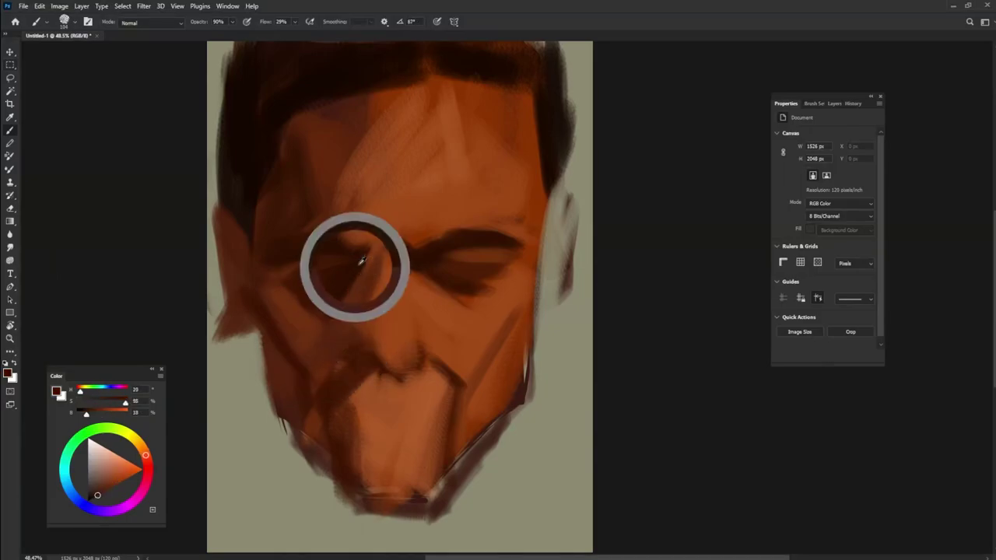
left_click(349, 285, "alt")
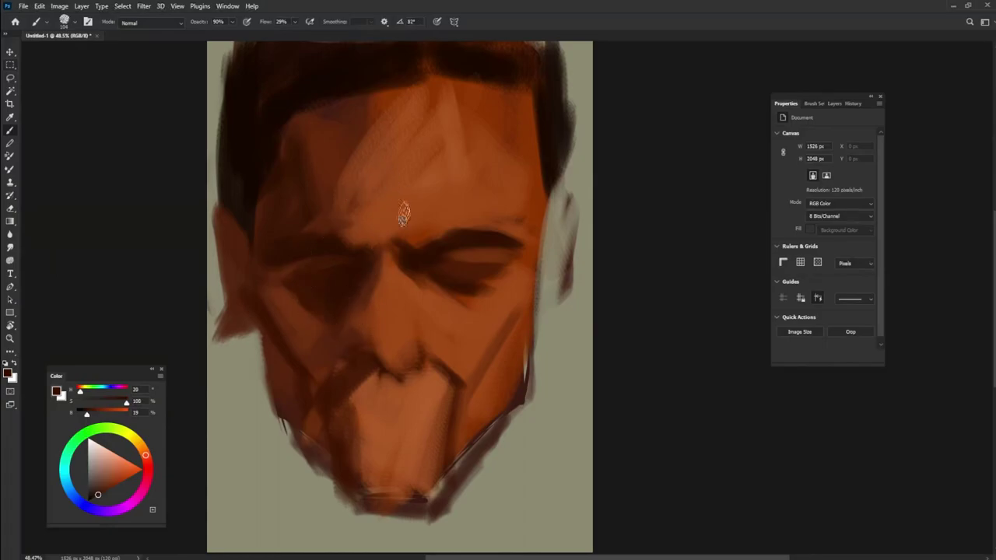
left_click(372, 294, "alt")
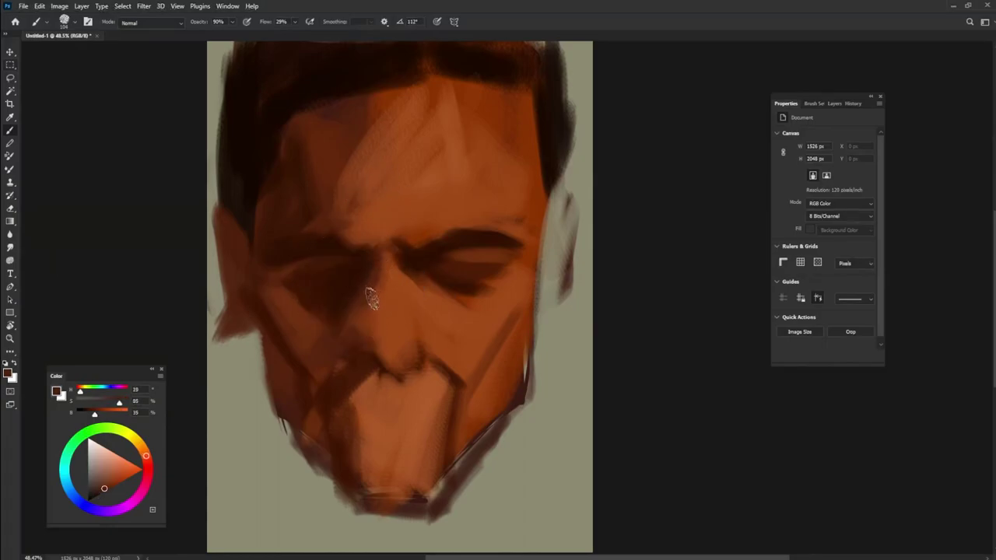
mouse_move(378, 289)
left_mouse_down()
mouse_move(379, 335)
mouse_move(378, 316)
left_mouse_up()
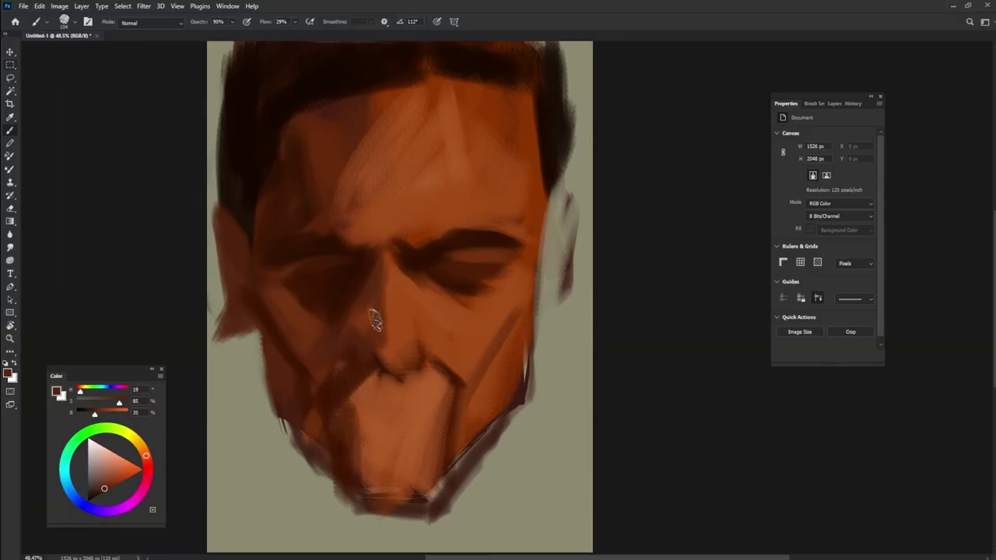
Sample mid brown and orange tones and shape the lower nose and its tip.
left_click(393, 346, "alt")
left_click(330, 194, "alt")
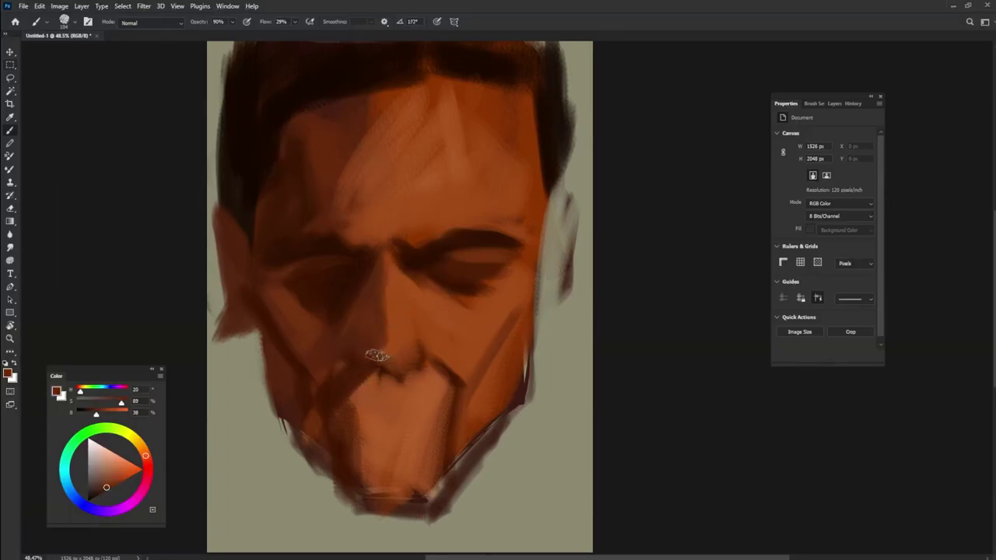
left_click(395, 355, "alt")
left_click_drag(424, 349, 381, 365)
Sample dark brown from the eye socket, reduce the brush size, and paint the nostril wing and the underside of the nose.
right_click(435, 295, "alt")
left_click(348, 275, "alt")
right_click(382, 351, "alt")
right_click(376, 359, "alt")
left_click_drag(427, 340, 424, 395)
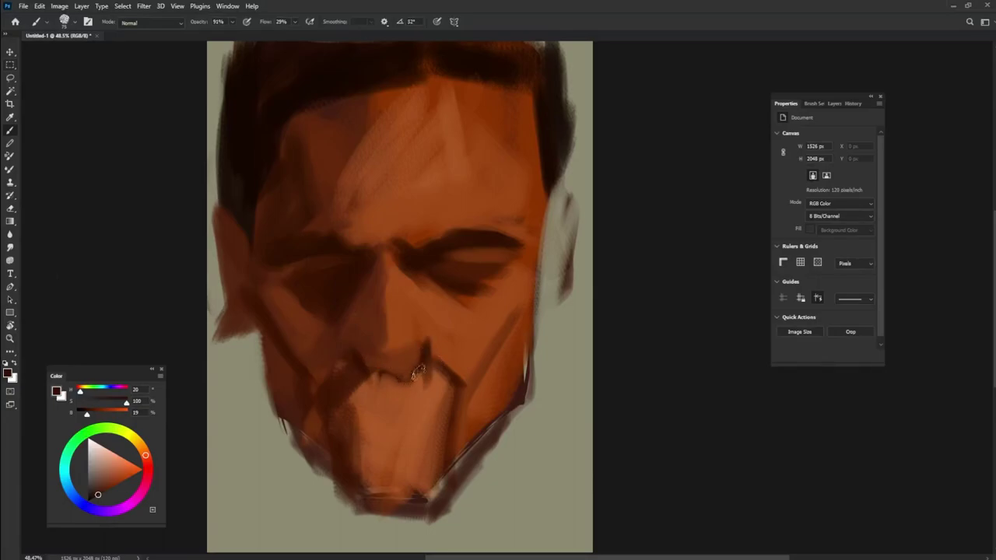
left_click_drag(386, 382, 428, 364)
Shade the lit side of the nose and the adjoining cheek below the eye with sampled orange-brown tones.
left_click(438, 336, "alt")
left_click(421, 280, "alt")
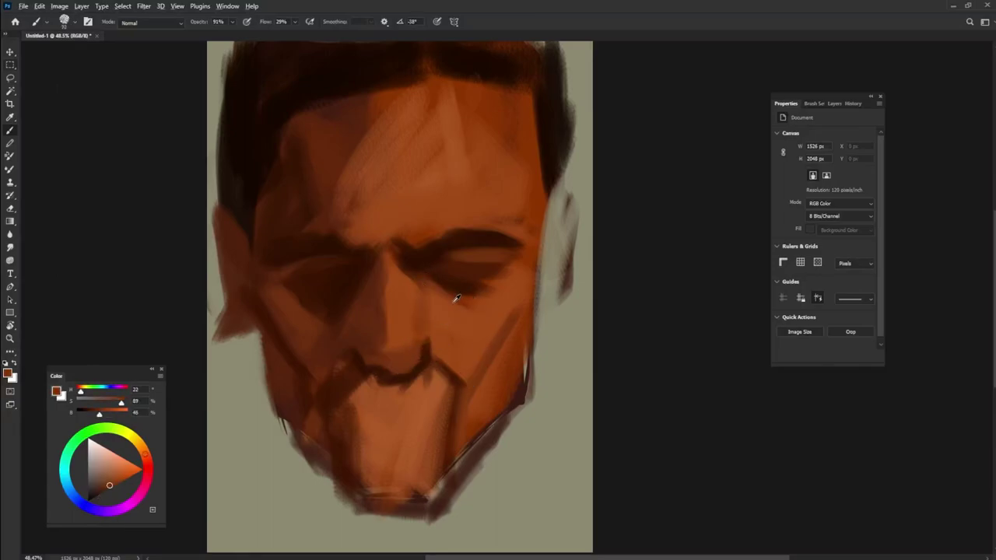
left_click_drag(435, 306, 428, 338)
left_click(421, 318, "alt")
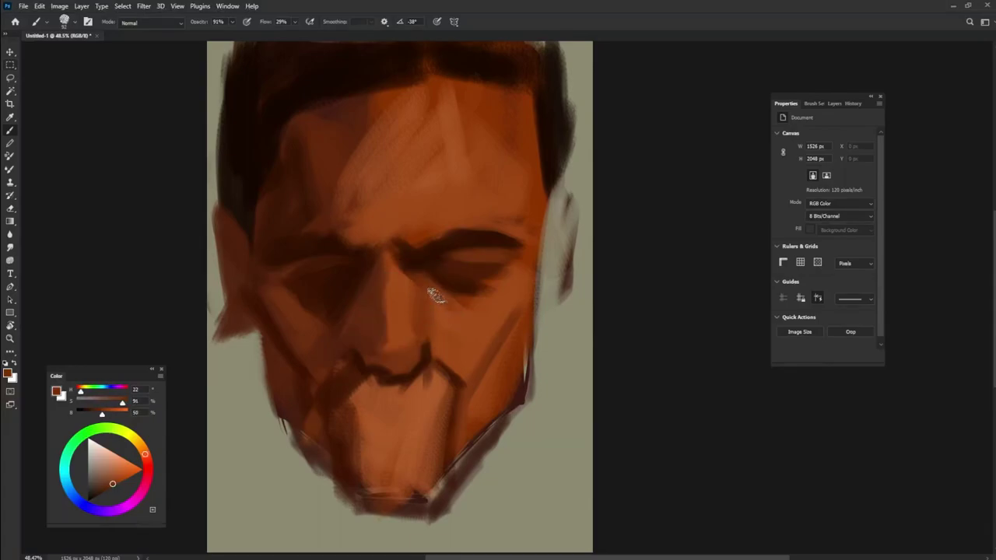
Soften and reshape the lower edge of the shadow-side eye socket with sampled cheek and dark brown tones.
left_click(329, 322, "alt")
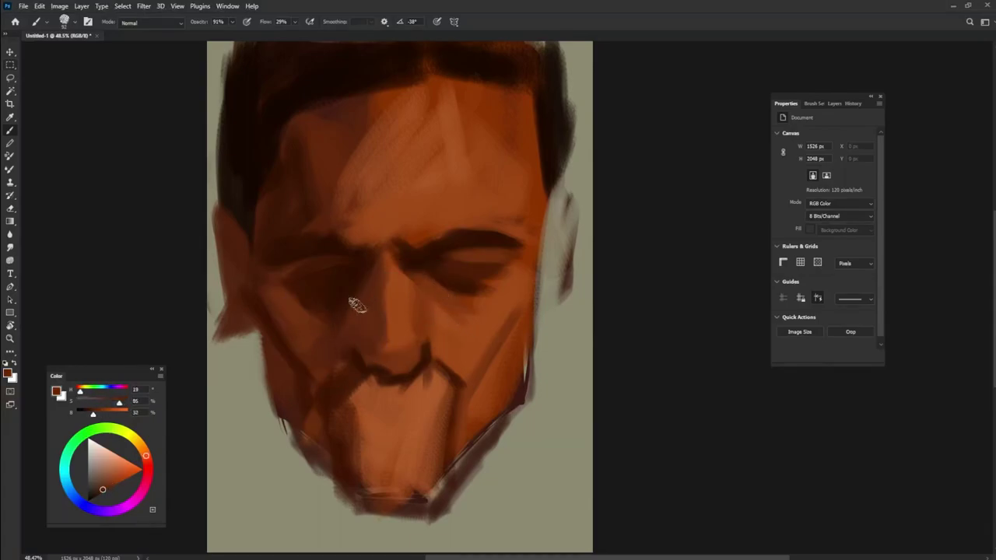
left_click(299, 307, "alt")
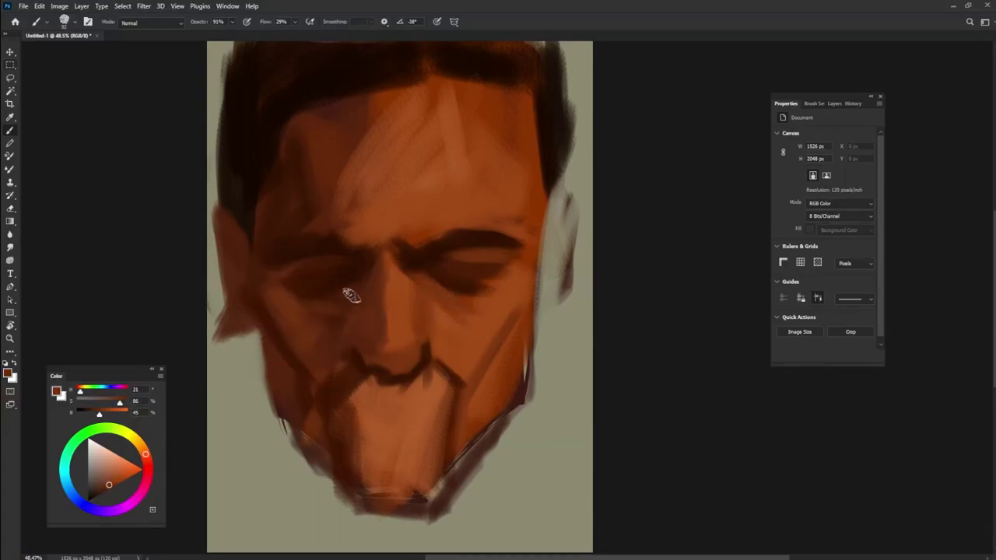
left_click(316, 303, "alt")
left_click(325, 290, "alt")
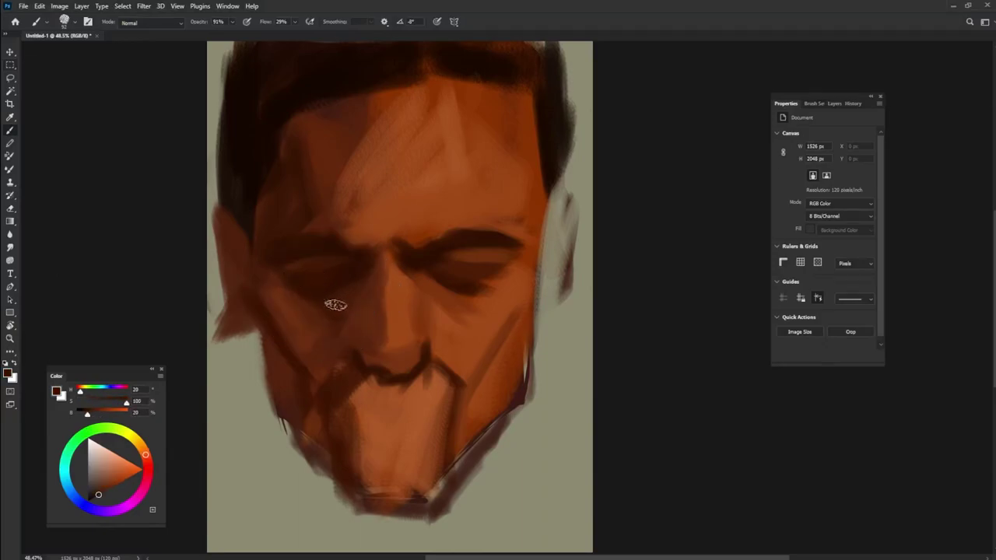
Shade beneath the lit-side eye and the outer forehead near the temple with sampled brown and orange-brown tones.
left_click(475, 279, "alt")
left_click(520, 257, "alt")
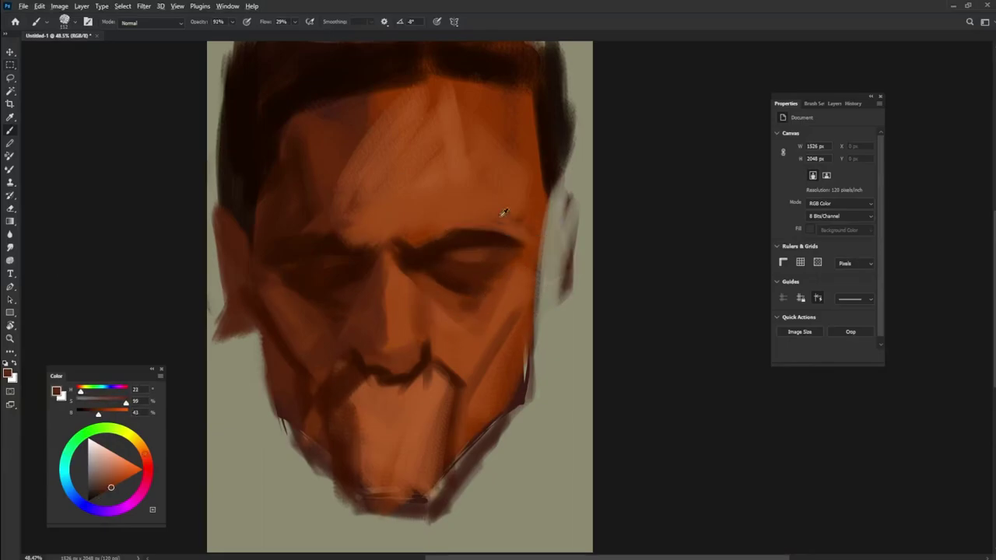
left_click(516, 182, "alt")
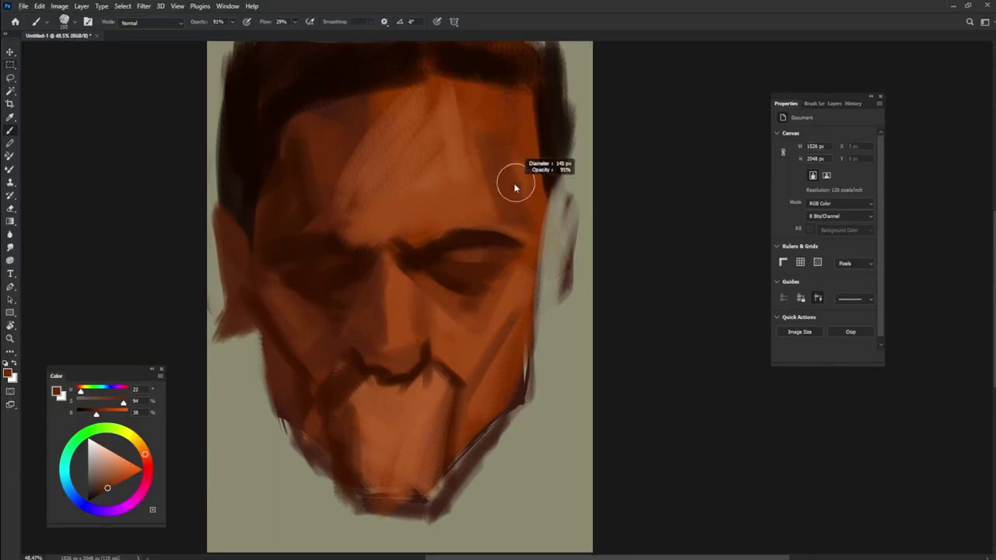
left_click(506, 211, "alt")
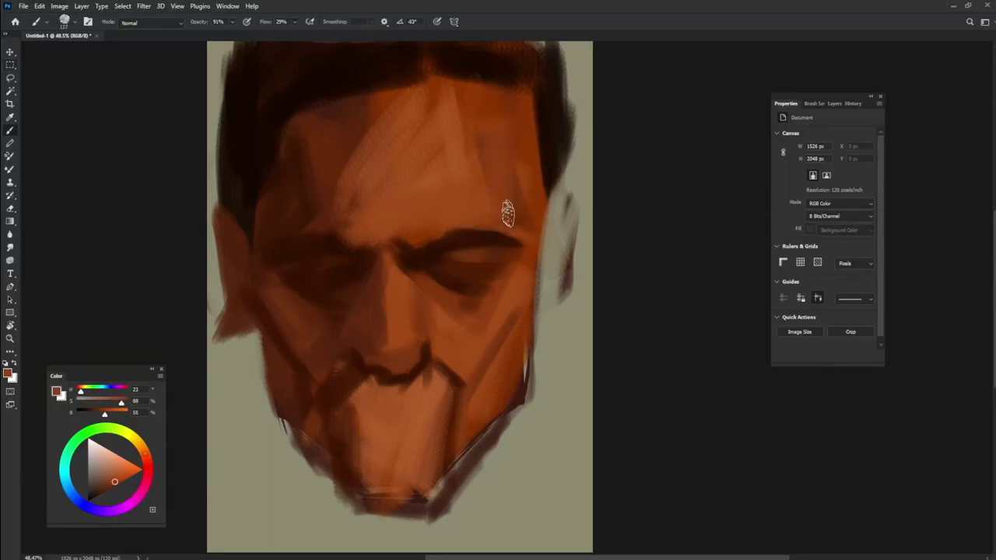
Extend the dark hair into sideburns down both sides of the face and thicken the shadow-side hair edge.
left_click(537, 149, "alt")
mouse_move(534, 93)
left_mouse_down()
mouse_move(540, 176)
mouse_move(568, 208)
mouse_move(548, 233)
mouse_move(543, 299)
left_mouse_up()
mouse_move(547, 95)
left_mouse_down()
mouse_move(534, 49)
mouse_move(544, 118)
left_mouse_up()
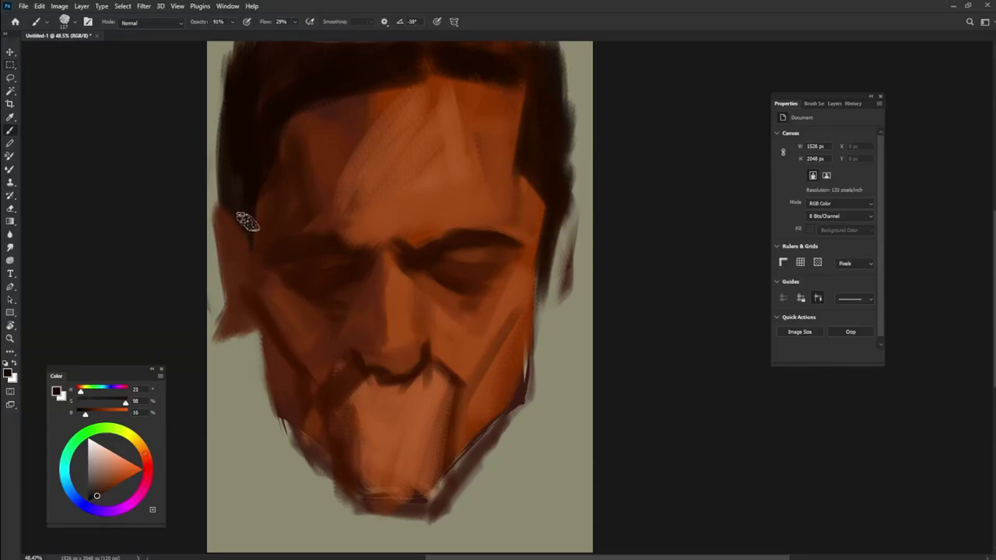
mouse_move(231, 223)
left_mouse_down()
mouse_move(249, 296)
mouse_move(262, 297)
left_mouse_up()
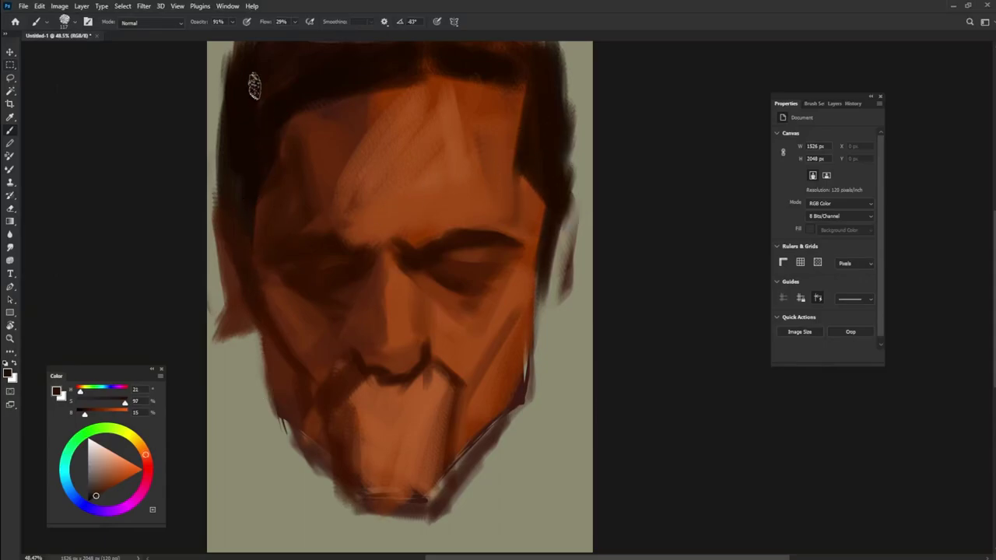
mouse_move(226, 145)
left_mouse_down()
mouse_move(213, 92)
mouse_move(221, 130)
left_mouse_up()
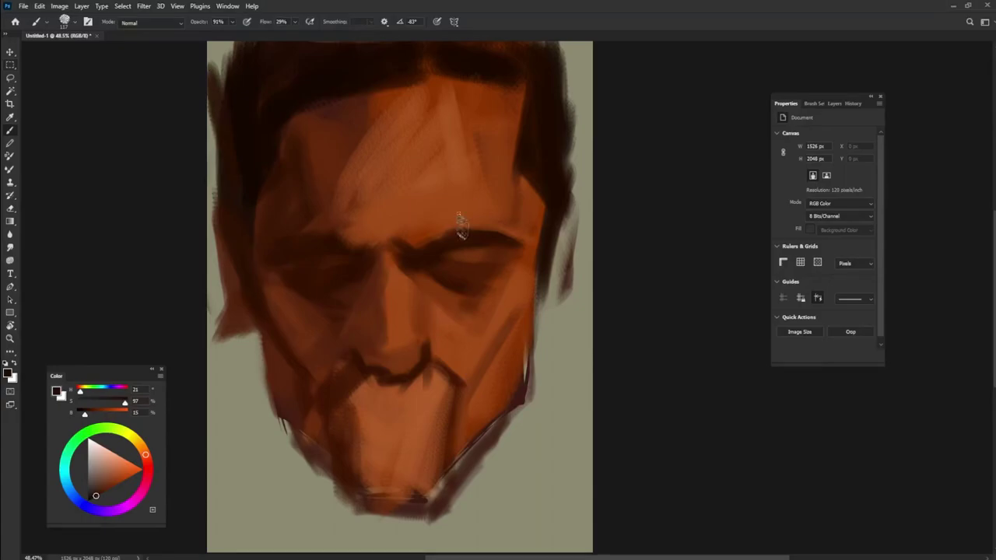
Sample dark brown from the shadow-side cheek edge and paint the jaw contour on both sides of the face.
left_click(275, 336, "alt")
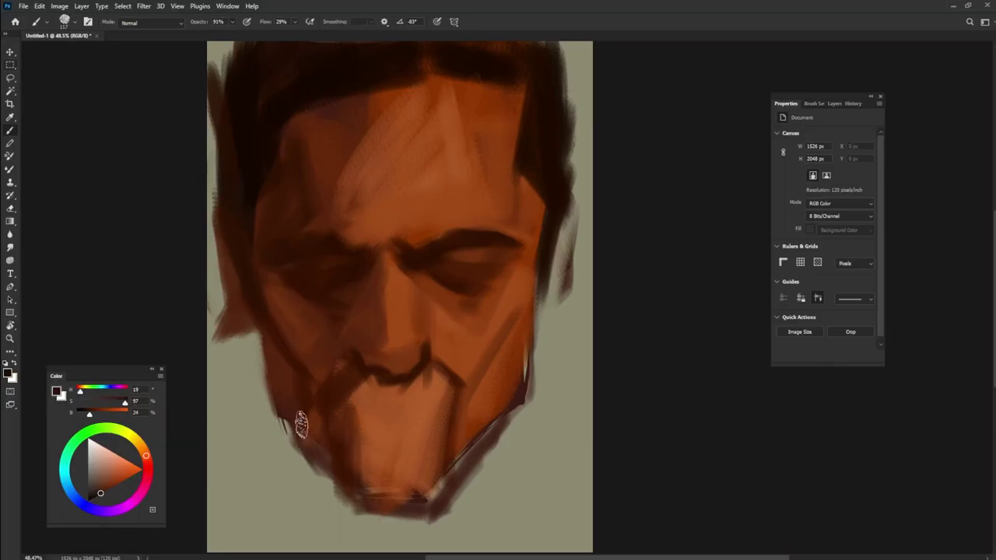
left_click_drag(260, 311, 288, 465)
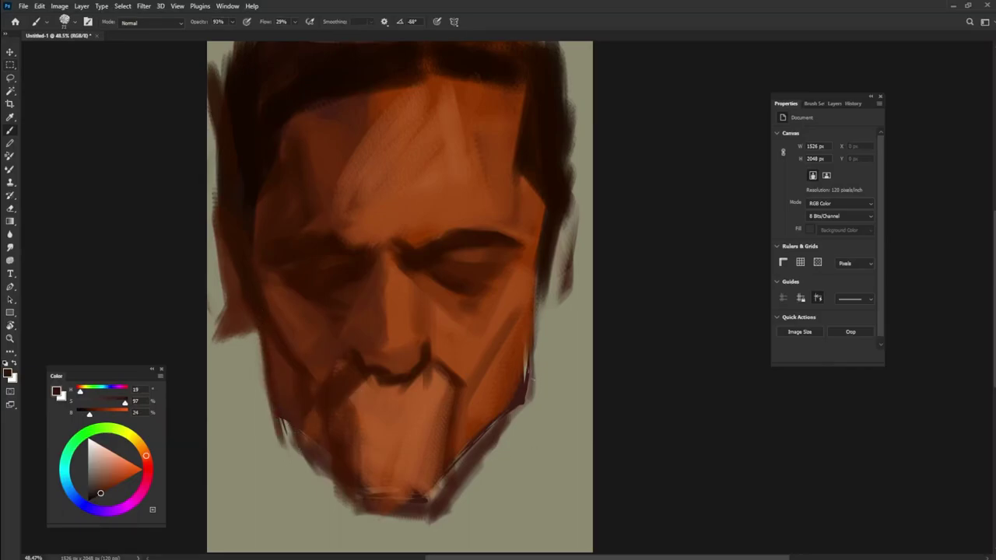
mouse_move(537, 291)
left_mouse_down()
mouse_move(475, 432)
mouse_move(523, 344)
mouse_move(510, 416)
mouse_move(519, 388)
mouse_move(524, 407)
mouse_move(436, 502)
left_mouse_up()
Soften the lit cheek's dark crease with sampled orange, and paint a light peach highlight along the cheekbone.
left_click(488, 331, "alt")
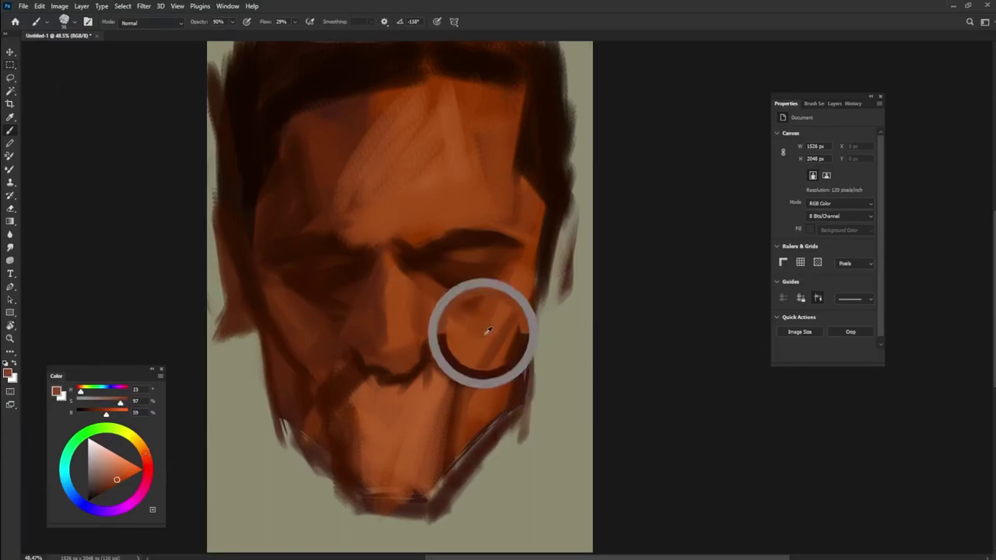
right_click(488, 368)
left_click(446, 118, "alt")
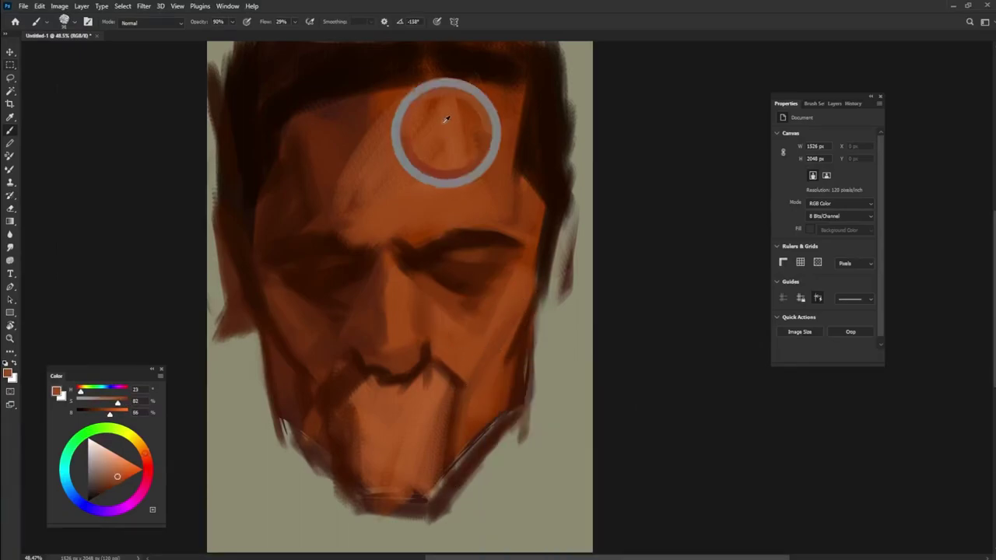
left_click(114, 455)
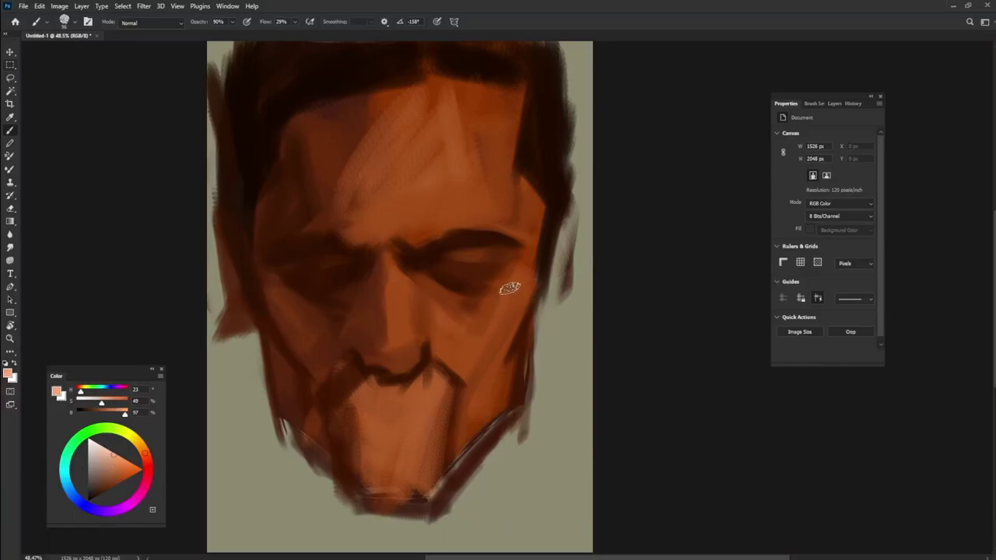
left_click_drag(510, 290, 471, 341)
left_click(470, 342, "alt")
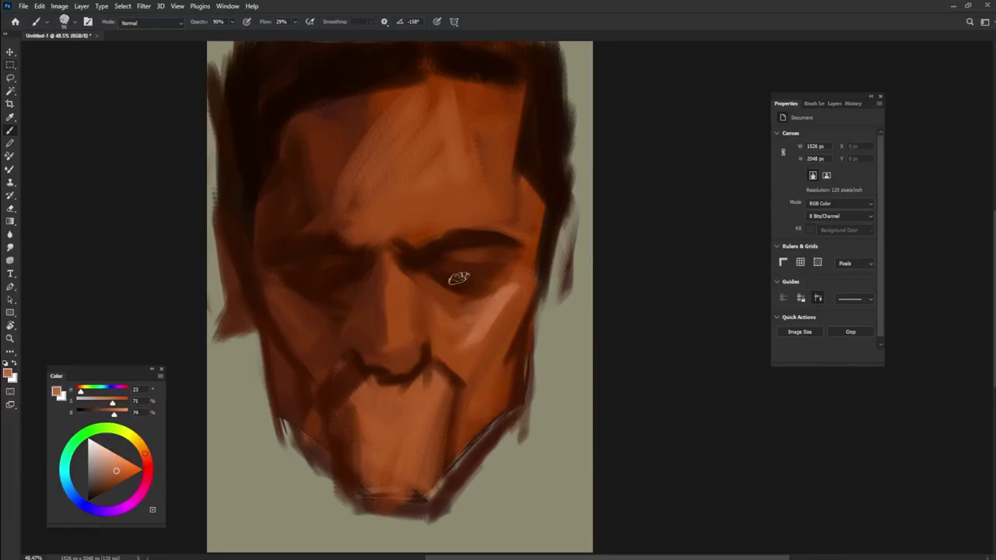
Paint a light band above the lit-side brow and brighten the central forehead plane with sampled skin tones.
mouse_move(473, 210)
left_mouse_down()
mouse_move(498, 210)
mouse_move(456, 216)
mouse_move(467, 208)
left_mouse_up()
mouse_move(459, 125)
left_mouse_down()
mouse_move(438, 95)
mouse_move(425, 196)
mouse_move(379, 199)
mouse_move(358, 155)
mouse_move(344, 169)
mouse_move(382, 156)
mouse_move(380, 132)
left_mouse_up()
left_click(340, 165, "alt")
left_click(407, 200, "alt")
Blend the shadow side of the forehead with sampled red-brown, rotating the brush tip to follow the plane.
left_click(323, 173, "alt")
left_click_drag(303, 141, 316, 159)
key("shift+Right")
key("shift+Right")
key("shift+Right")
key("shift+Right")
key("shift+Right")
left_click_drag(277, 206, 278, 177)
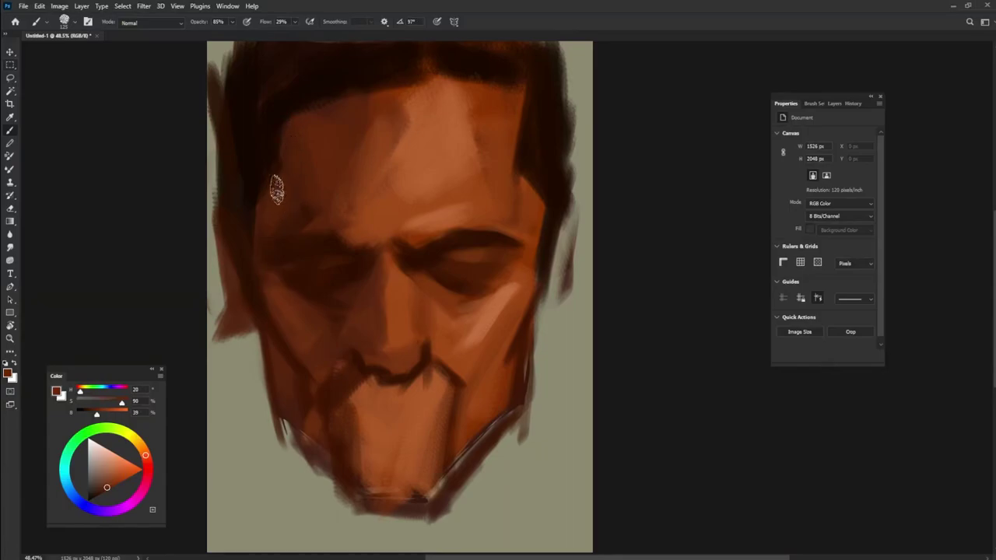
Add vertical lighter strokes to the lit-side temple with sampled forehead tones.
left_click(462, 159, "alt")
mouse_move(501, 132)
left_mouse_down()
mouse_move(507, 195)
mouse_move(505, 224)
left_mouse_up()
left_click(503, 182, "alt")
left_click_drag(498, 149, 503, 144)
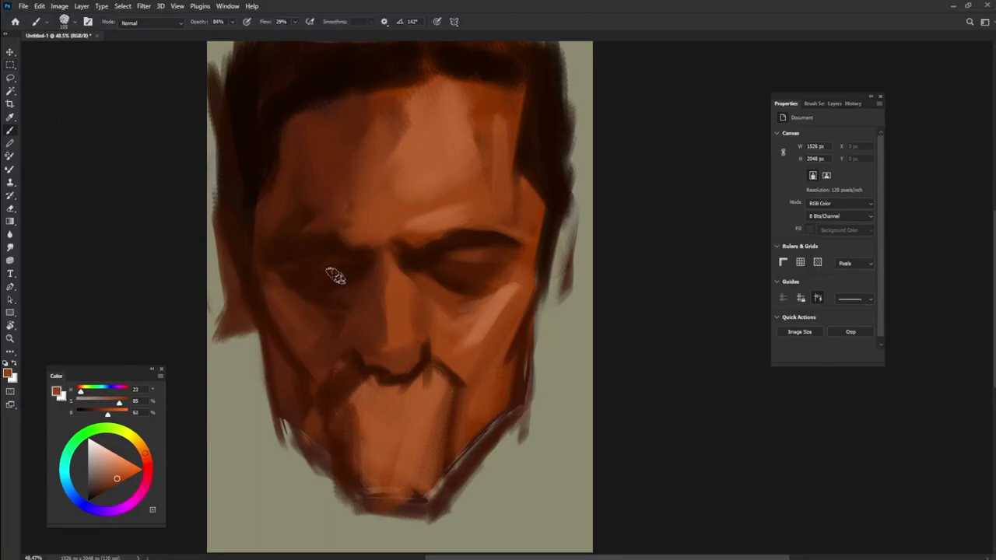
Lighten the shadow-side upper eyelid and refine both eyelids with sampled red-brown tones.
left_click_drag(303, 273, 355, 262)
left_click(348, 267, "alt")
left_click(500, 267, "alt")
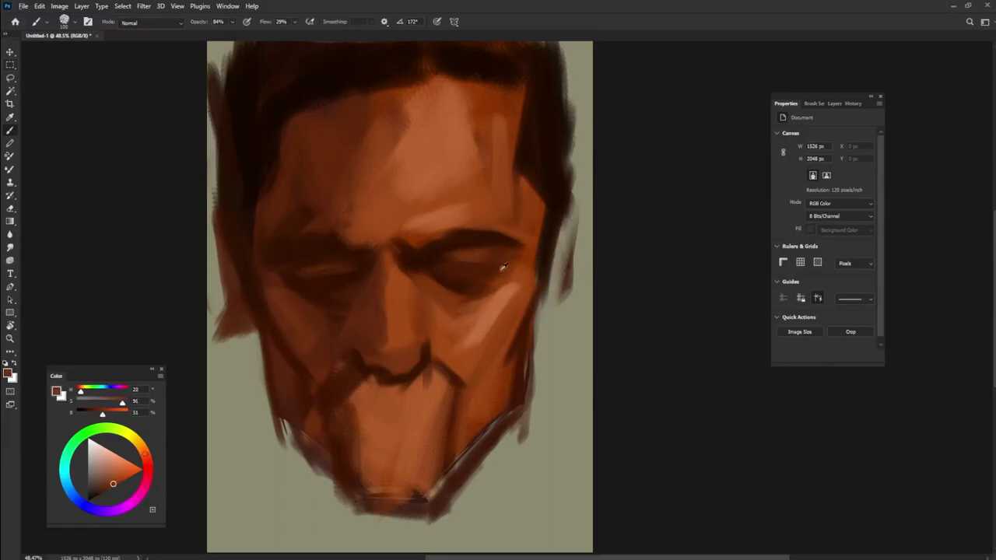
Darken the nostril wings and paint a lighter patch on the shadow-side cheek beside the nose.
left_click(359, 357, "alt")
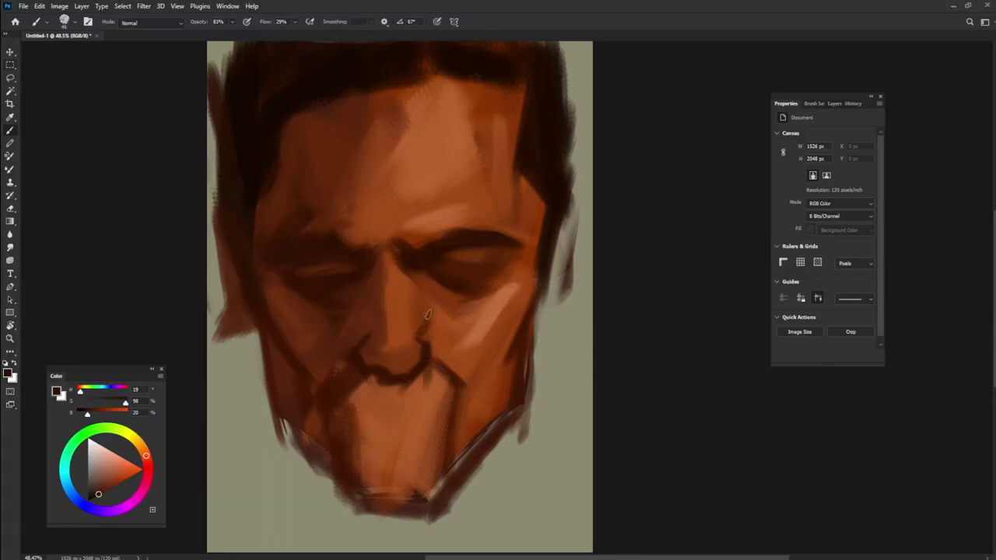
mouse_move(399, 298)
left_mouse_down()
mouse_move(409, 299)
mouse_move(342, 344)
left_mouse_up()
left_click(488, 315, "alt")
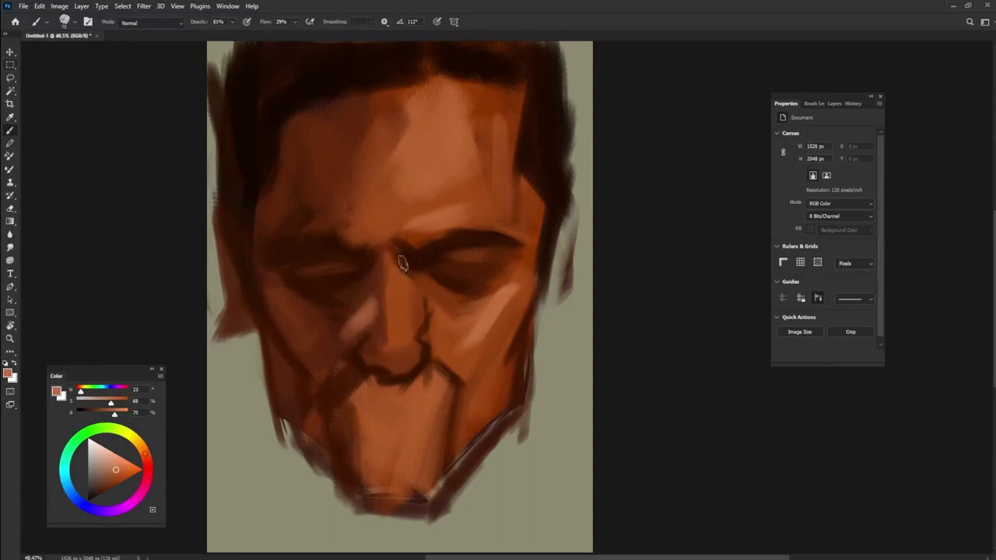
left_click(362, 317, "alt")
left_click(357, 306, "alt")
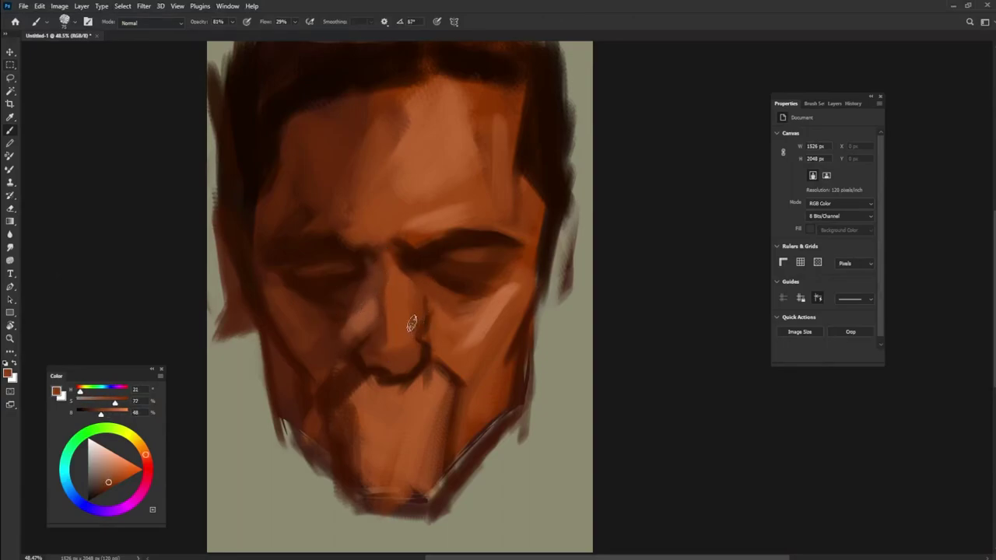
Add pale peach highlights to the nose bridge and tip, and soften the light patch beside the nose.
left_click(492, 304, "alt")
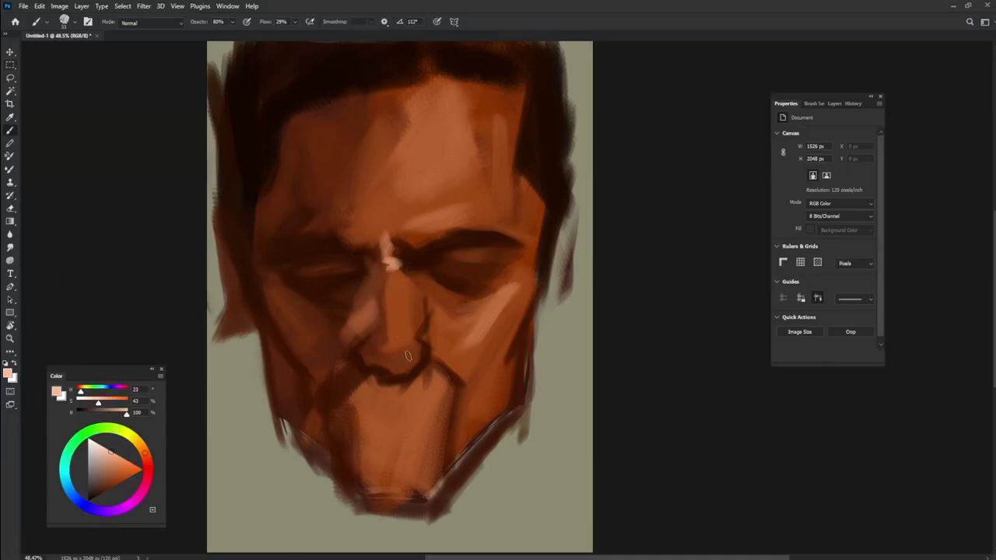
left_click(380, 292, "alt")
mouse_move(377, 296)
left_mouse_down()
mouse_move(347, 310)
mouse_move(360, 330)
left_mouse_up()
left_click(364, 308, "alt")
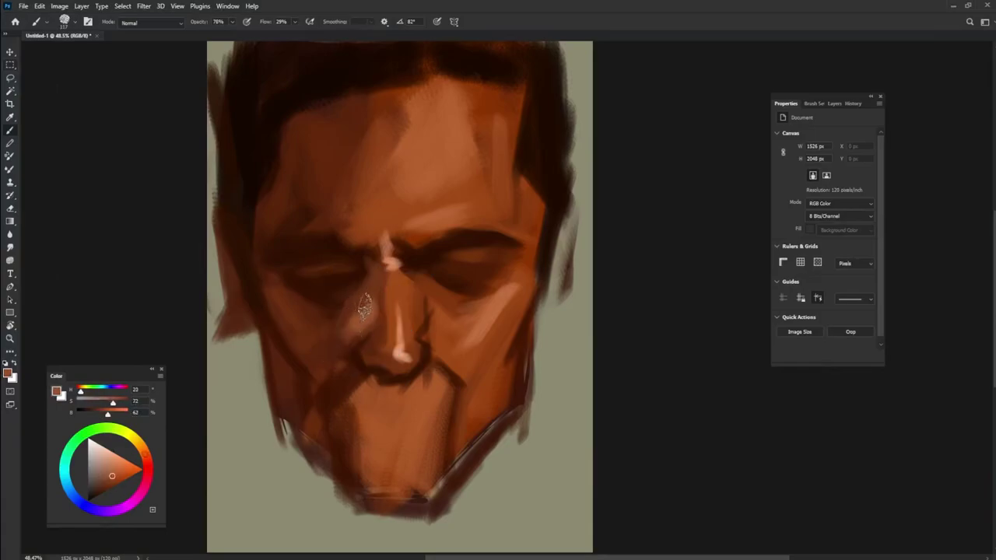
Blend the shadow-side cheek beside the nose with dark brown and paint a lighter plane along its cheekbone.
left_click(331, 337, "alt")
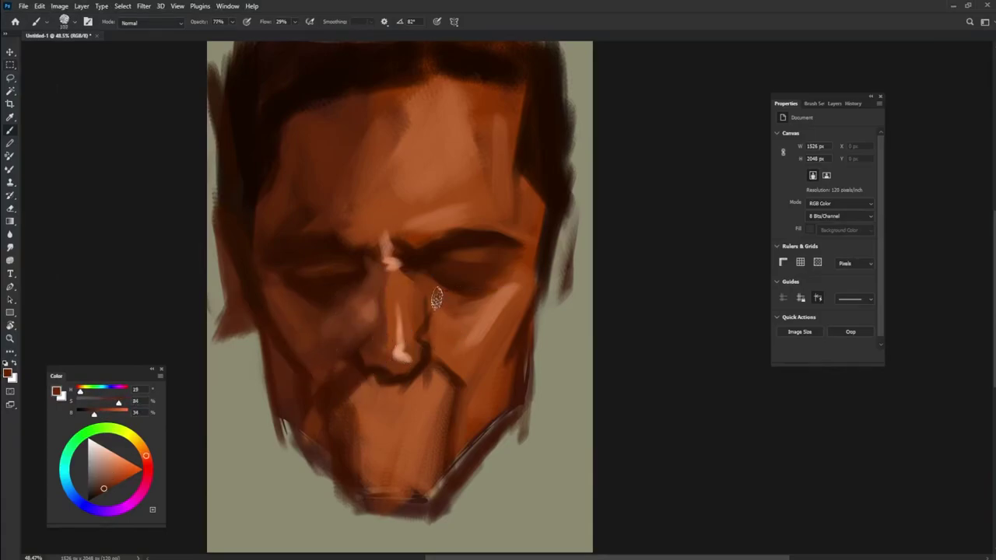
left_click(311, 328, "alt")
mouse_move(314, 317)
left_mouse_down()
mouse_move(280, 291)
mouse_move(308, 311)
left_mouse_up()
left_click(312, 314, "alt")
left_click(289, 294, "alt")
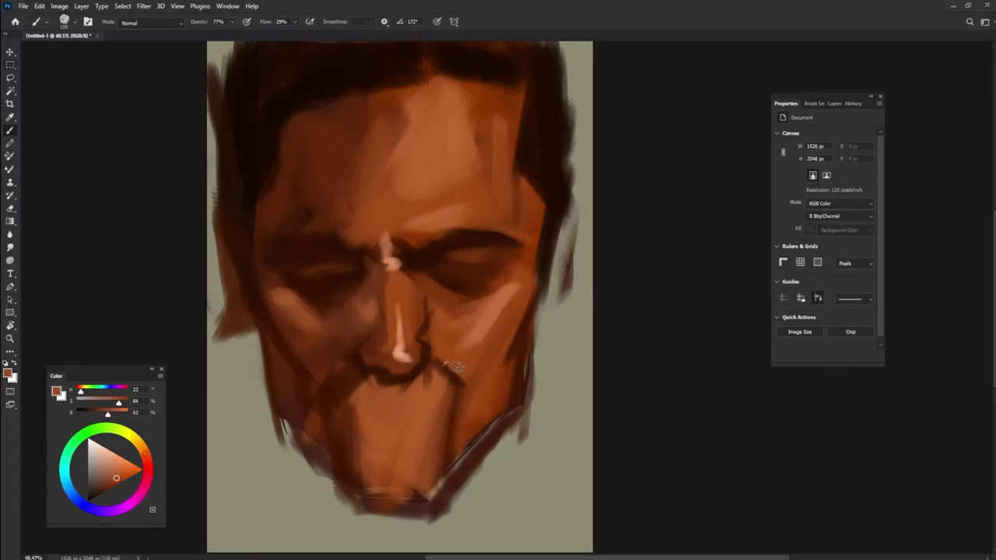
Undo the trial cheek stroke, reduce the brush size, and shape the fold below the lit-side eye with sampled tones.
left_click_drag(457, 322, 502, 299)
key("ctrl+z")
key("bracketleft")
left_click(450, 269, "alt")
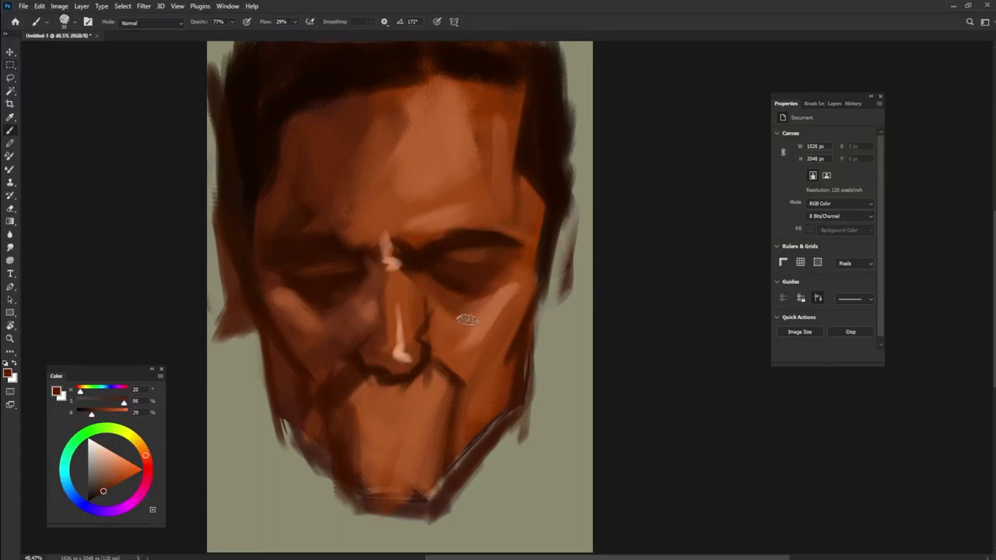
left_click(484, 314, "alt")
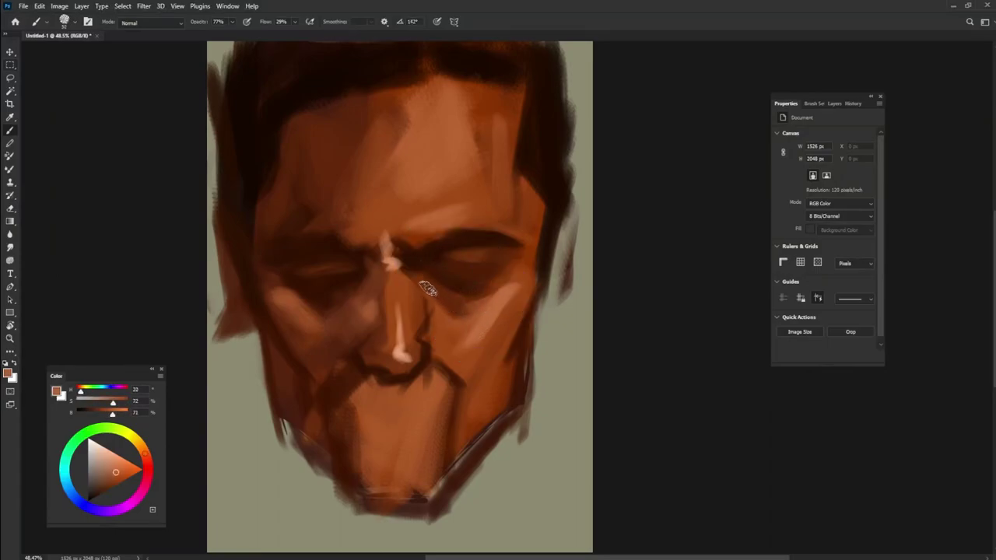
left_click(454, 315, "alt")
left_click(462, 304, "alt")
mouse_move(444, 324)
left_mouse_down()
mouse_move(426, 291)
mouse_move(453, 336)
left_mouse_up()
Deepen the shadow-side eye and inner brows with near-black brown, and add mid-brown strokes to the upper shadow-side forehead.
left_click(327, 294, "alt")
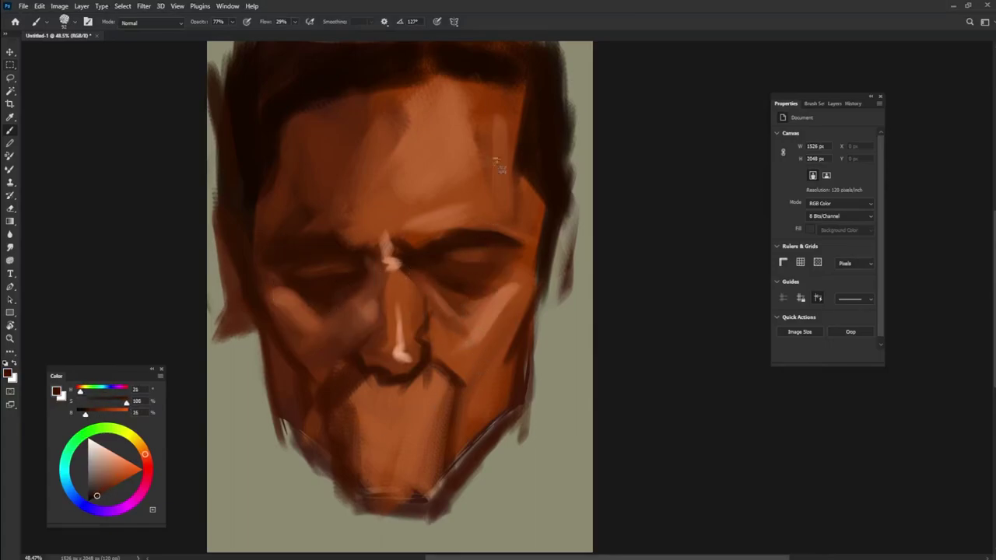
left_click_drag(356, 270, 344, 263)
left_click(334, 260, "alt")
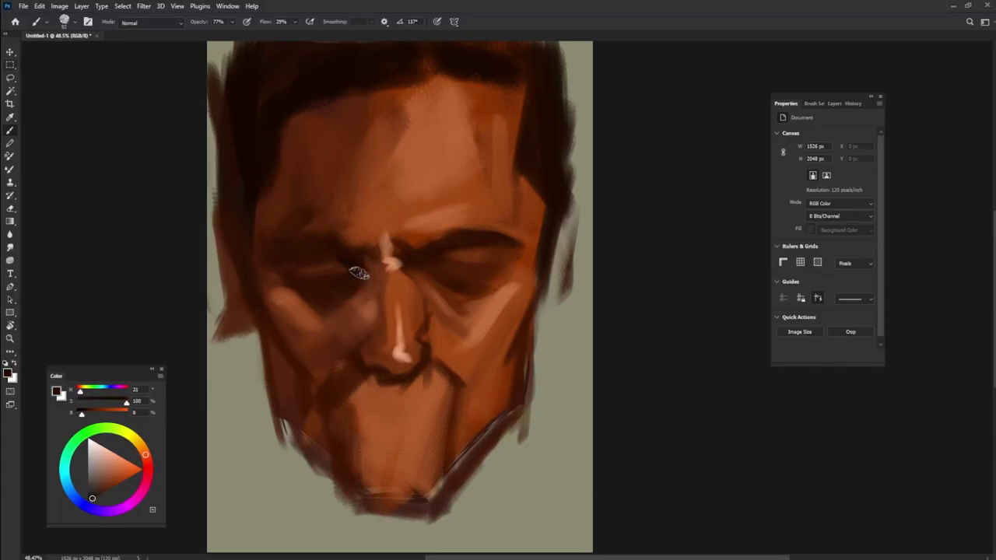
mouse_move(337, 257)
left_mouse_down()
mouse_move(326, 250)
mouse_move(338, 256)
left_mouse_up()
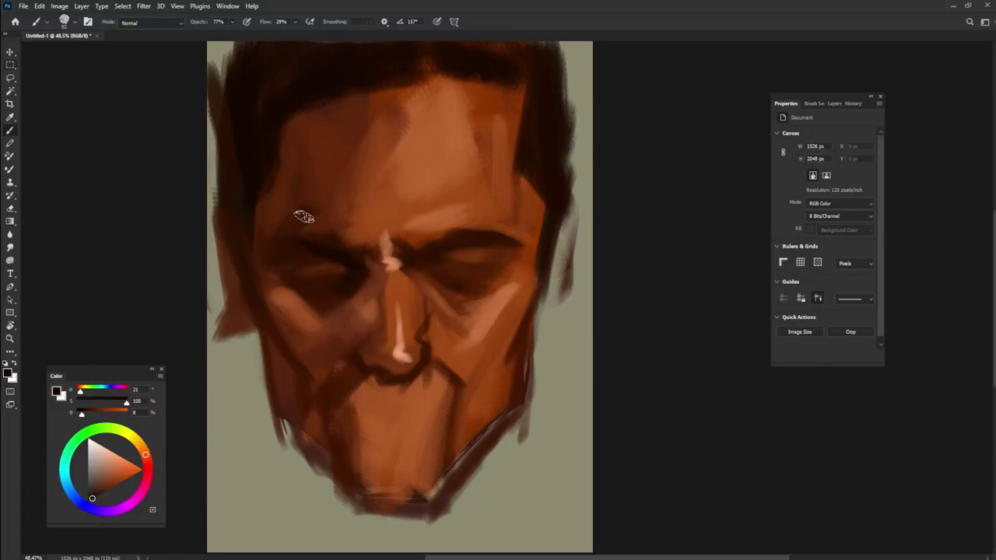
left_click_drag(437, 255, 428, 258)
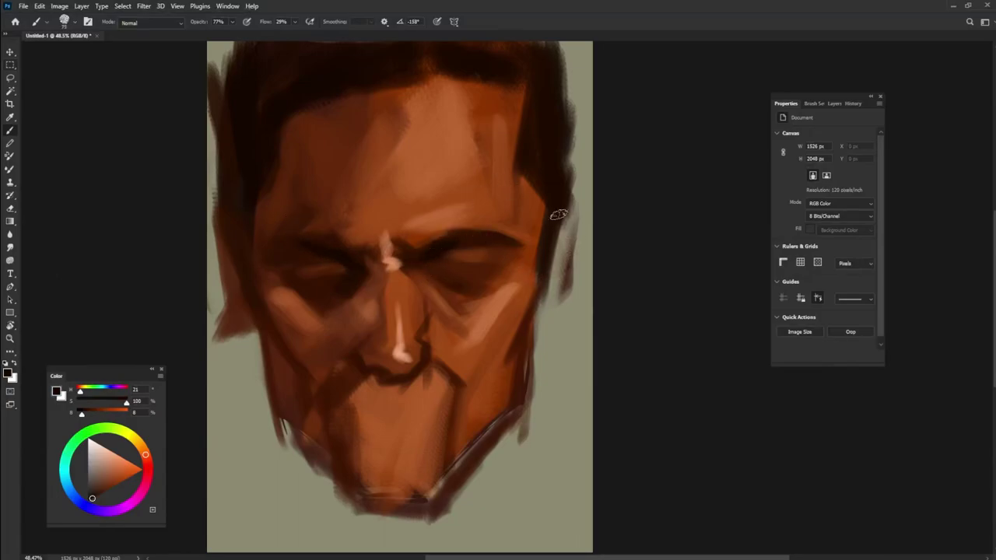
left_click(376, 150, "alt")
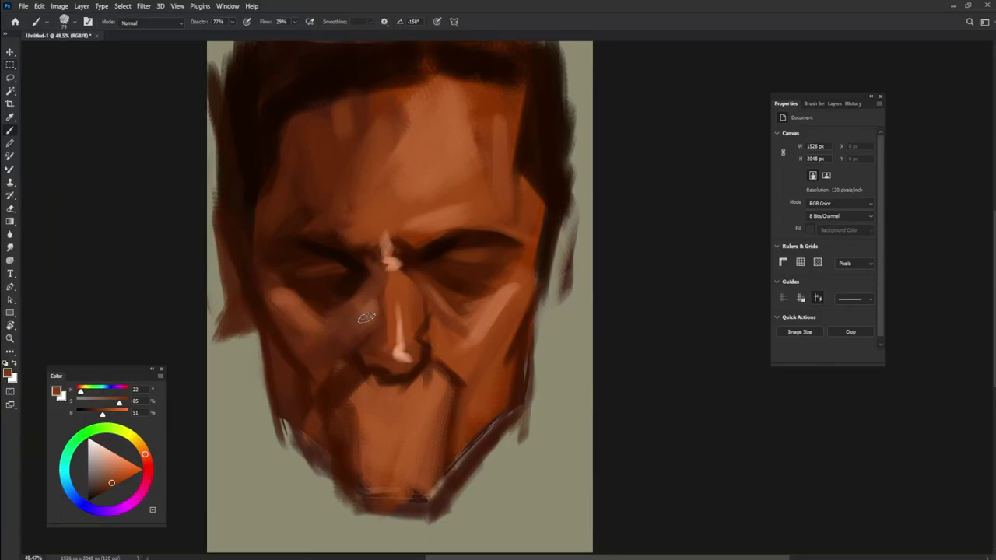
Trim the shadow-side earlobe with sampled background olive and fill the lit-side ear with orange-brown.
left_click(244, 339, "alt")
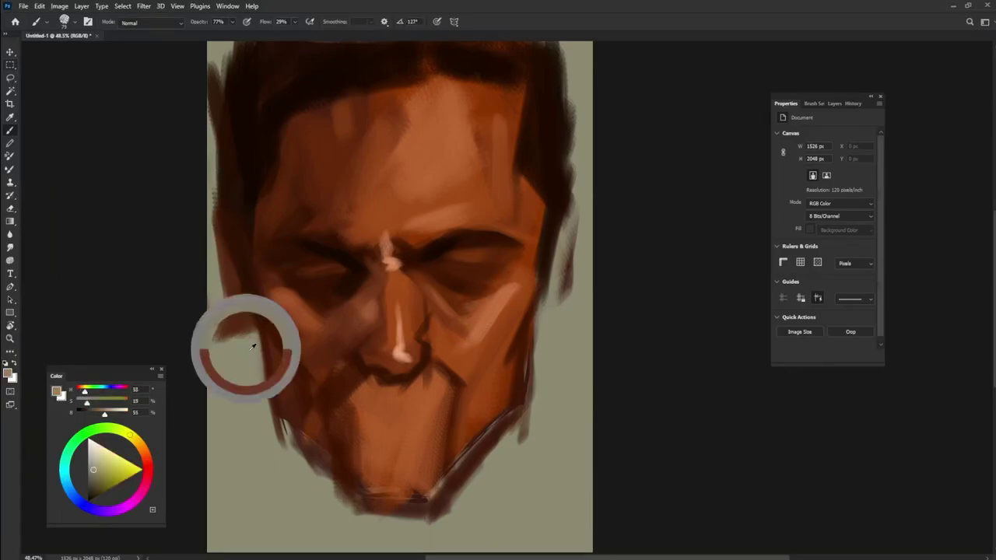
mouse_move(248, 319)
left_mouse_down()
mouse_move(214, 307)
mouse_move(250, 320)
left_mouse_up()
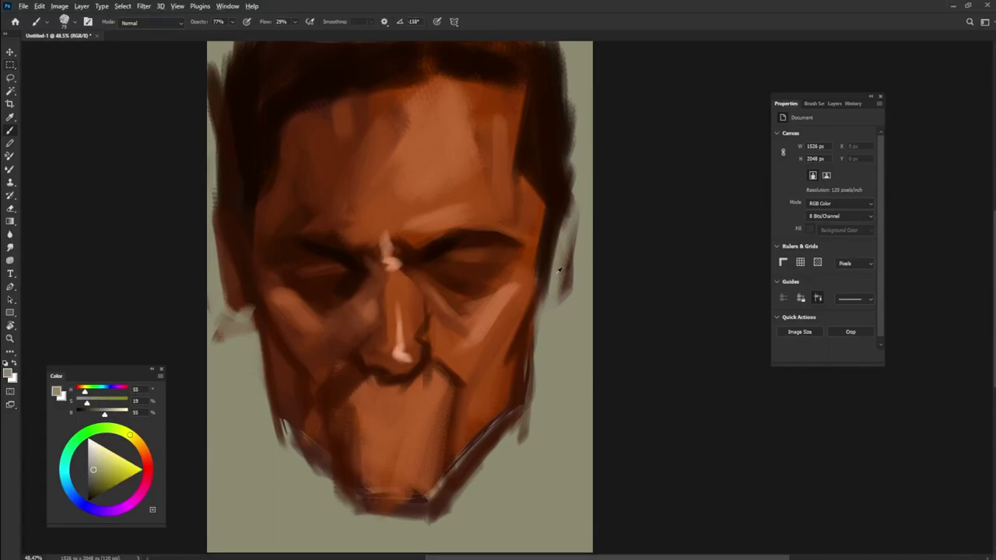
left_click(536, 308, "alt")
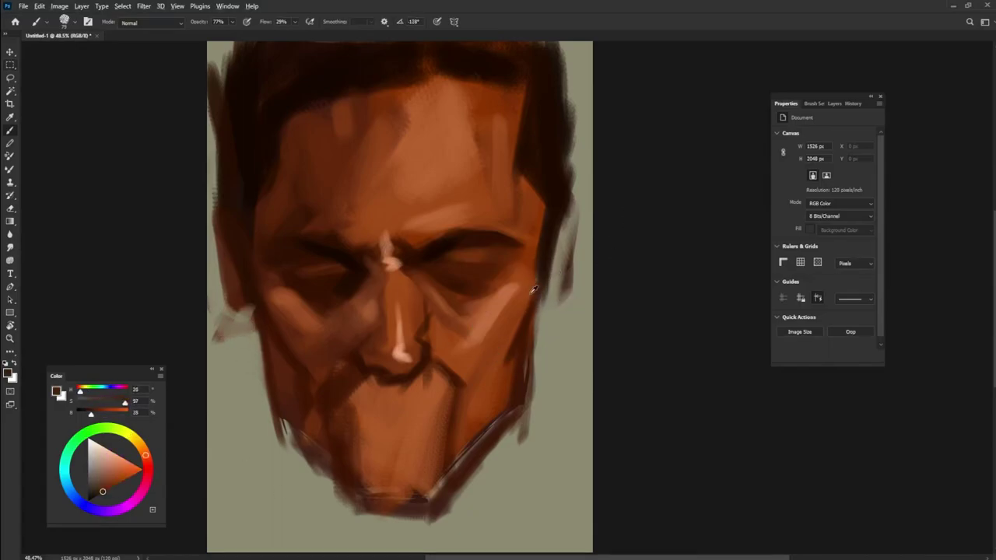
left_click(520, 282, "alt")
mouse_move(547, 285)
left_mouse_down()
mouse_move(568, 267)
mouse_move(564, 257)
mouse_move(547, 276)
mouse_move(566, 232)
left_mouse_up()
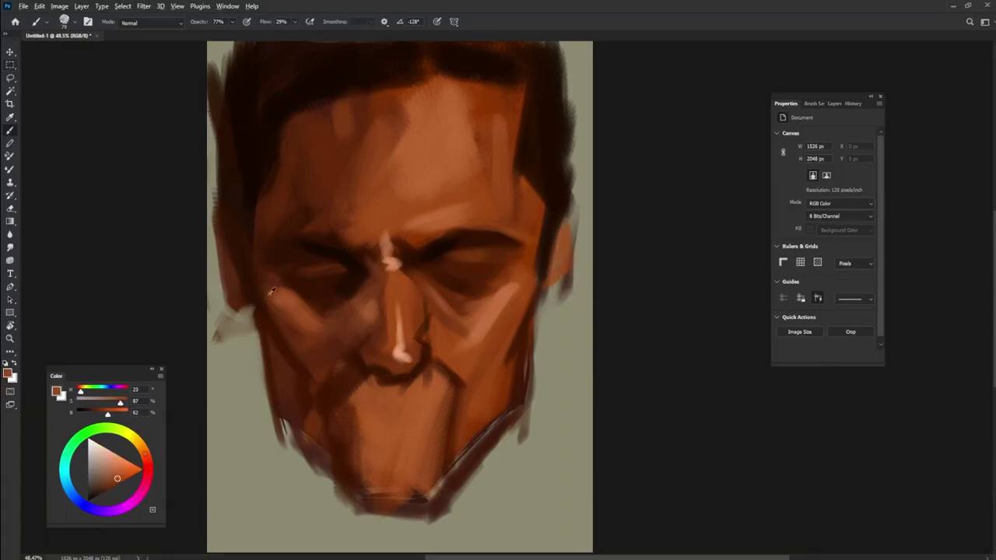
Darken the lower shadow-side cheek and the area beside the mouth with sampled dark browns and a rotated brush tip.
left_click(262, 311, "alt")
left_click(287, 324, "alt")
key("shift+Left")
key("shift+Left")
left_click(304, 357, "alt")
mouse_move(340, 342)
left_mouse_down()
mouse_move(350, 342)
mouse_move(329, 381)
left_mouse_up()
left_click(333, 364, "alt")
key("shift+Left")
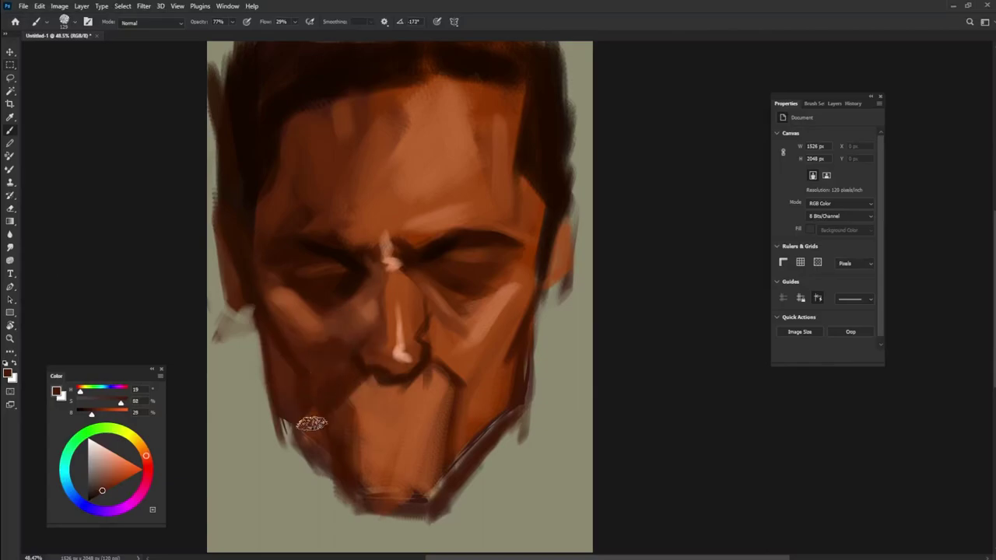
Blend the shadow-side plane between the nose and mouth corner with red-brown tones sampled from the cheek.
left_click(330, 316, "alt")
key("shift+Left")
key("shift+Left")
key("shift+Left")
key("shift+Left")
left_click_drag(332, 374, 326, 400)
left_click(359, 317, "alt")
left_click(315, 360, "alt")
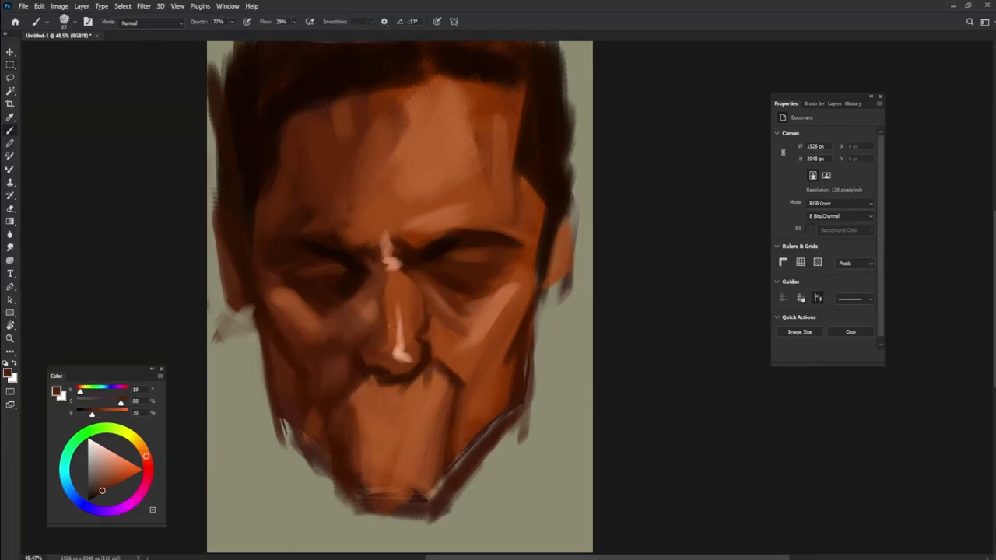
Blend the shadow-side forehead with brown and orange tones sampled from the skin, rotating the brush tip to follow the planes.
left_click(330, 184, "alt")
right_click(340, 189, "alt")
left_click(404, 151, "alt")
key("shift+Right")
key("shift+Right")
right_click(329, 175, "alt")
left_click(325, 168, "alt")
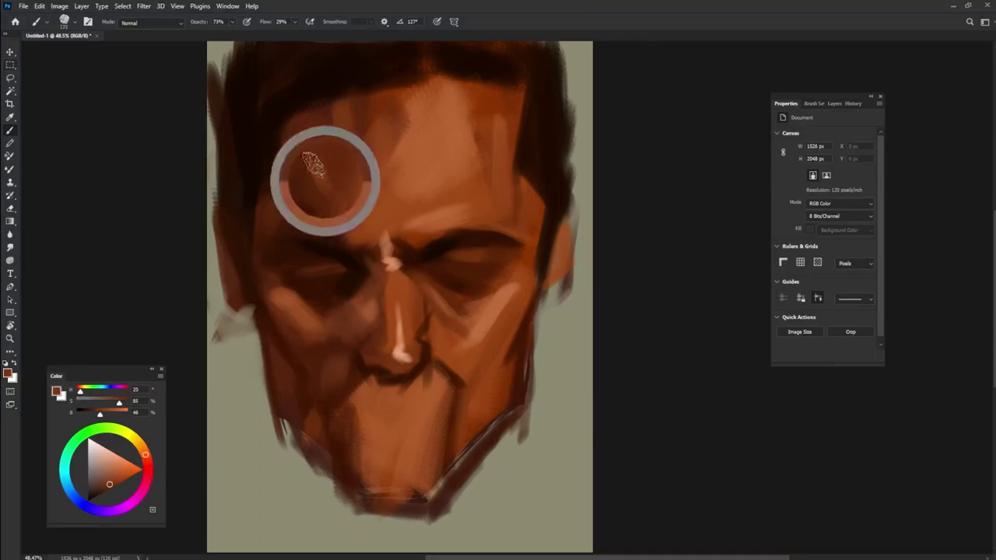
right_click(487, 187, "alt")
key("shift+Right")
key("shift+Right")
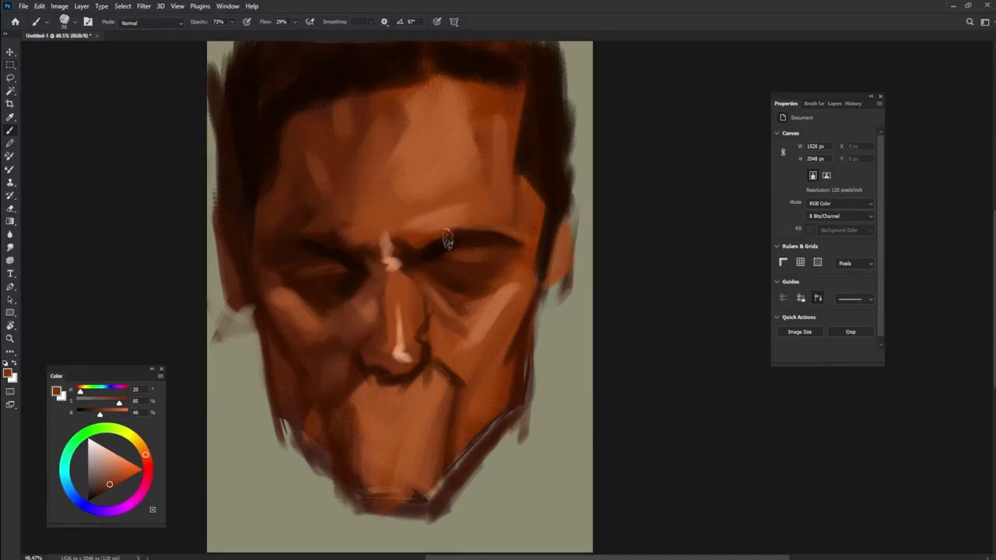
Blend sampled orange-brown into the lit-side inner cheek beside the nose with a rotated brush tip.
right_click(424, 300, "alt")
left_click(438, 321, "alt")
key("shift+Right")
key("shift+Right")
key("shift+Right")
right_click(437, 323, "alt")
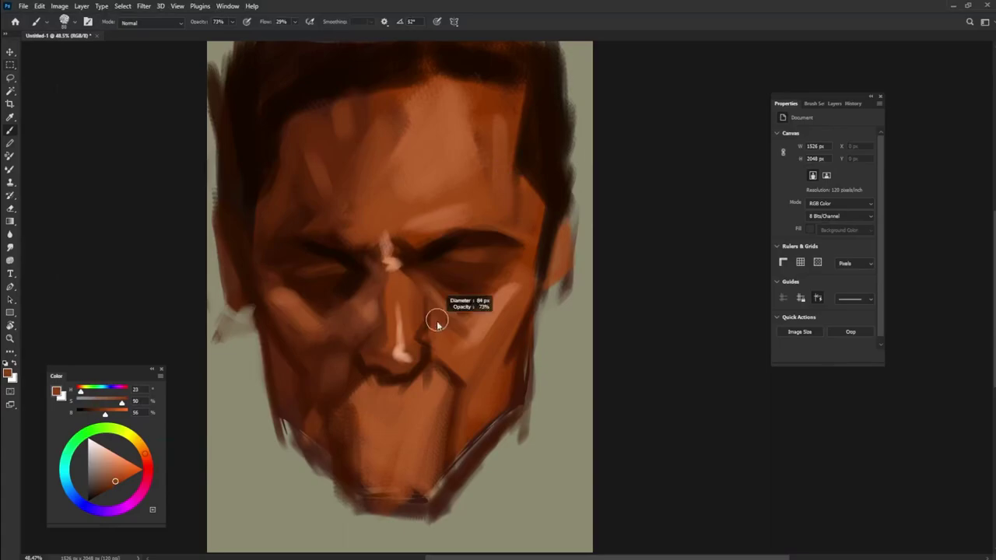
left_click(479, 321, "alt")
Lighten the lit-side plane of the nose with orange sampled from above the brow, using a rotated brush tip.
right_click(422, 274, "alt")
left_click(431, 221, "alt")
key("shift+Left")
key("shift+Left")
key("shift+Left")
key("shift+Left")
key("shift+Left")
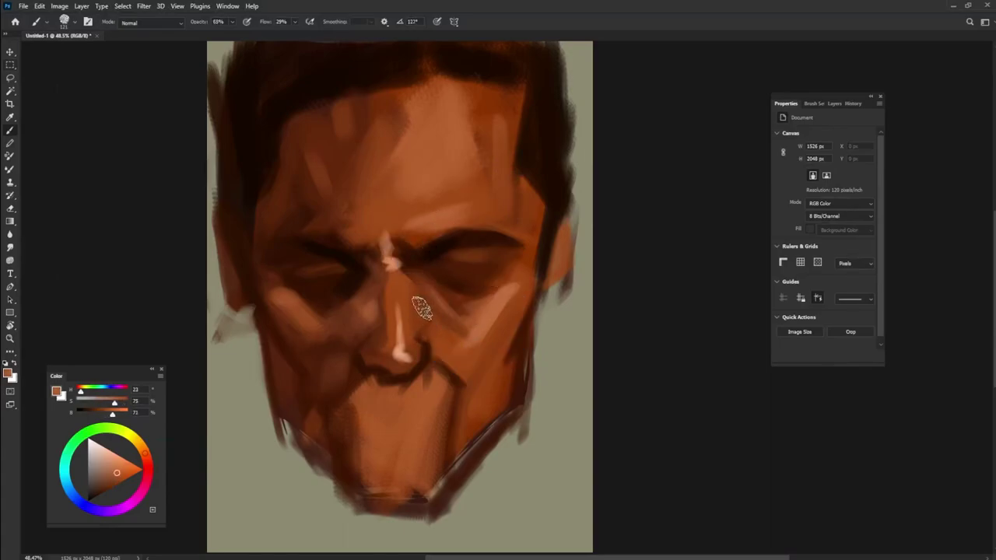
key("shift+Right")
key("shift+Right")
key("shift+Right")
mouse_move(413, 306)
left_mouse_down()
mouse_move(437, 333)
mouse_move(428, 313)
left_mouse_up()
Add a thin diagonal pale-peach highlight beside the lit-side inner eye corner using colour sampled from the nose tip.
left_click(404, 351, "alt")
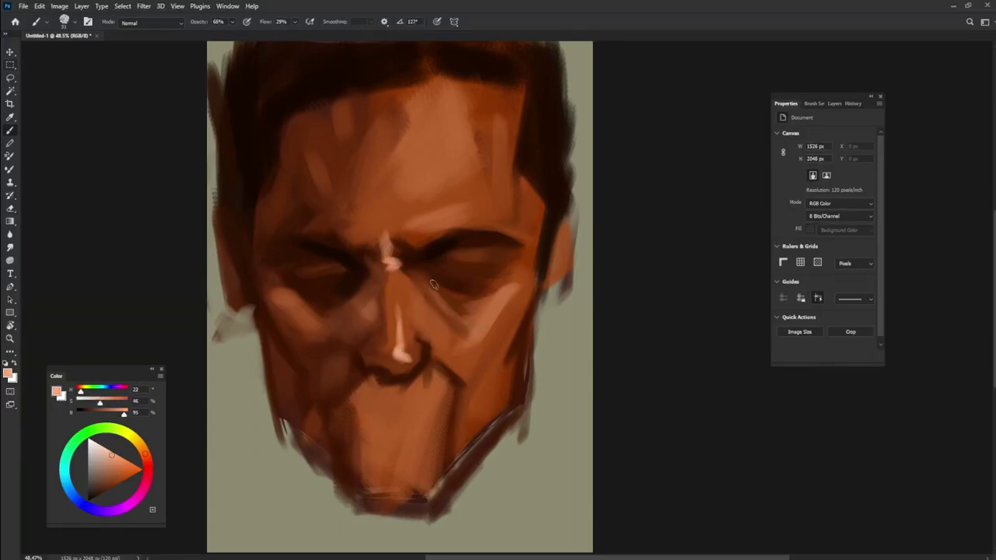
left_click_drag(433, 289, 430, 286)
left_click(429, 283, "alt")
Darken the shadow-side eye socket and extend the outer brow with sampled near-black and dark brown.
left_click(363, 268, "alt")
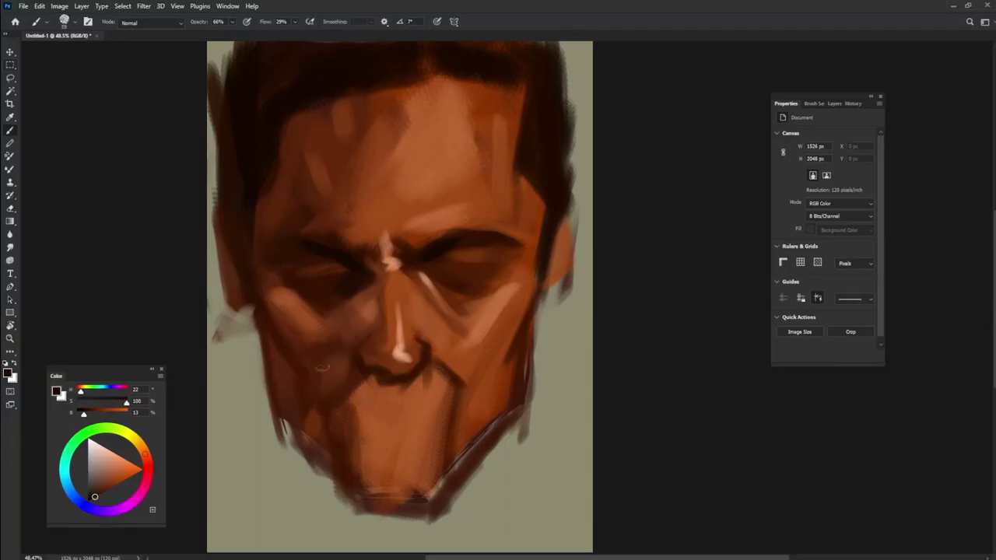
left_click(299, 218, "alt")
left_click(311, 237, "alt")
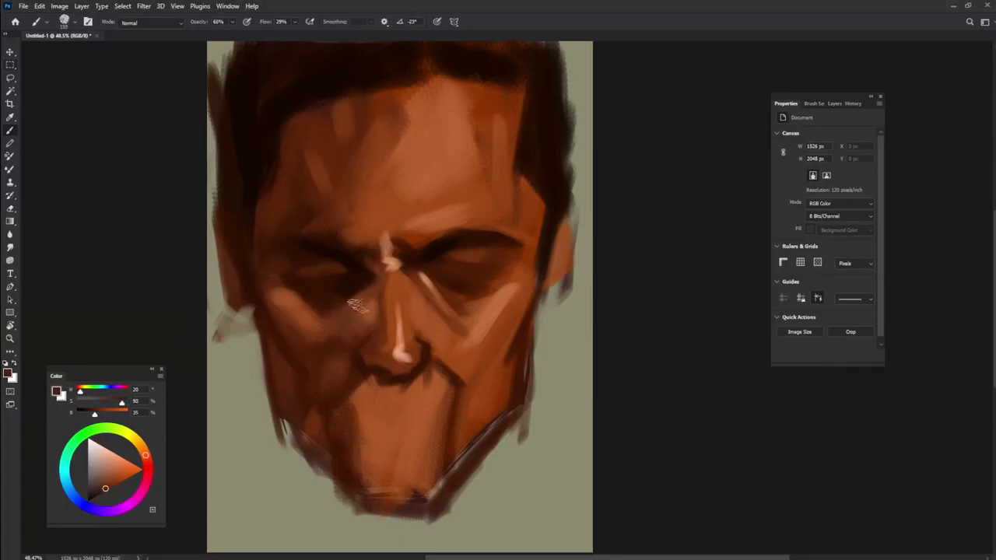
left_click(305, 255, "alt")
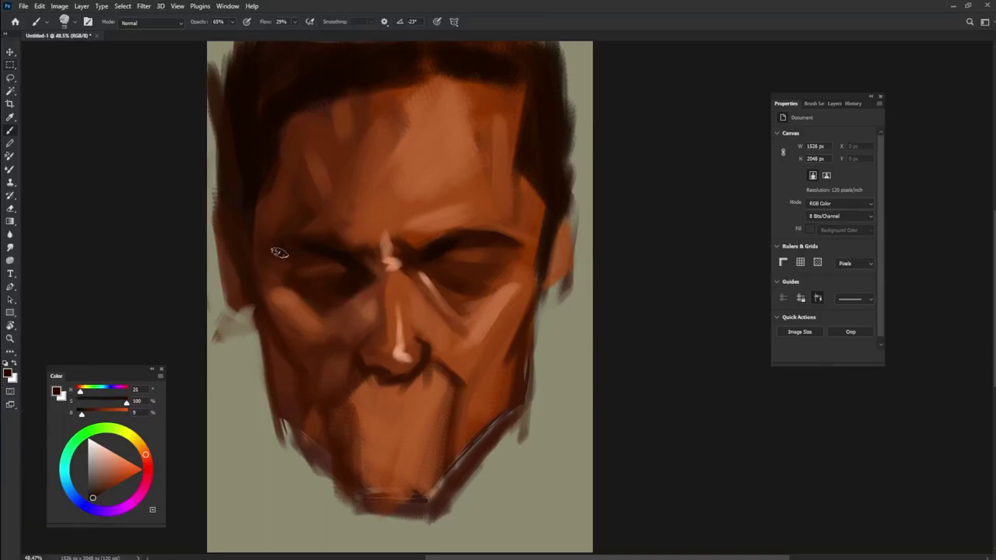
right_click(364, 260)
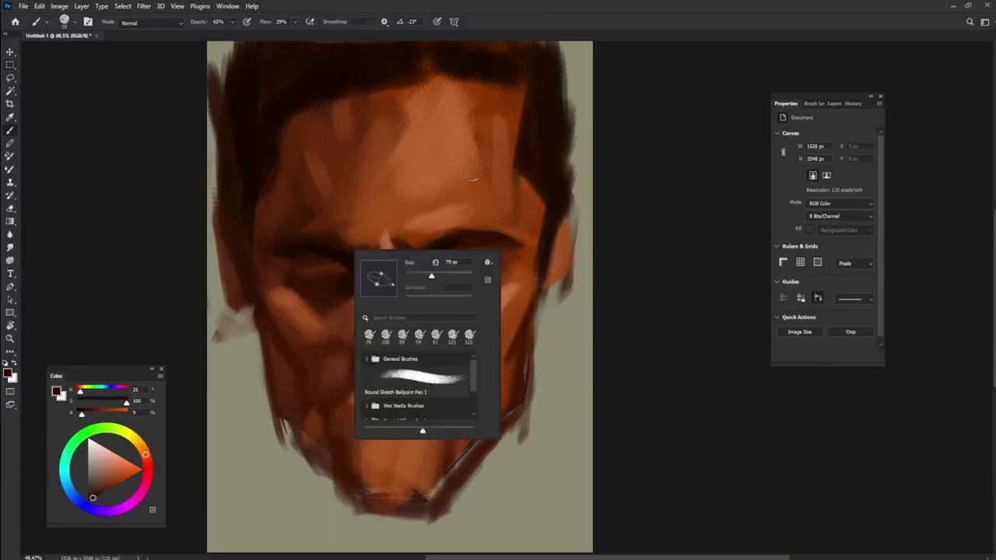
left_click(623, 141)
Reshape both brows with sampled near-black brown, breaking up the lit-side brow's upper edge with skin brown.
left_click(446, 240, "alt")
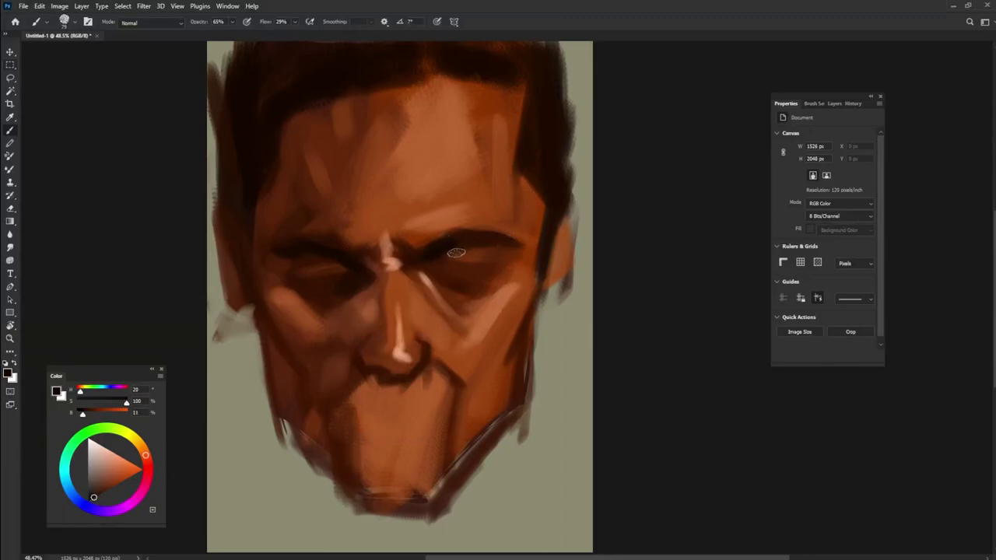
left_click(484, 219, "alt")
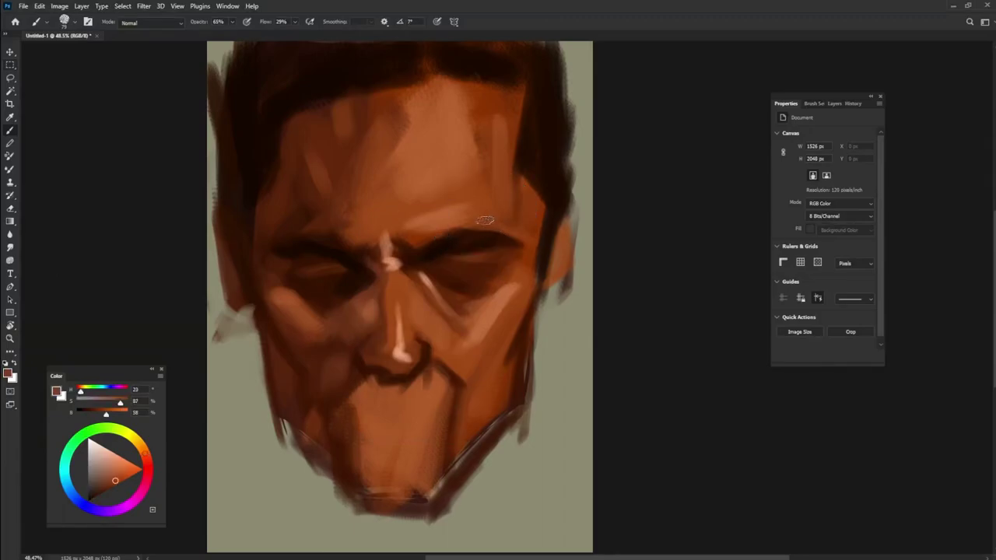
left_click(449, 245, "alt")
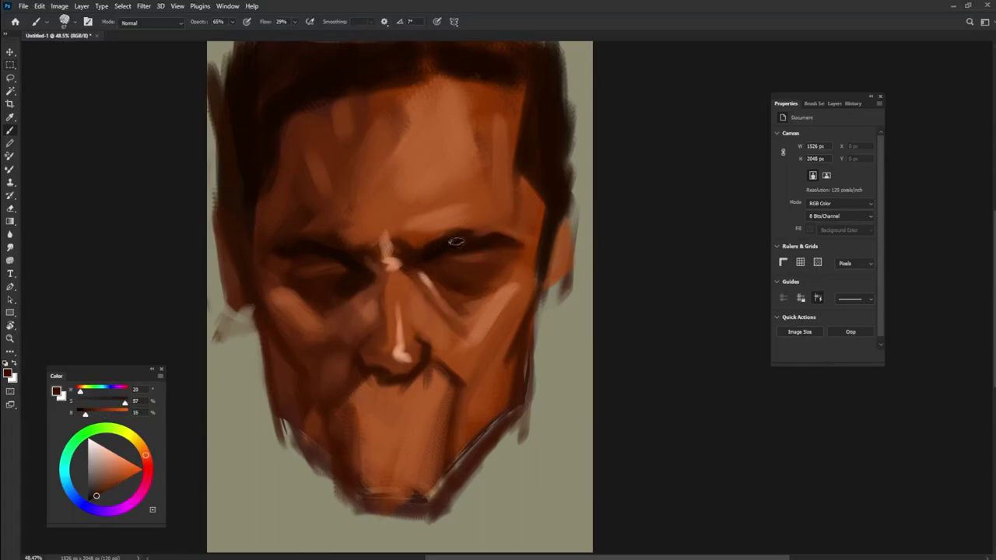
left_click(504, 242, "alt")
left_click(282, 255, "alt")
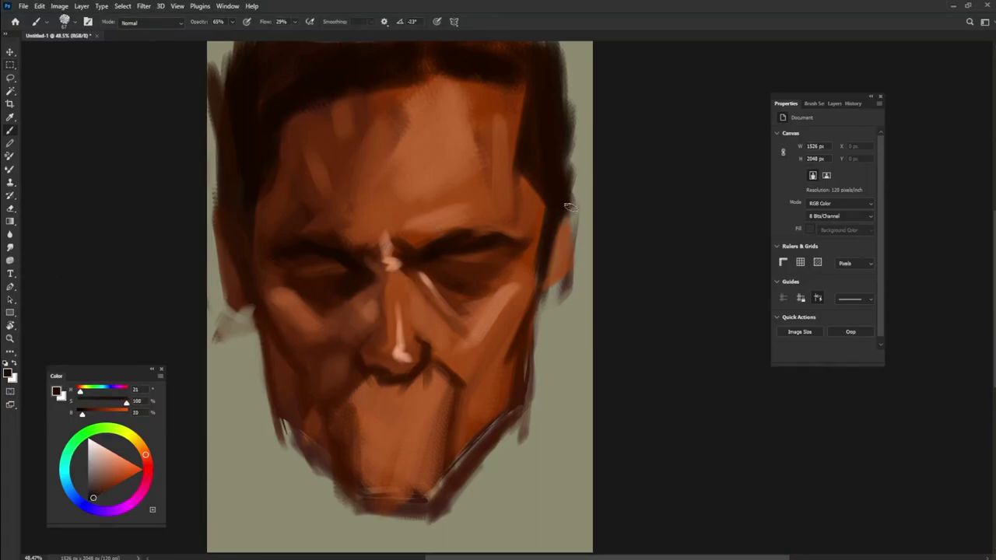
Paint peach highlights above the lit-side brow and on the centre of the forehead, blending with sampled light orange.
left_click(428, 273, "alt")
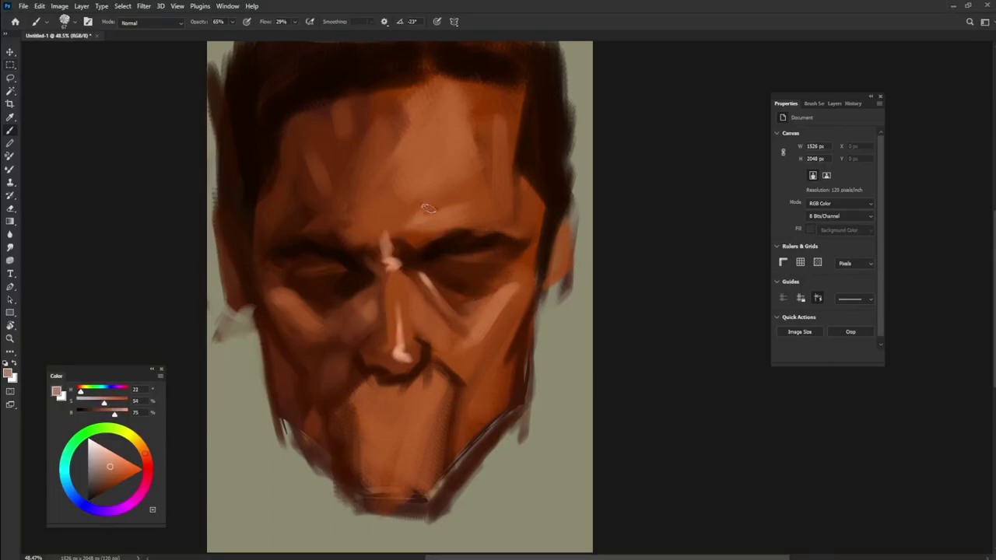
left_click(424, 279, "alt")
left_click(398, 354, "alt")
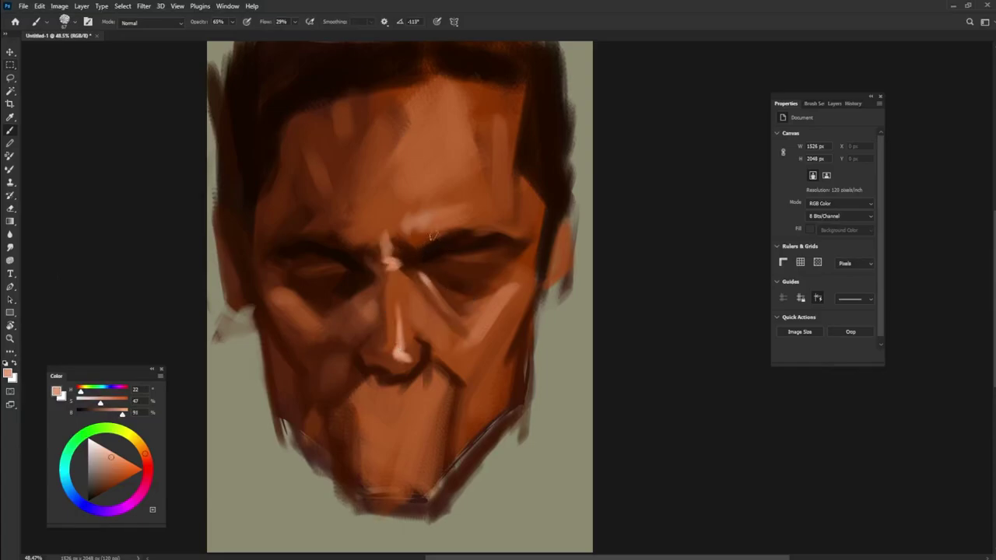
left_click_drag(431, 210, 469, 197)
mouse_move(449, 153)
left_mouse_down()
mouse_move(453, 138)
mouse_move(424, 176)
left_mouse_up()
left_click(452, 140, "alt")
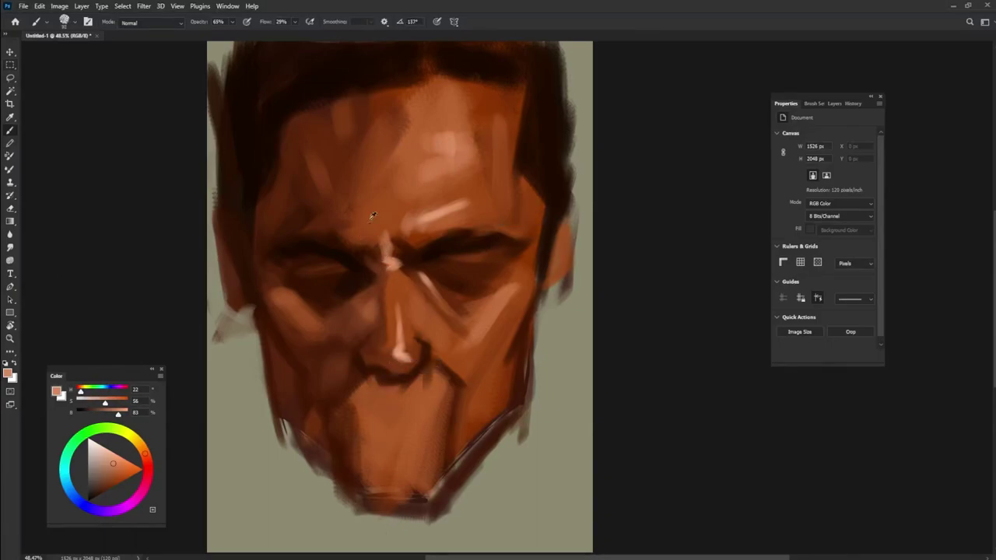
Deepen the shadow side of the nose and nostril with dark red-browns, softening the edge of the nose highlight.
left_click(380, 326, "alt")
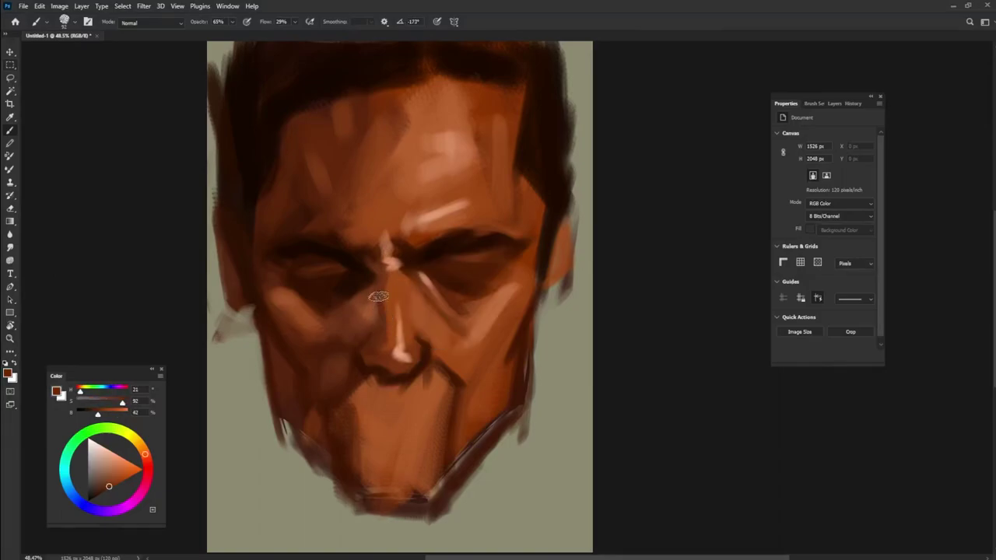
right_click(436, 294, "alt")
left_click(449, 272, "alt")
right_click(379, 346, "alt")
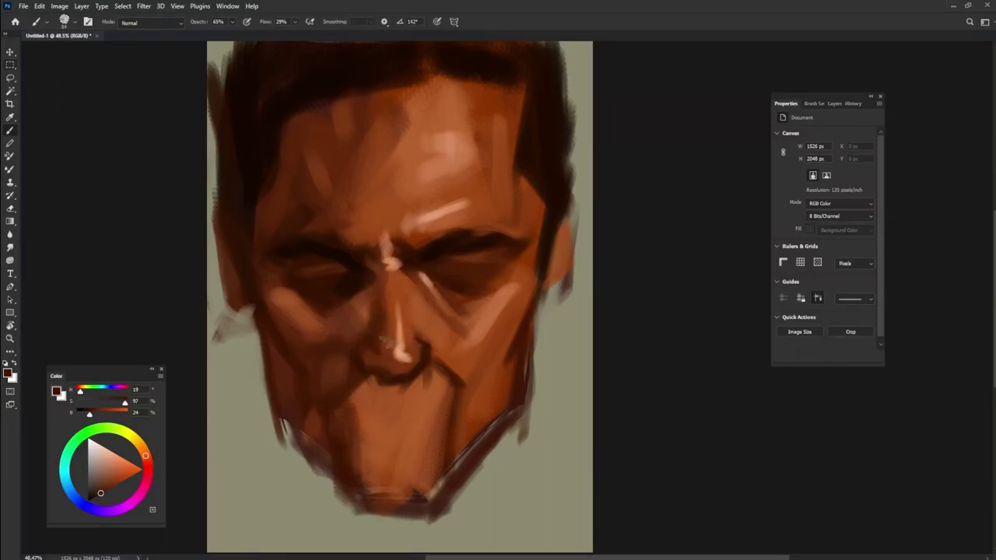
left_click(378, 355, "alt")
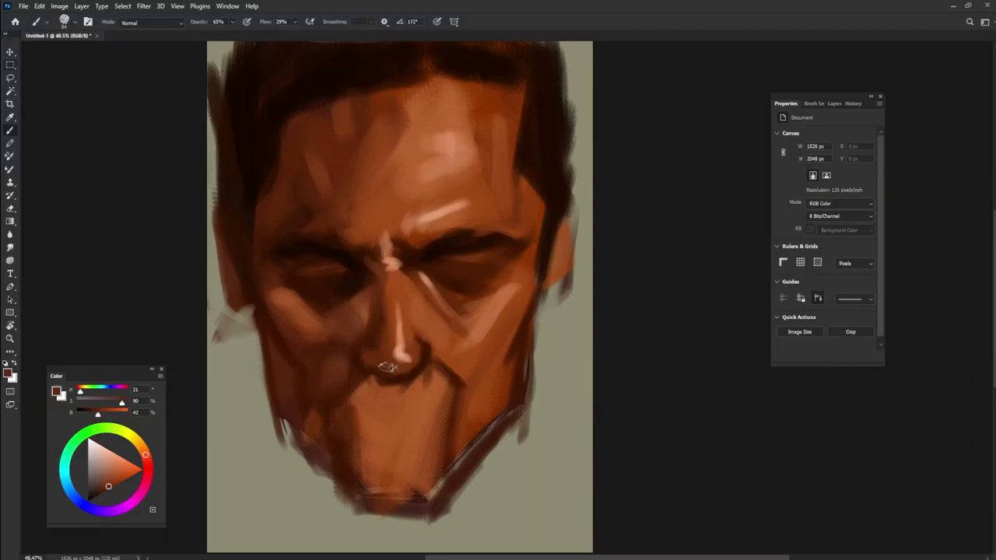
left_click_drag(406, 342, 390, 318)
Blend the shadow-side edge of the nose bridge with sampled browns and broaden the bridge highlight with light orange.
left_click(384, 332, "alt")
left_click(361, 302, "alt")
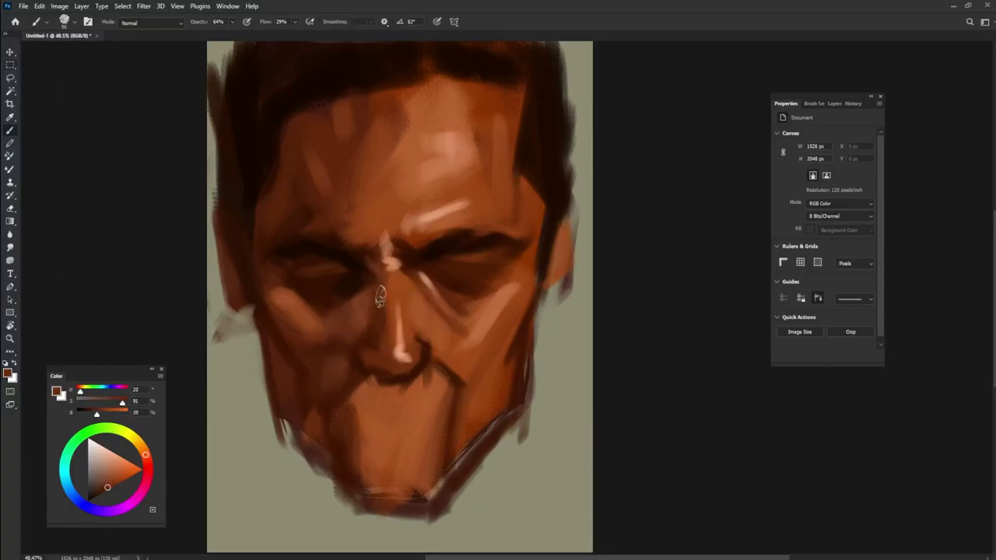
left_click(373, 300, "alt")
left_click(389, 291, "alt")
left_click(387, 303, "alt")
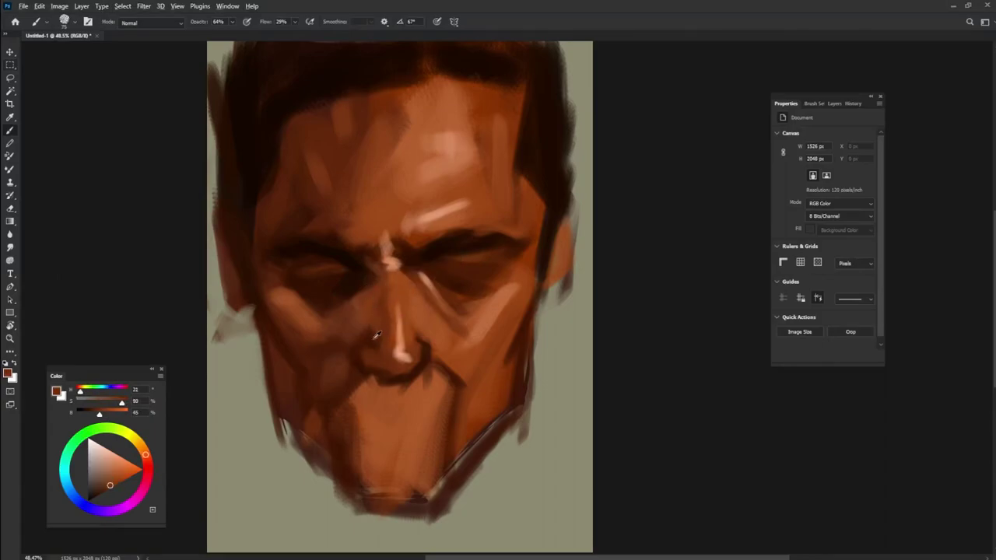
left_click(401, 306, "alt")
right_click(405, 300, "alt")
left_click_drag(393, 288, 398, 354)
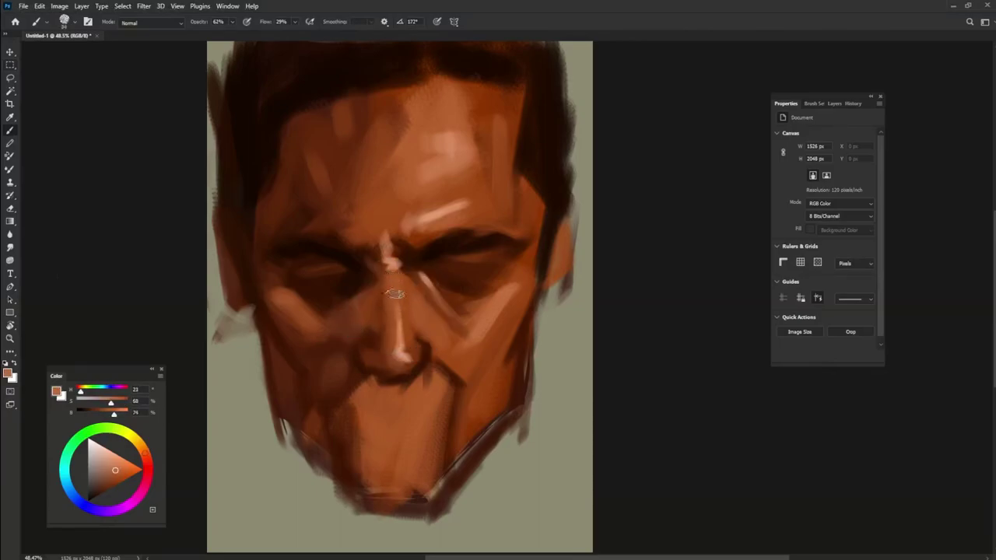
Paint the shadow beneath the nose into the philtrum and mark the mouth corners with sampled dark browns.
right_click(446, 280, "alt")
left_click(362, 372, "alt")
left_click(376, 382, "alt")
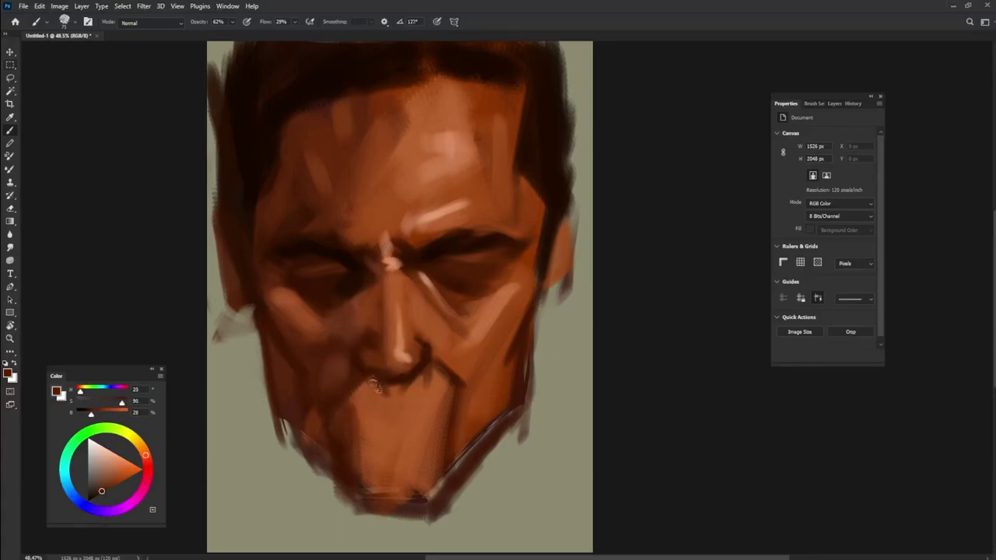
left_click(399, 383, "alt")
left_click(351, 406, "alt")
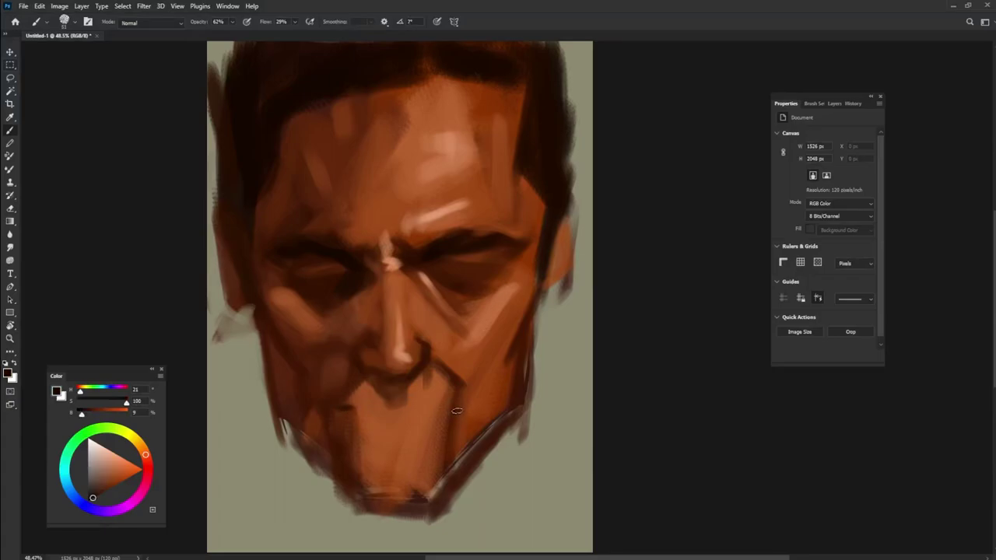
Extend the lit-side nasolabial fold down past the mouth corner with dark brown, blending its inner edge with sampled skin tone.
left_click_drag(448, 372, 455, 373)
left_click(461, 379, "alt")
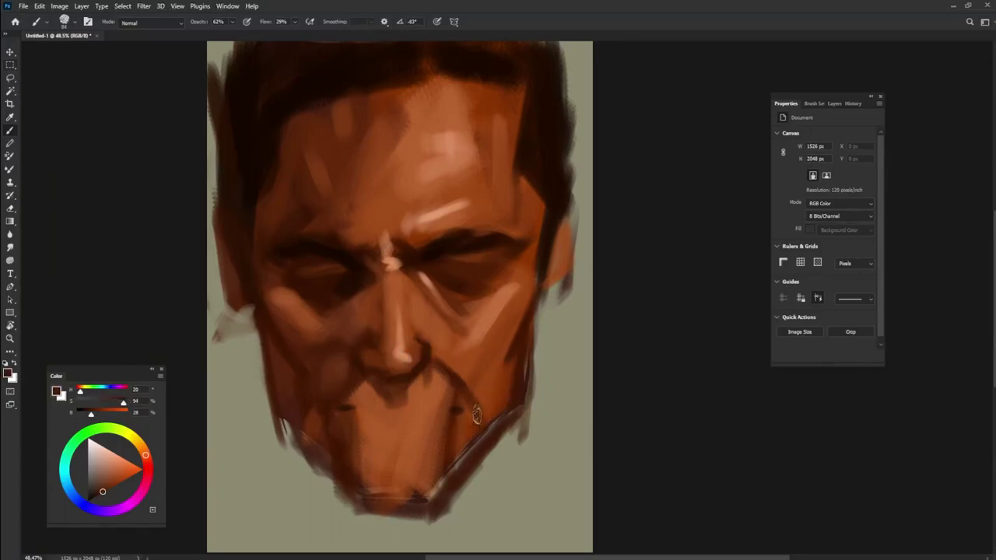
left_click(443, 384, "alt")
left_click_drag(449, 387, 480, 423)
Paint a peach highlight on the lit side of the upper lip area just below the nostril.
left_click(405, 351, "alt")
left_click_drag(433, 388, 431, 372)
left_click(438, 222, "alt")
left_click_drag(425, 365, 440, 375)
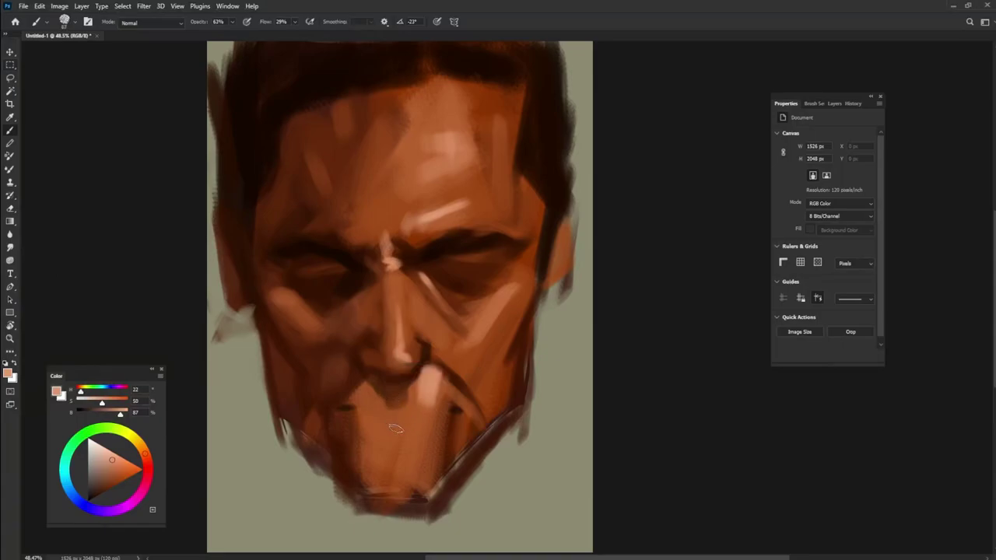
Add lighter orange along the underside of the nose and refine the nostril shadows with sampled dark browns.
left_click(399, 364, "alt")
left_click(399, 351, "alt")
left_click_drag(389, 356, 388, 370)
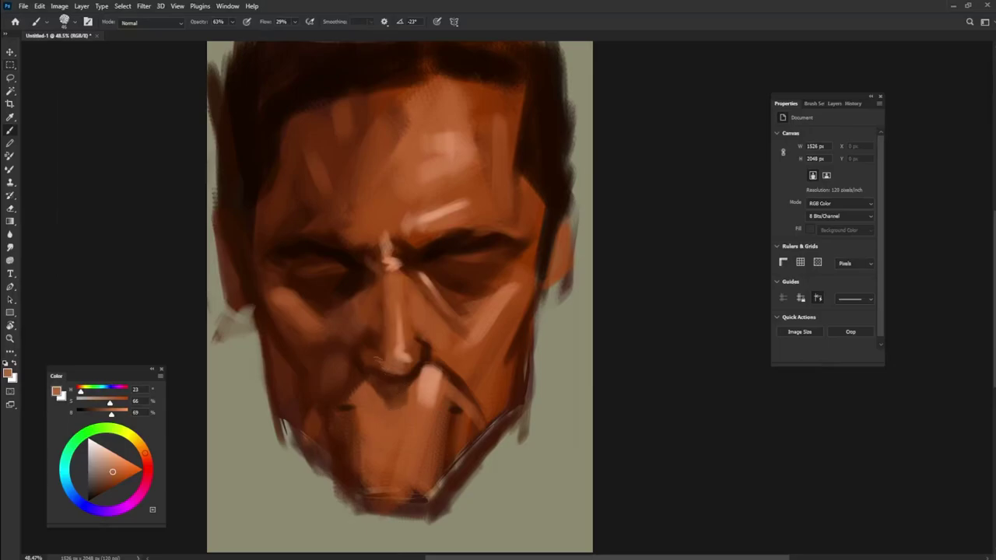
left_click(359, 272, "alt")
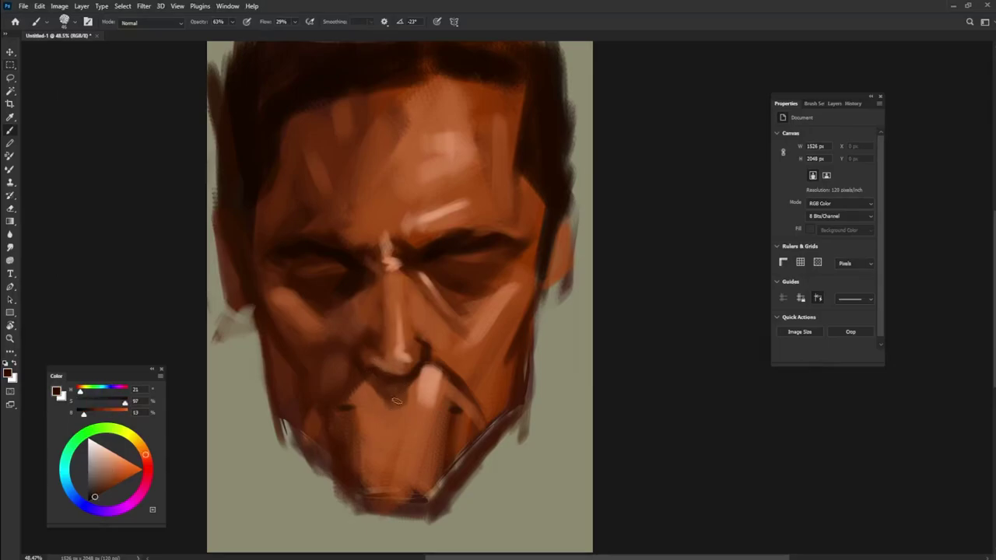
left_click(314, 333, "alt")
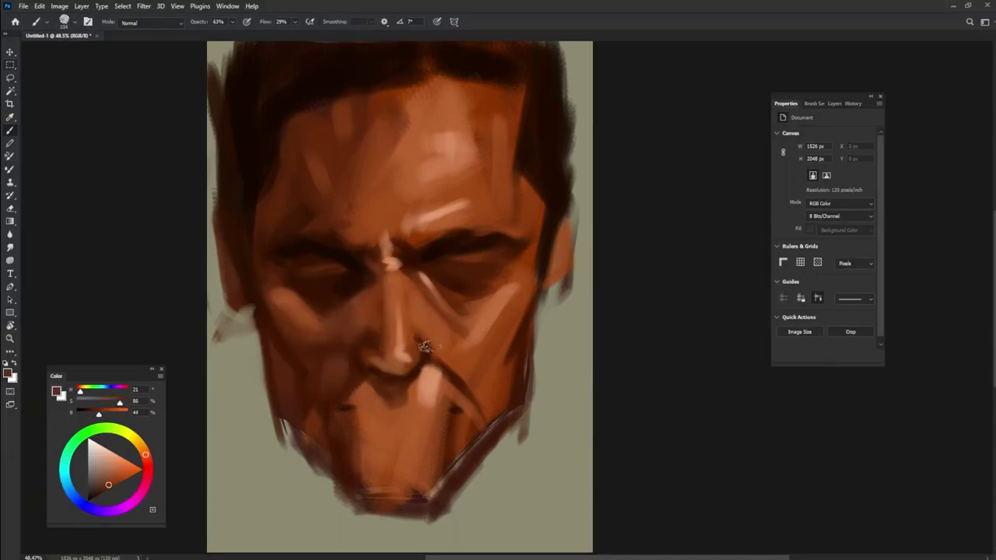
Adjust the lit-side under-eye edge with dark brown and add a light peach stroke on the cheek beside the nostril.
left_click(467, 283, "alt")
left_click_drag(472, 317, 488, 321)
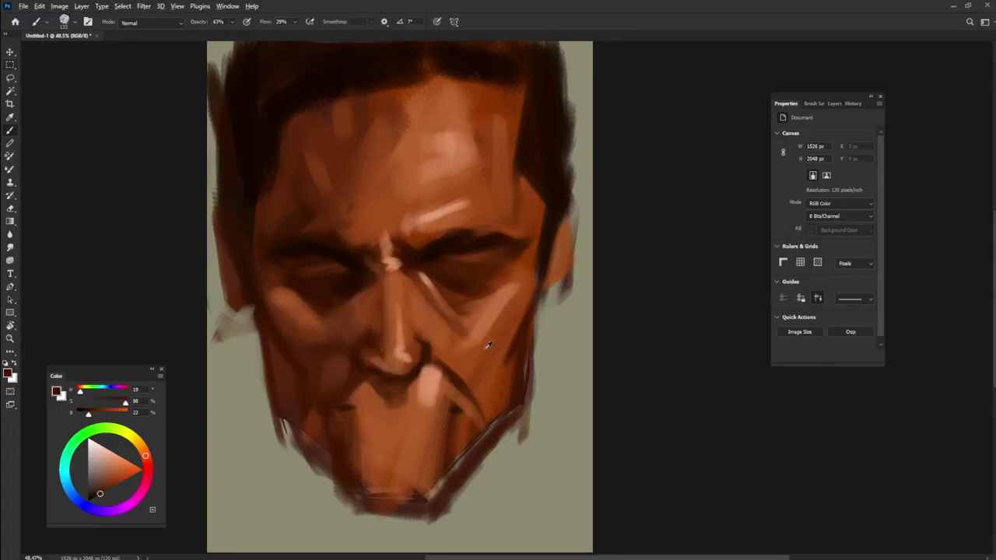
left_click(427, 375, "alt")
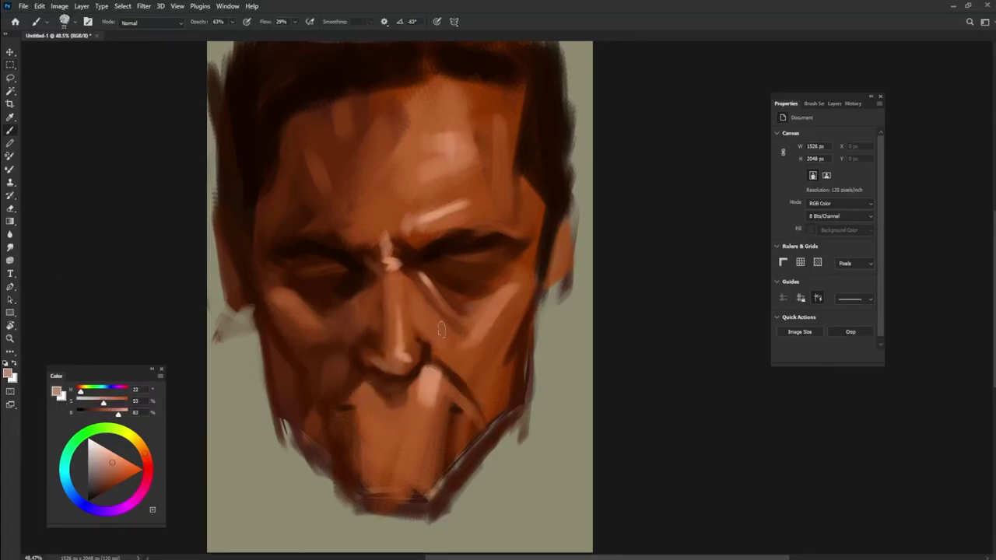
mouse_move(441, 339)
left_mouse_down()
mouse_move(436, 305)
mouse_move(423, 342)
left_mouse_up()
Paint a peach highlight along the top of the lit-side cheekbone below the eye with a rotated brush tip.
key("shift+Left")
key("shift+Left")
key("shift+Left")
key("shift+Left")
left_click(432, 279, "alt")
left_click_drag(476, 297, 504, 275)
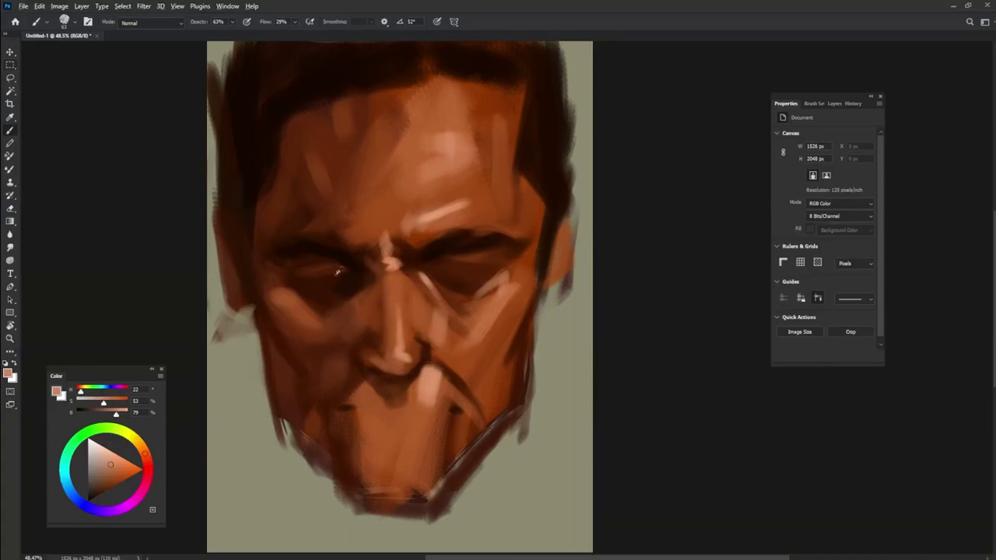
Darken the shadow-side lower cheek and jaw edge with sampled dark red-browns.
left_click(339, 288, "alt")
left_click(284, 336, "alt")
mouse_move(276, 362)
left_mouse_down()
mouse_move(288, 397)
mouse_move(330, 412)
left_mouse_up()
left_click(293, 365, "alt")
left_click_drag(281, 363, 292, 392)
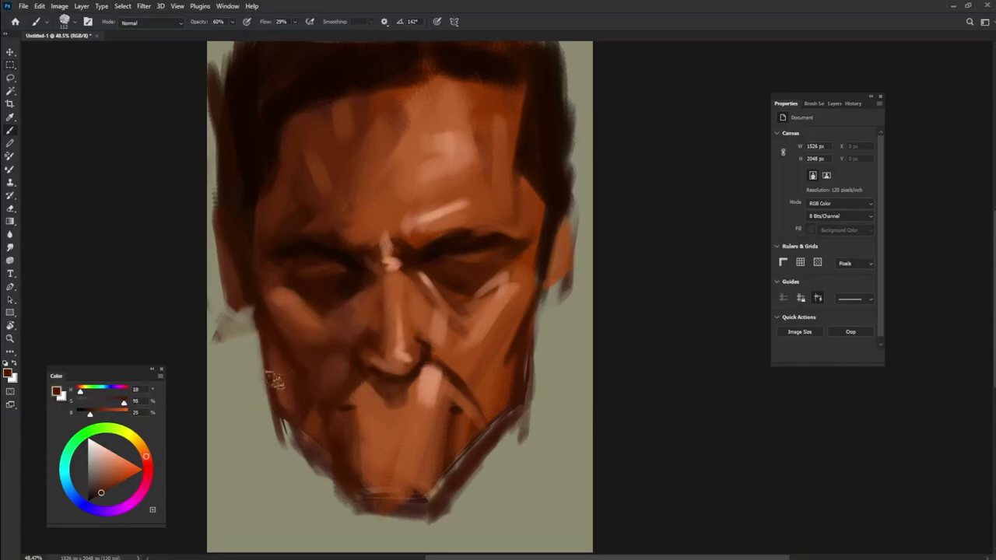
Refine the lit-side lower cheek and jaw edge with sampled orange and brown strokes.
right_click(272, 358)
left_click(631, 315)
left_click(490, 412, "alt")
left_click_drag(520, 352, 512, 407)
left_click(483, 316, "alt")
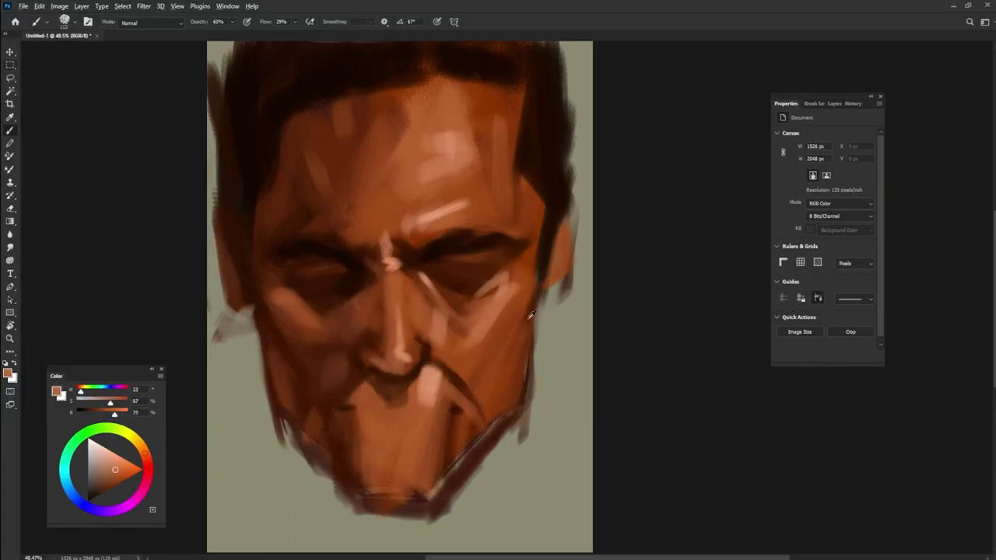
left_click(520, 332, "alt")
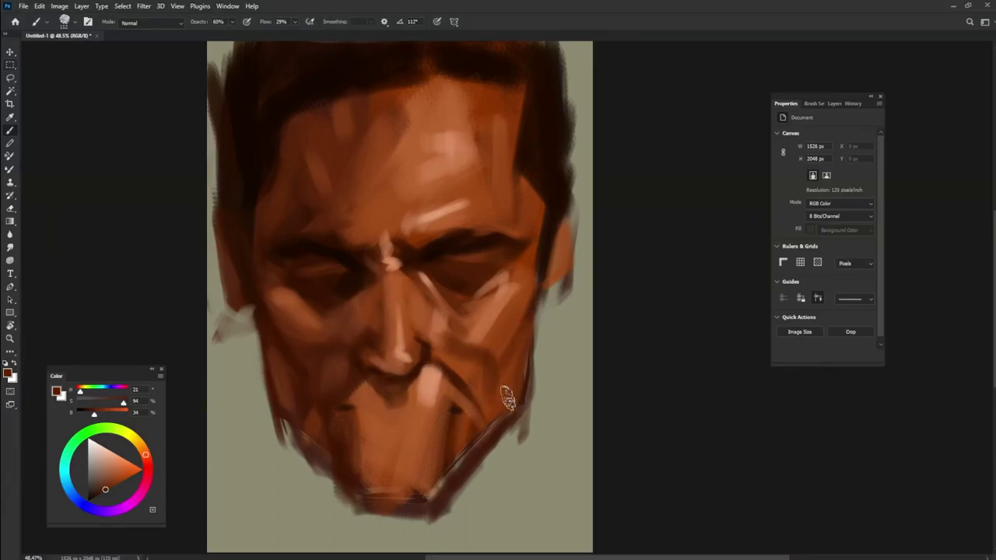
Blend the lit-side lower cheek and the fold beside the mouth with sampled brown and orange strokes.
left_click(490, 369, "alt")
left_click_drag(482, 378, 490, 381)
left_click(479, 302, "alt")
left_click_drag(482, 347, 491, 357)
left_click(480, 353, "alt")
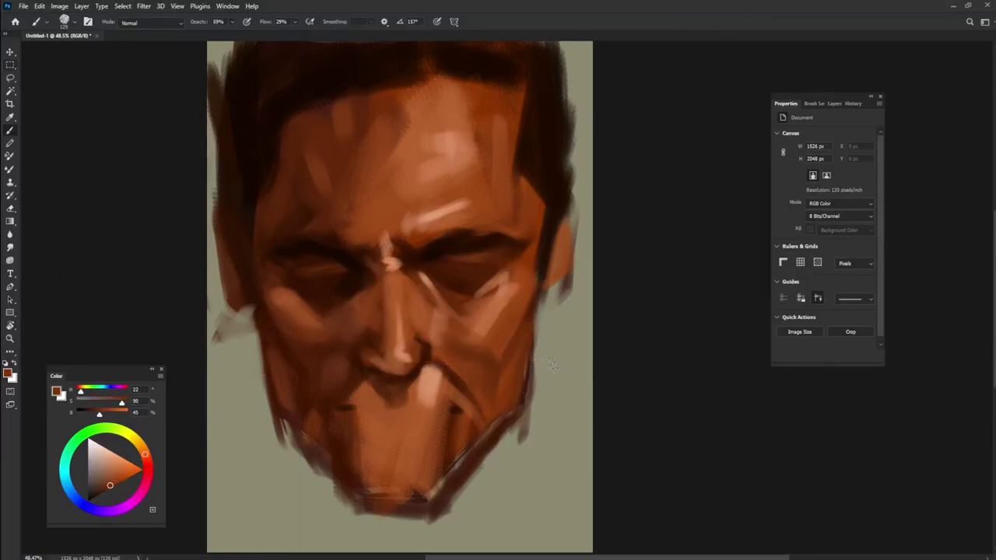
Paint sampled peach highlights on the cheek beside the nose and on the lit-side upper eyelid.
left_click(303, 354, "alt")
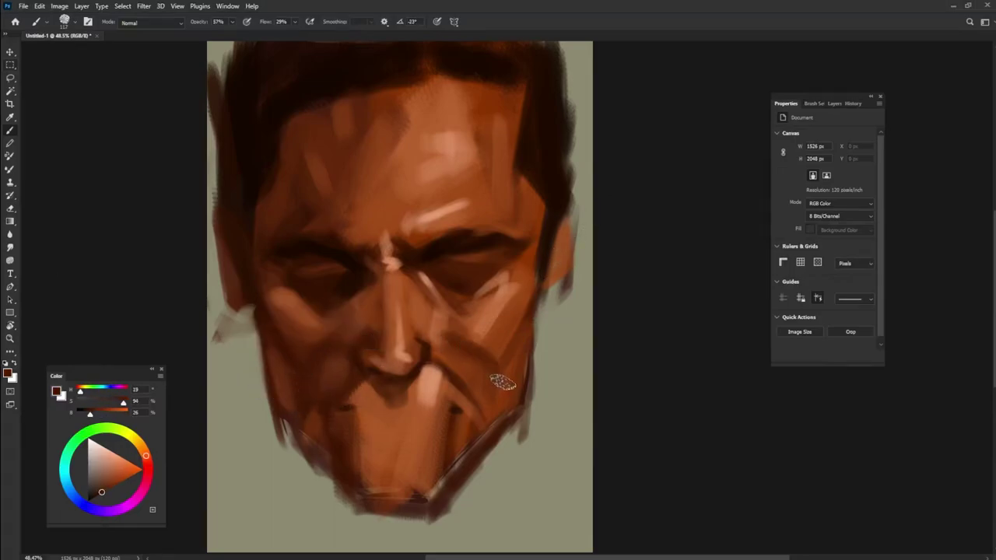
left_click(448, 322, "alt")
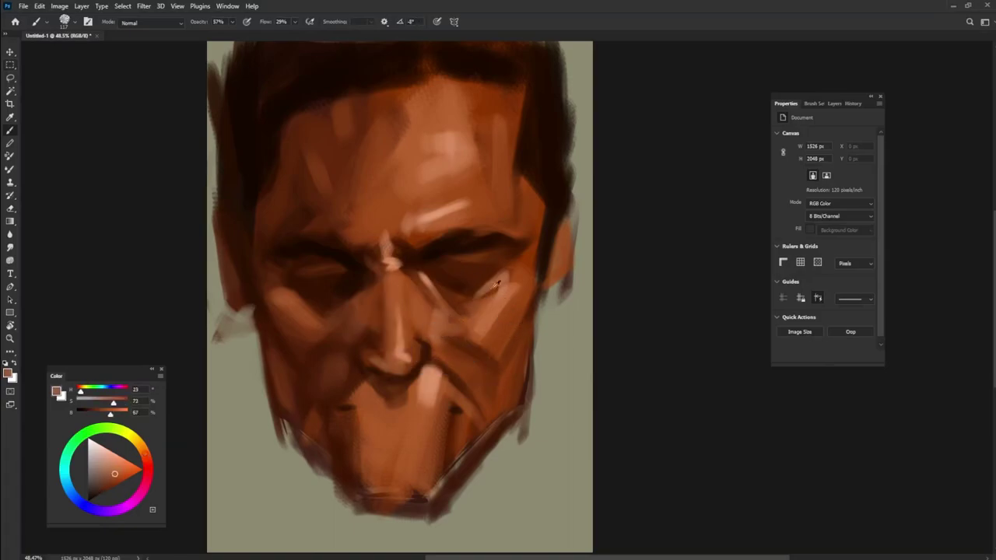
left_click(430, 213, "alt")
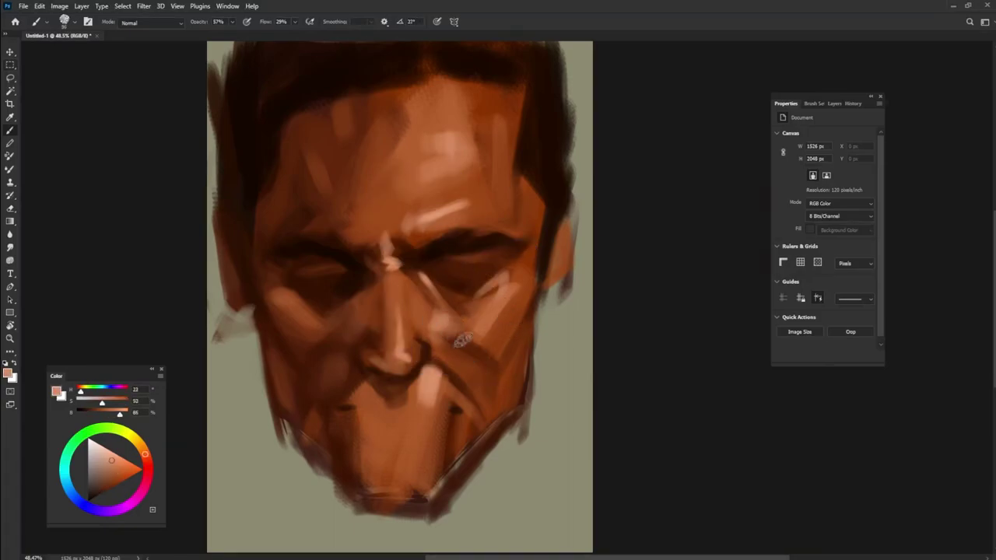
left_click(511, 185, "alt")
mouse_move(504, 285)
left_mouse_down()
mouse_move(469, 272)
mouse_move(467, 260)
mouse_move(496, 257)
left_mouse_up()
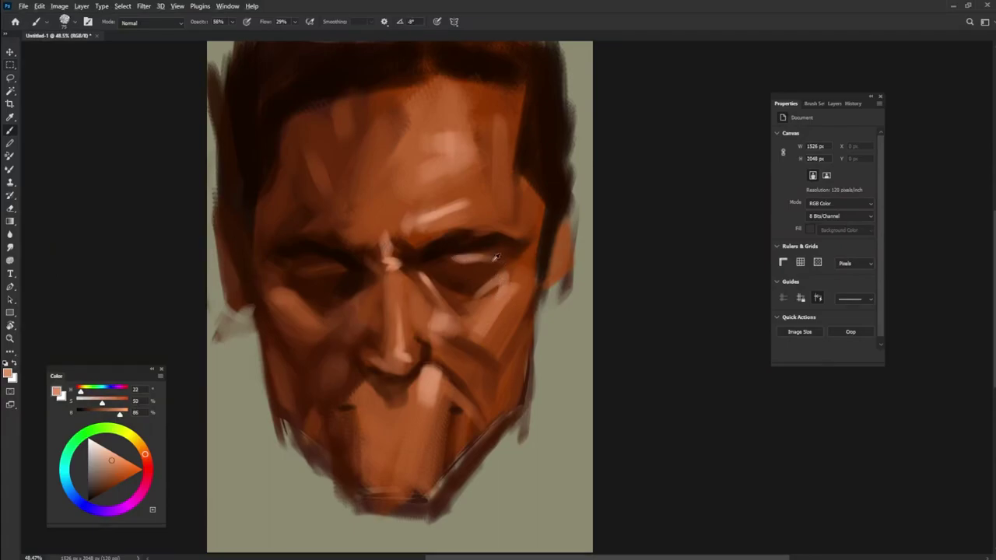
Darken the lash lines and lower lids of both eyes with sampled near-black browns.
left_click(322, 254, "alt")
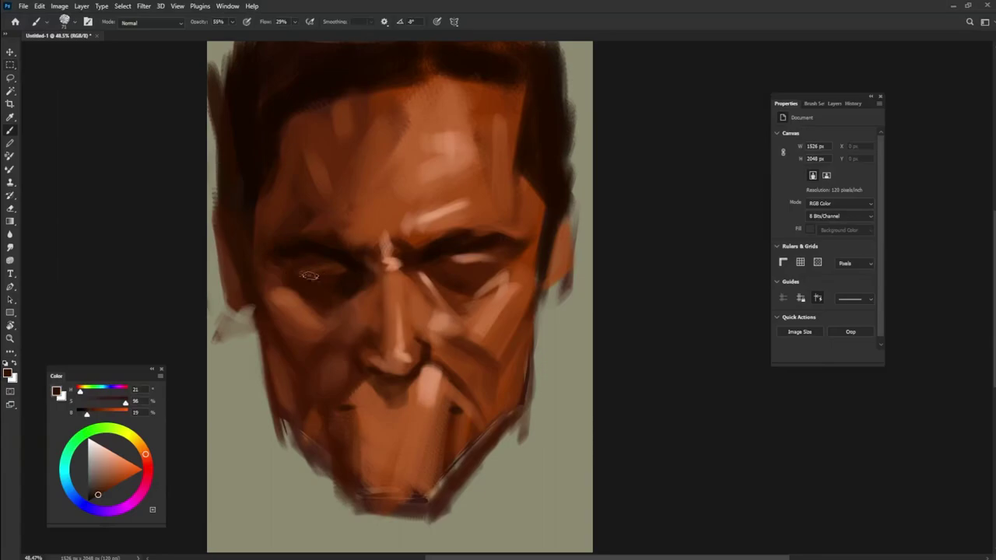
left_click(451, 239, "alt")
left_click(349, 265, "alt")
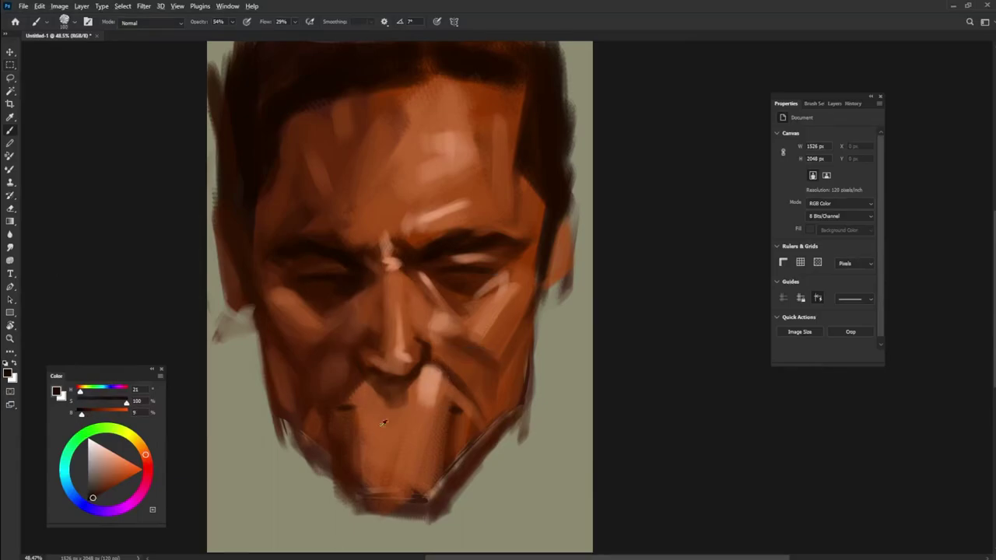
Shade the shadow-side upper lip area and draw a thin near-black mouth line across to the lit-side corner.
left_click(377, 378, "alt")
mouse_move(388, 399)
left_mouse_down()
mouse_move(360, 418)
mouse_move(350, 409)
left_mouse_up()
left_click(356, 407, "alt")
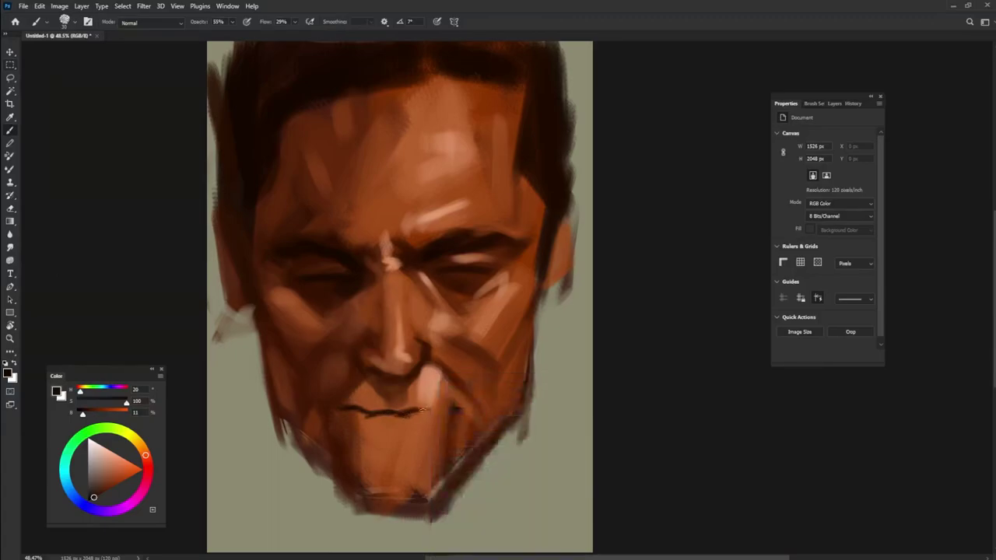
right_click(415, 413)
left_click_drag(399, 415, 411, 412)
right_click(421, 405, "alt")
key(".")
Lighten the lit area above the mouth and the sides of the nose bridge with sampled peach tones.
left_click(430, 211, "alt")
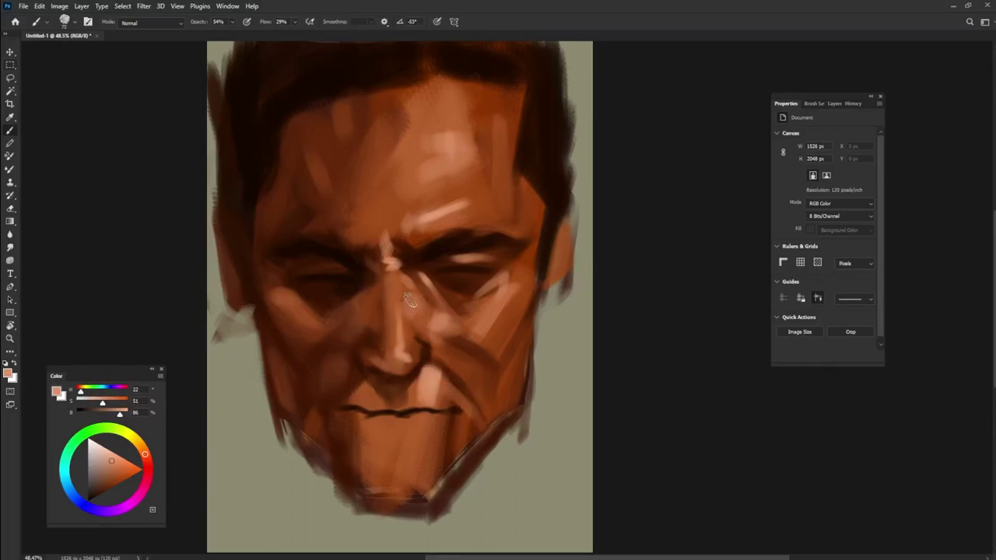
left_click(418, 305, "alt")
left_click_drag(380, 294, 382, 282)
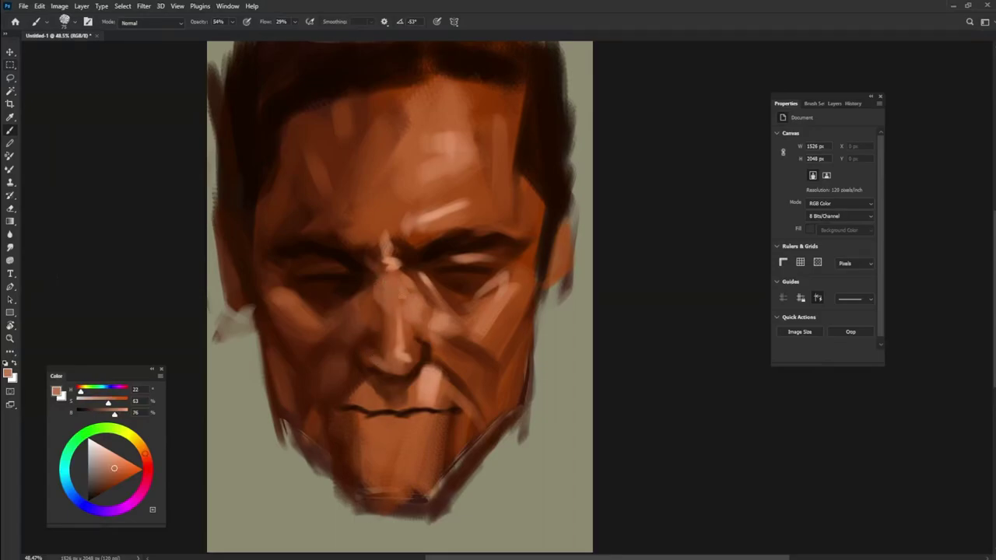
Darken the hollow beneath the lit-side cheekbone with sampled browns.
left_click(465, 330, "alt")
left_click(467, 342, "alt")
left_click(470, 332, "alt")
left_click(473, 347, "alt")
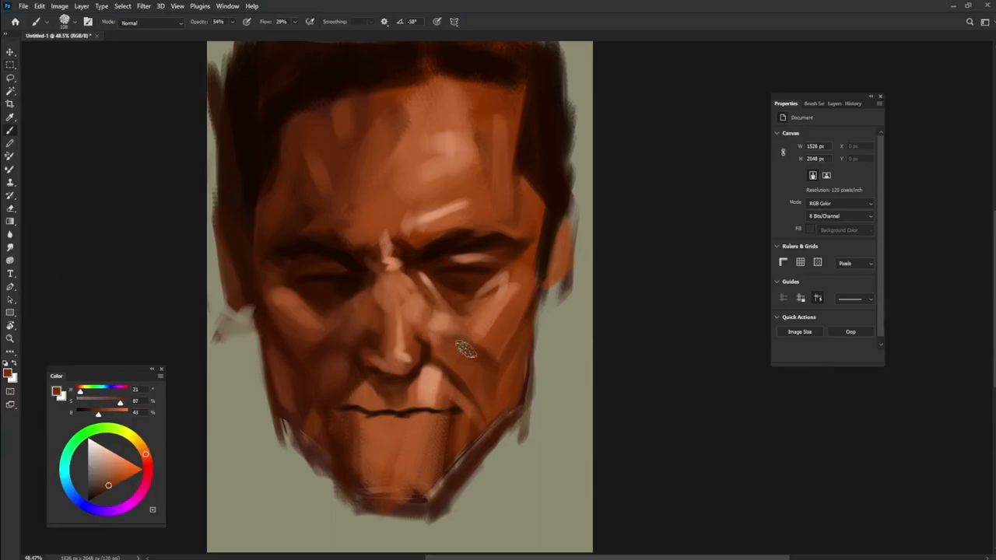
Paint light orange strokes along the lit-side lower cheek and fill the mid-cheek with saturated orange-brown.
left_click(486, 379, "alt")
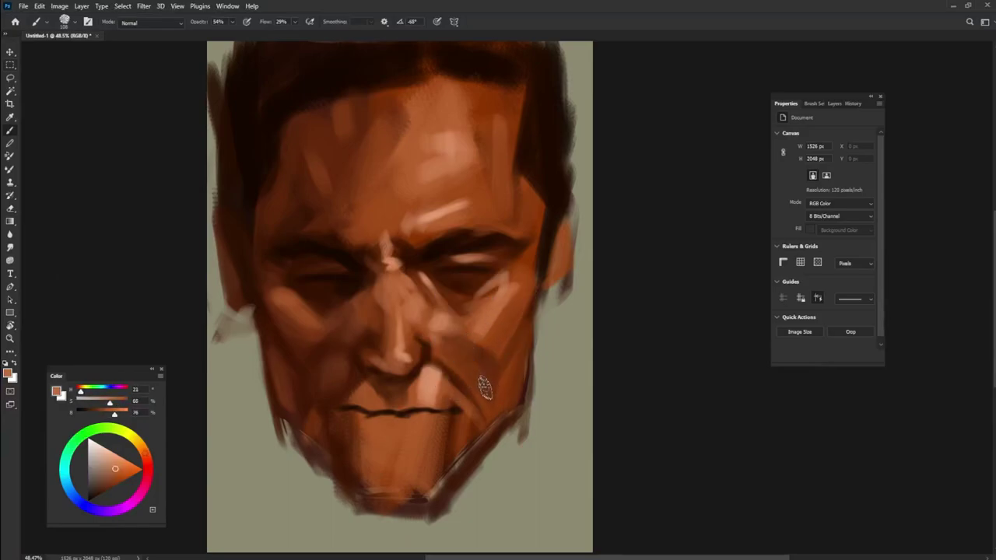
left_click(487, 320, "alt")
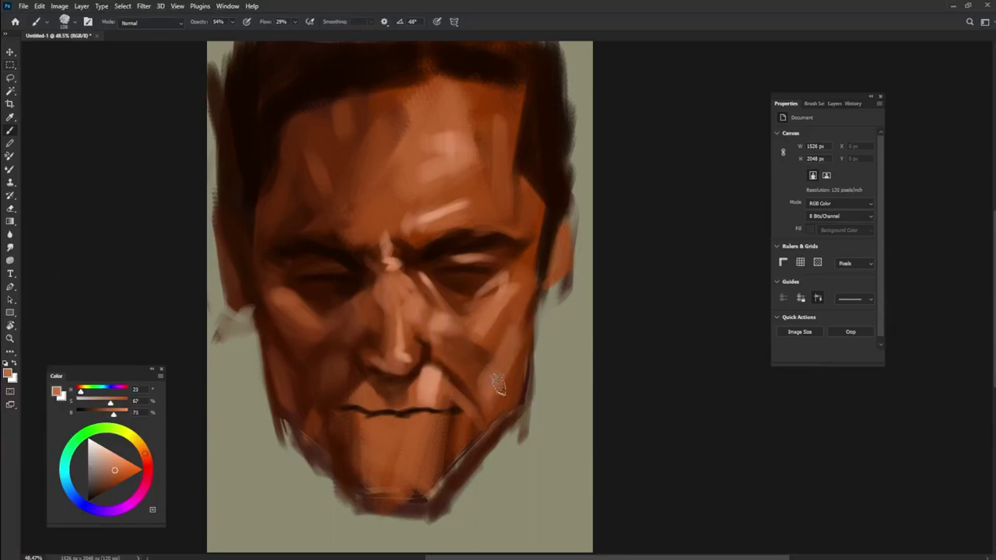
left_click(487, 362, "alt")
left_click(519, 293, "alt")
left_click(465, 359, "alt")
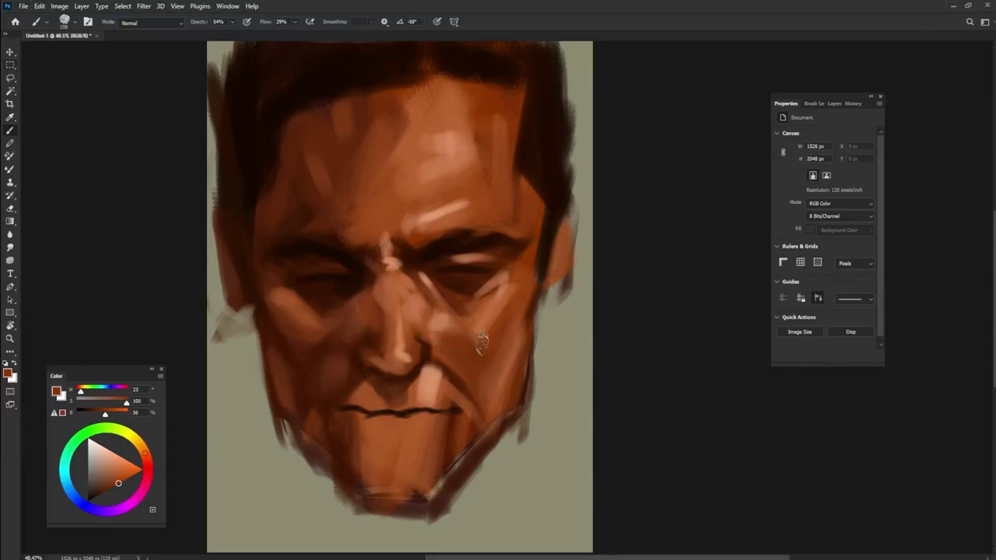
Build peach highlights across the lit-side cheekbone under the eye and touch up the lit area above the mouth.
left_click(438, 211, "alt")
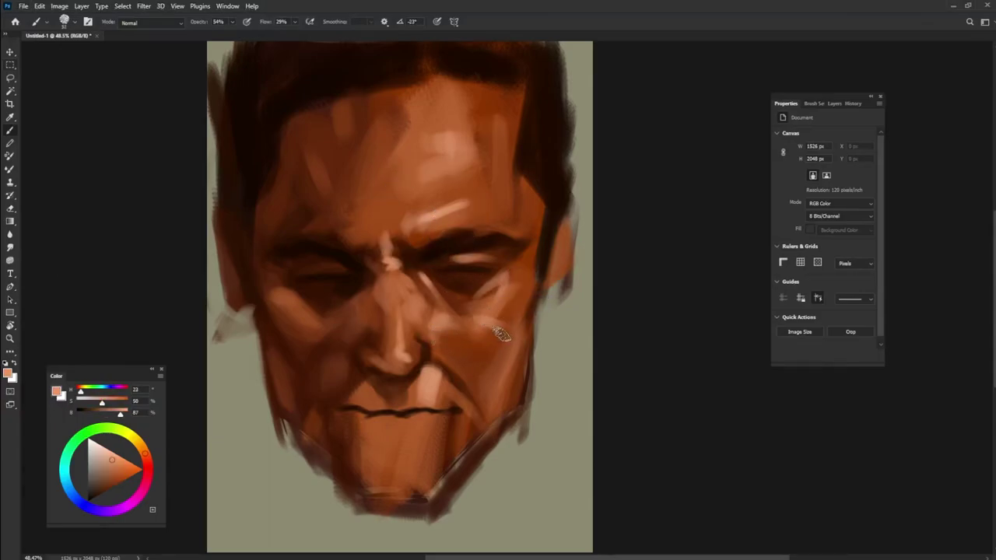
left_click(510, 313, "alt")
left_click(496, 327, "alt")
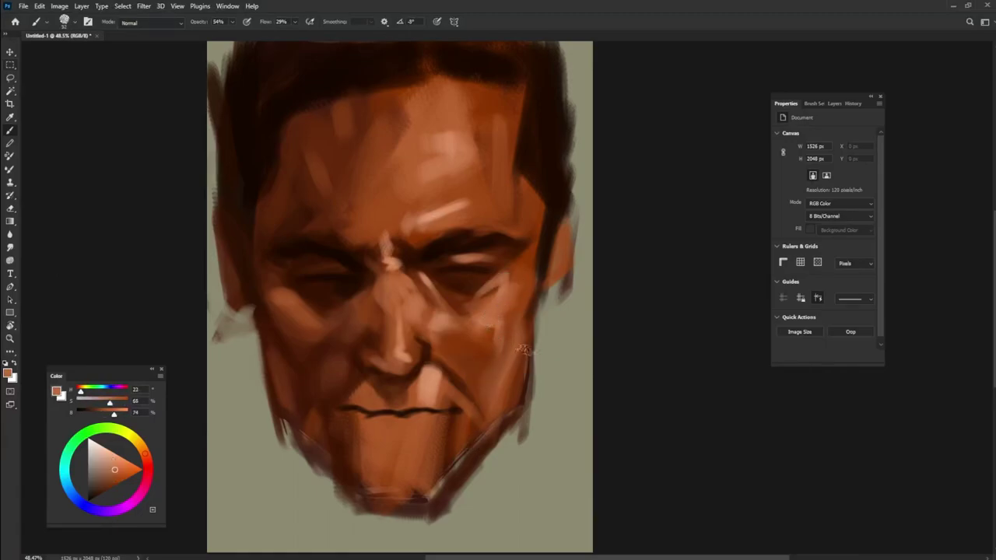
left_click(445, 354, "alt")
mouse_move(507, 290)
left_mouse_down()
mouse_move(487, 318)
mouse_move(508, 291)
mouse_move(490, 303)
mouse_move(480, 292)
mouse_move(514, 282)
left_mouse_up()
left_click(515, 275, "alt")
key("shift+Right")
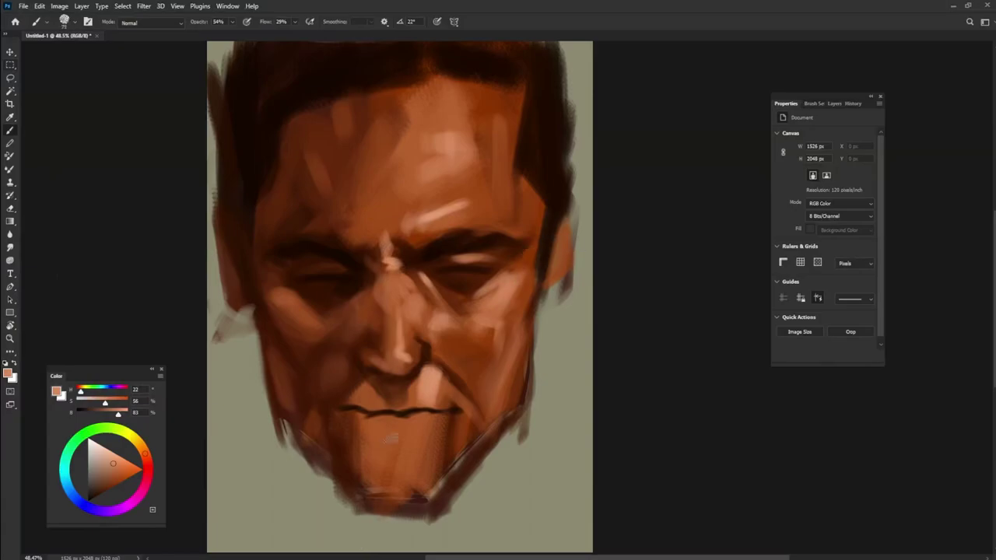
left_click_drag(429, 388, 425, 370)
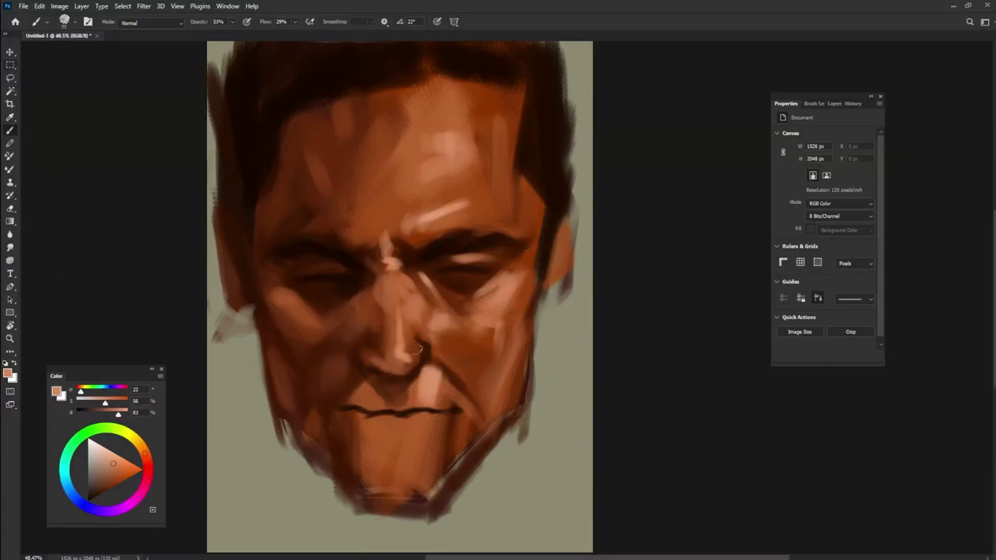
Shift the sampled brown's hue to red and paint the upper lip above the mouth line.
left_click(416, 236, "alt")
left_click_drag(144, 454, 148, 465)
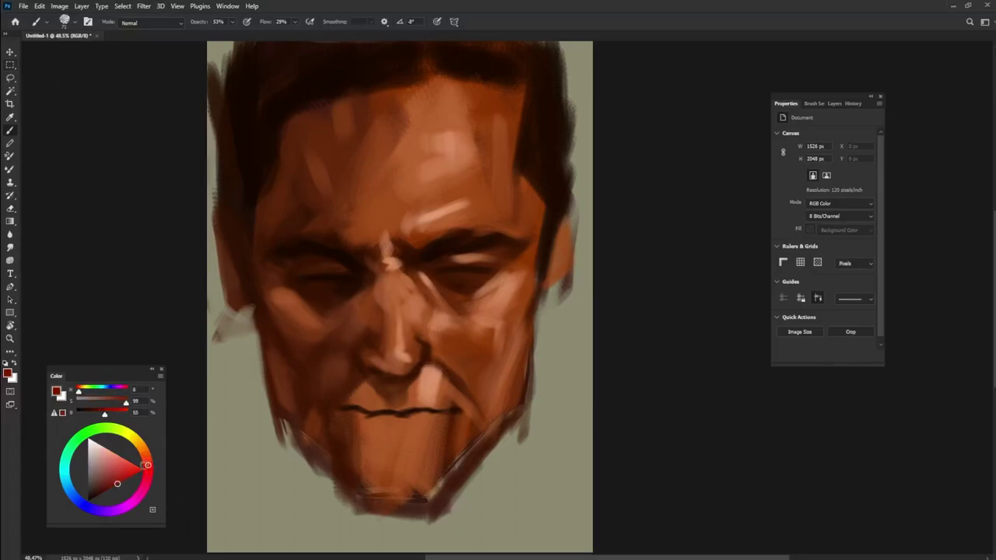
left_click_drag(346, 406, 455, 408)
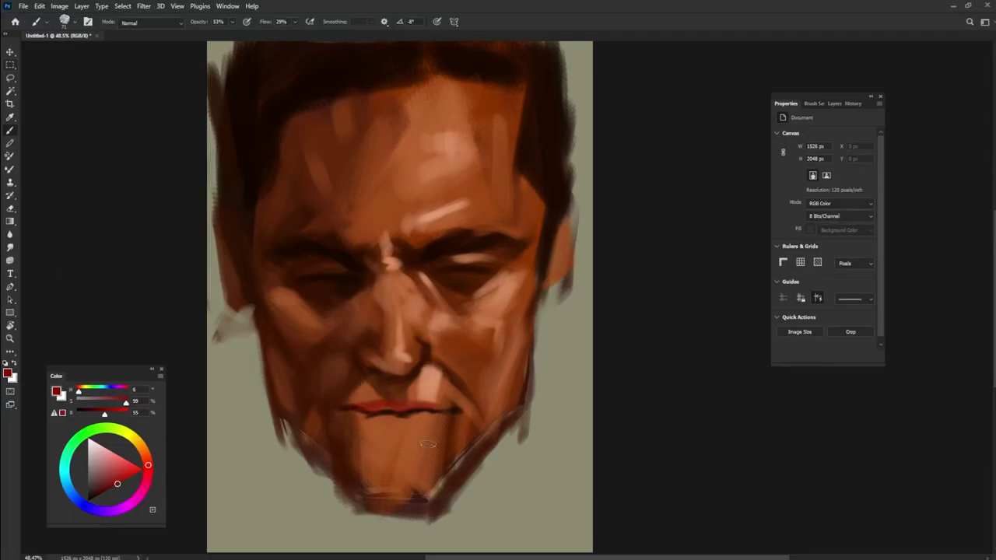
left_click(410, 236, "alt")
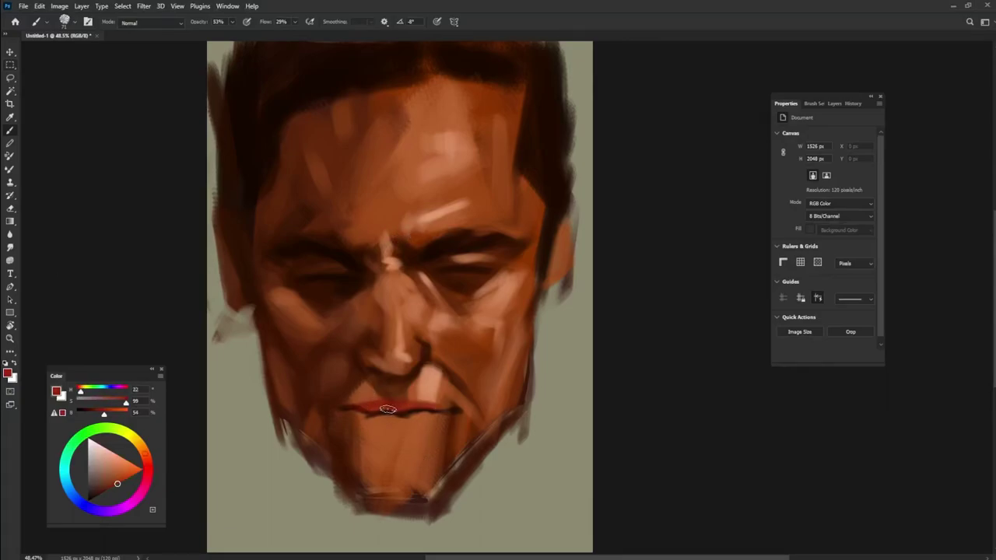
left_click_drag(371, 410, 386, 406)
Deepen the lips with a sampled dark brown shifted to dark red.
left_click(360, 412, "alt")
left_click(151, 460)
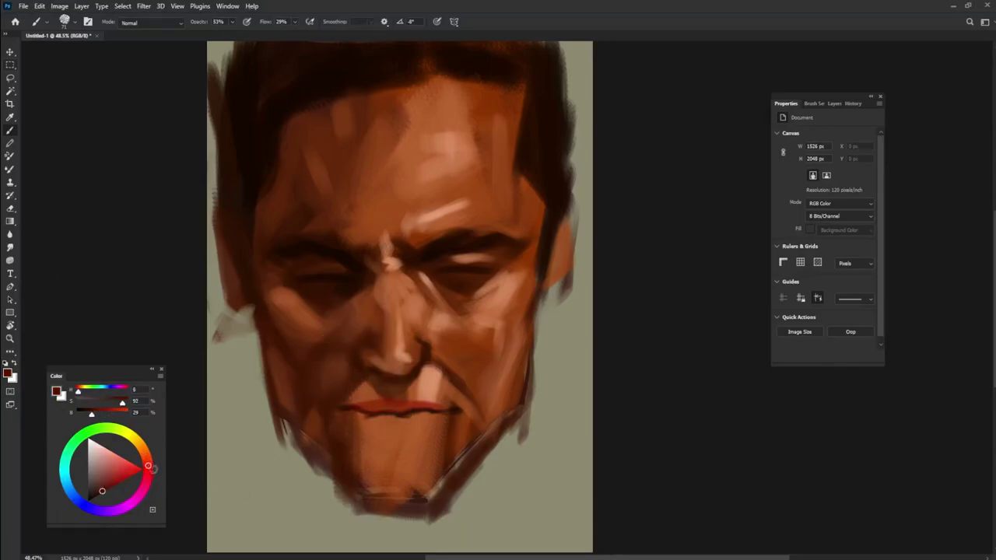
left_click_drag(370, 405, 397, 406)
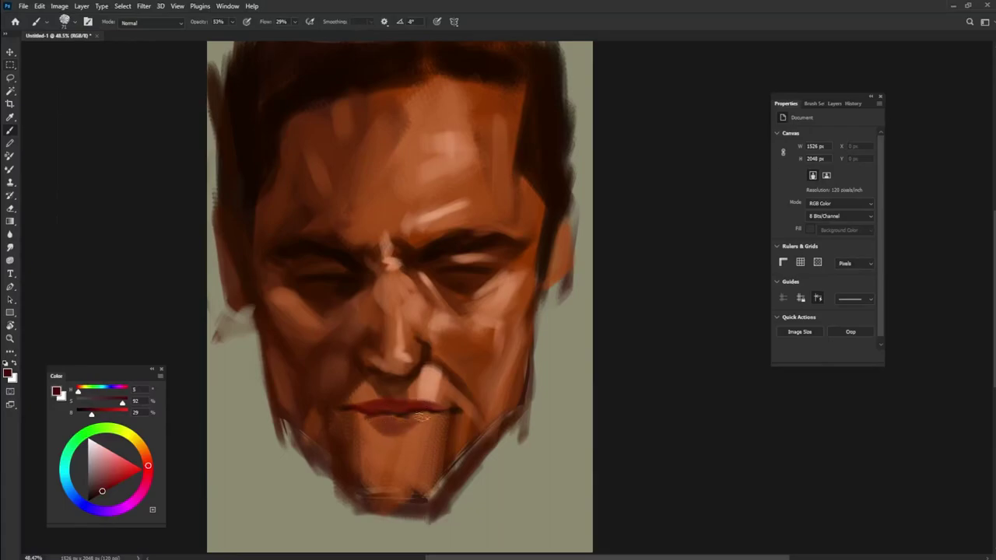
Raise the brush opacity to 100% and fill in the lower lip with dark red.
left_click(232, 23)
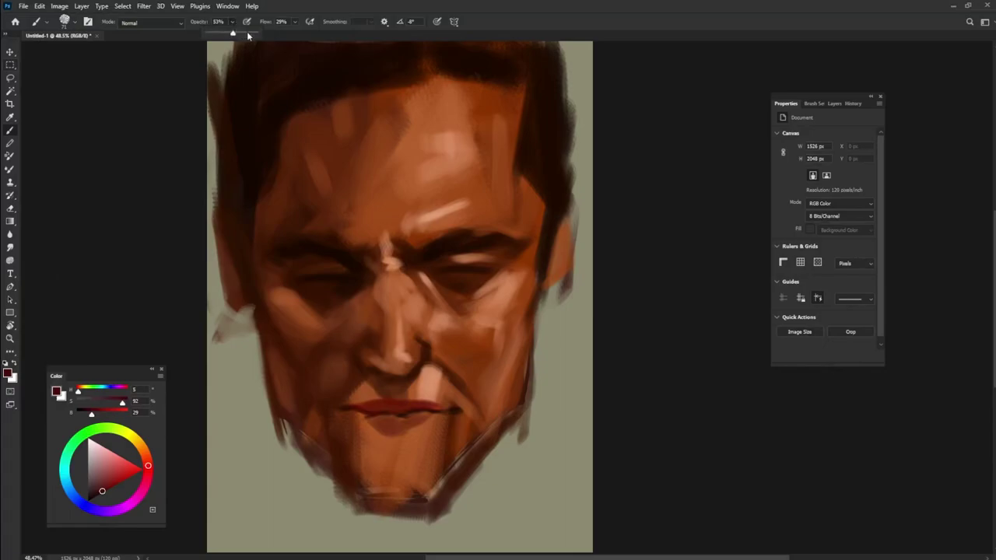
left_click_drag(251, 37, 257, 34)
mouse_move(376, 414)
left_mouse_down()
mouse_move(421, 415)
mouse_move(413, 429)
mouse_move(387, 419)
left_mouse_up()
left_click(387, 421, "alt")
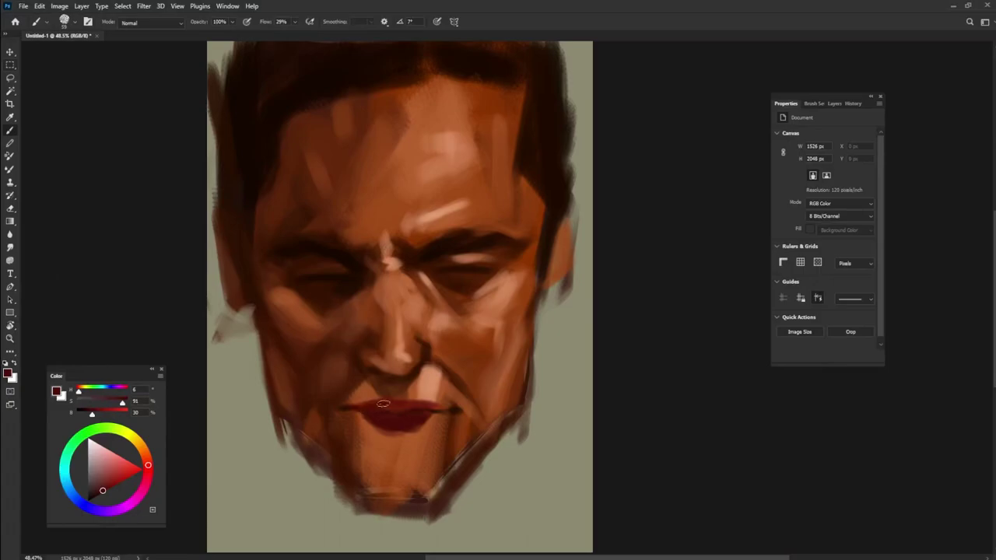
Refine the upper lip's edge with sampled brown and dark red tones.
left_click(395, 398, "alt")
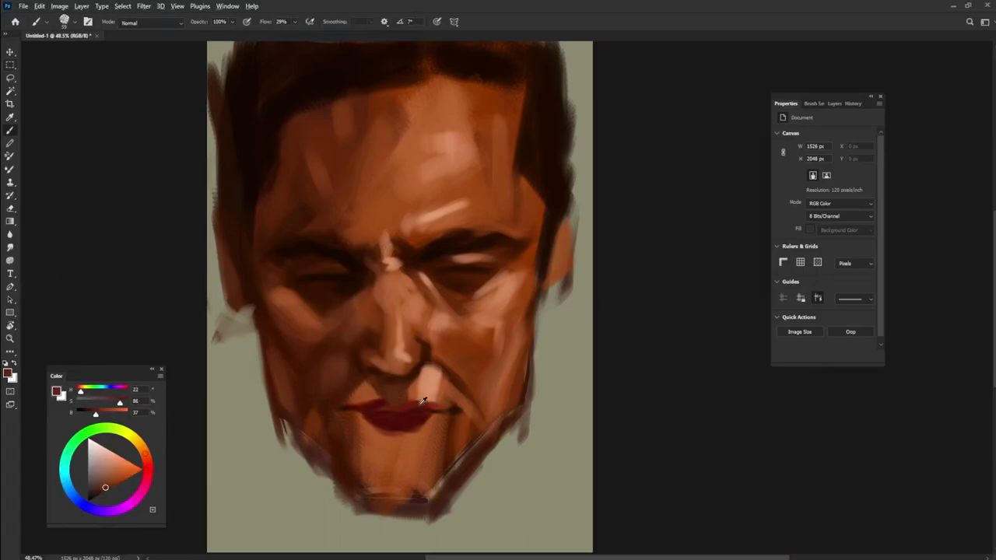
left_click(426, 403, "alt")
left_click(381, 403, "alt")
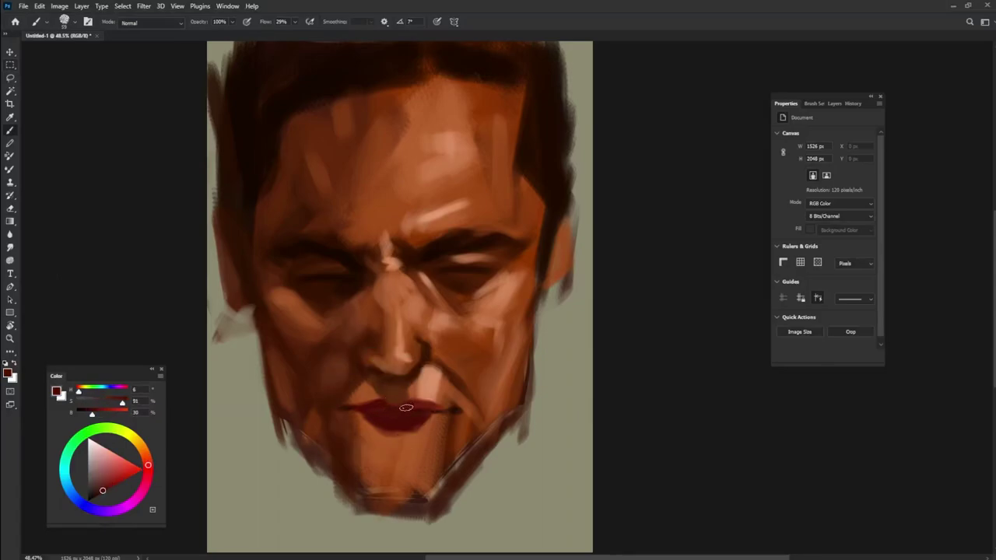
Set the brush opacity to 98% and shape the upper lip's cupid's bow with sampled dark browns.
right_click(394, 407, "alt")
key("9")
key("8")
left_click(394, 399, "alt")
left_click(410, 394, "alt")
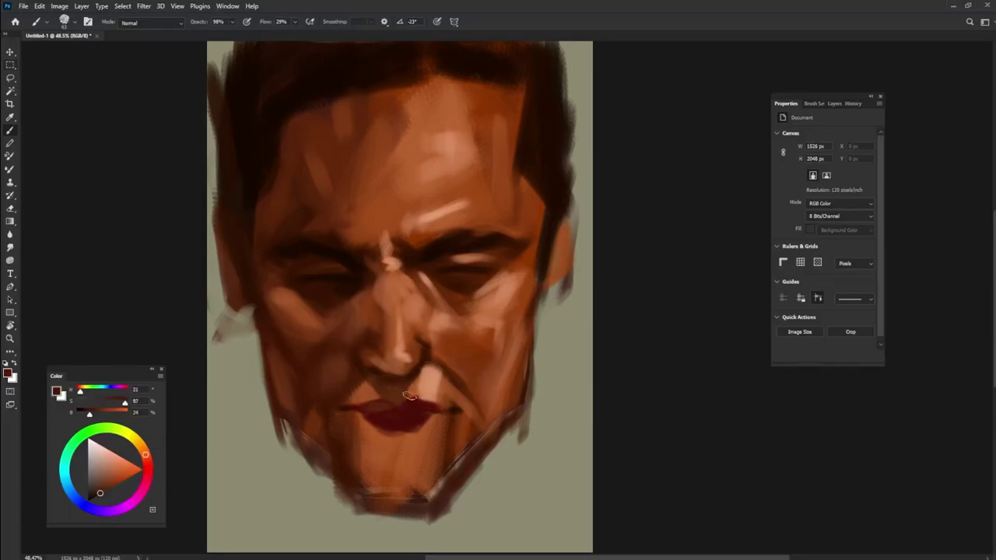
Redraw the mouth line in near-black with a smaller brush and tone down the lips with sampled brown.
left_click(391, 405, "alt")
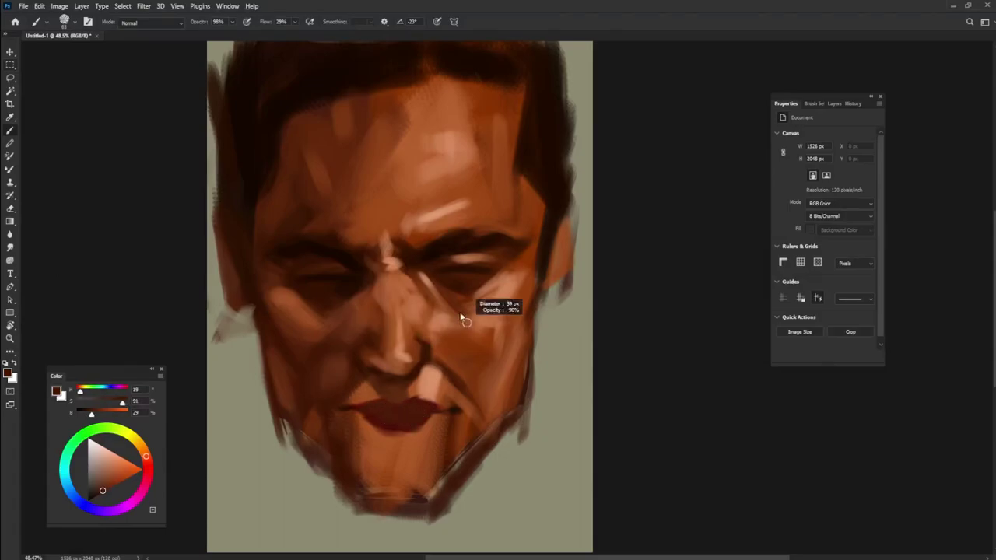
left_click(375, 411, "alt")
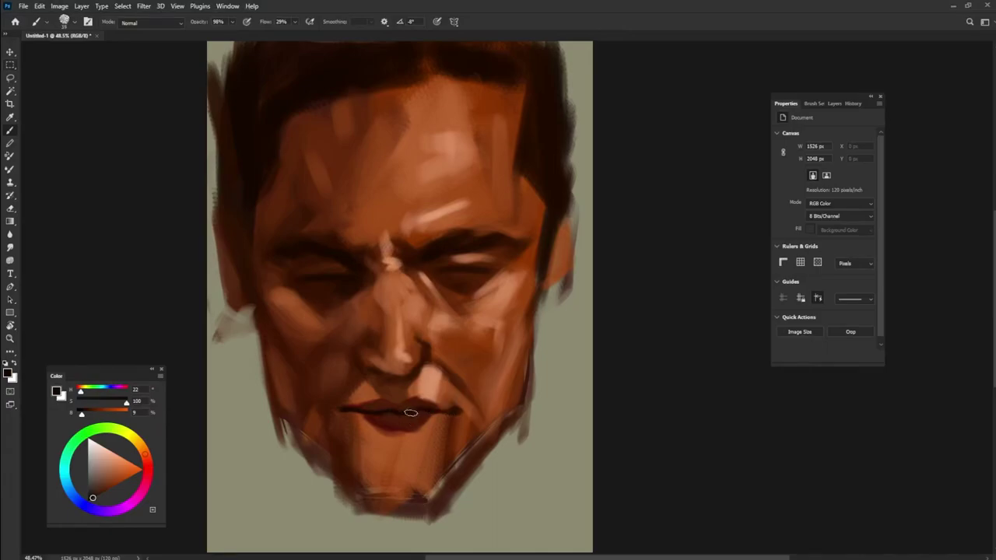
left_click(379, 382, "alt")
left_click_drag(370, 406, 395, 417)
Model the shadow-side nasolabial fold and the area beside the mouth with sampled dark and reddish browns.
left_click(379, 367, "alt")
mouse_move(377, 377)
left_mouse_down()
mouse_move(344, 397)
mouse_move(382, 399)
mouse_move(359, 403)
mouse_move(347, 380)
left_mouse_up()
left_click(354, 367, "alt")
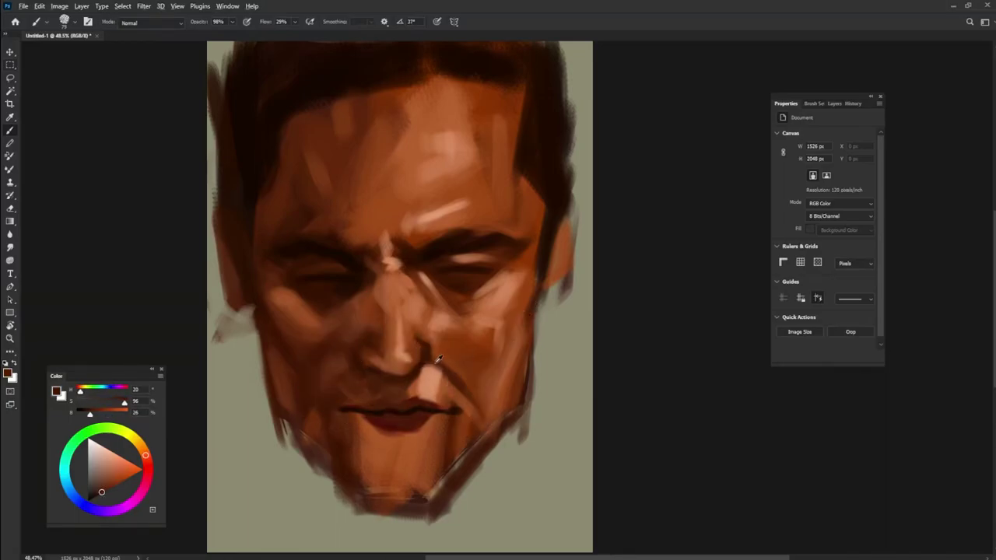
left_click(448, 387, "alt")
mouse_move(318, 394)
left_mouse_down()
mouse_move(332, 376)
mouse_move(320, 392)
left_mouse_up()
left_click(339, 361, "alt")
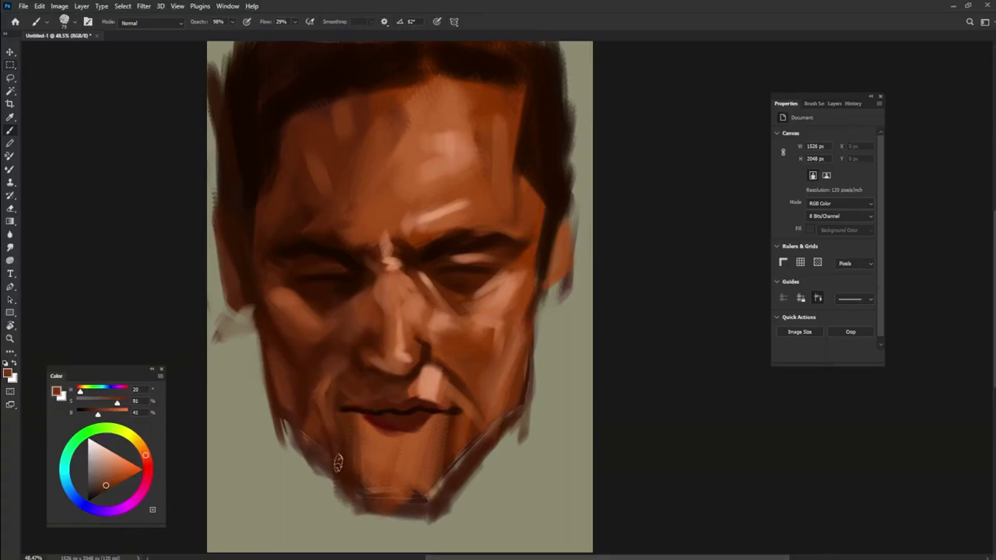
Soften the lit-side nasolabial fold with sampled brown using a rotated brush tip.
left_click_drag(472, 393, 465, 383)
key("shift+Left")
key("shift+Left")
key("shift+Left")
left_click(458, 379, "alt")
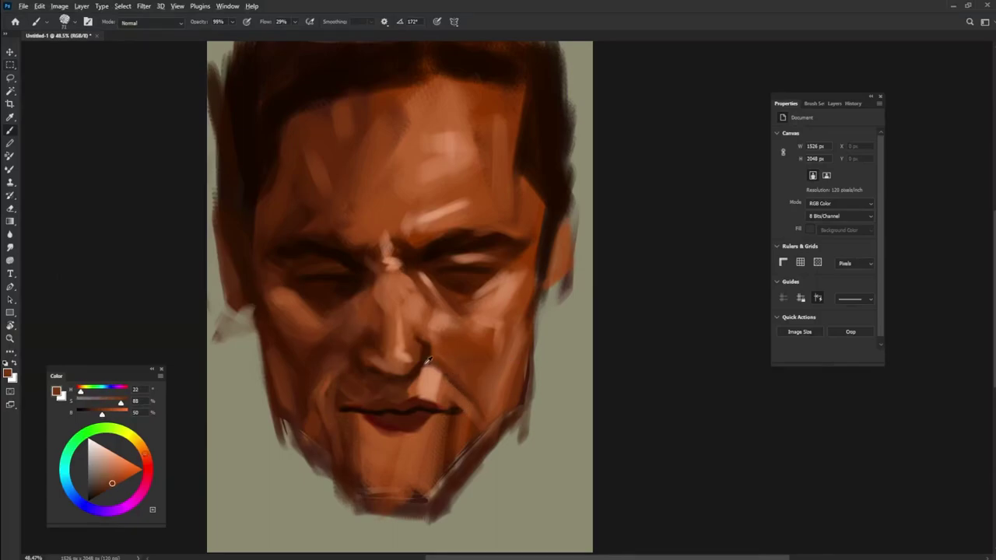
Shape the lit area between the nostril and the mouth corner with sampled orange and peach strokes.
left_click(427, 360, "alt")
left_click(445, 376, "alt")
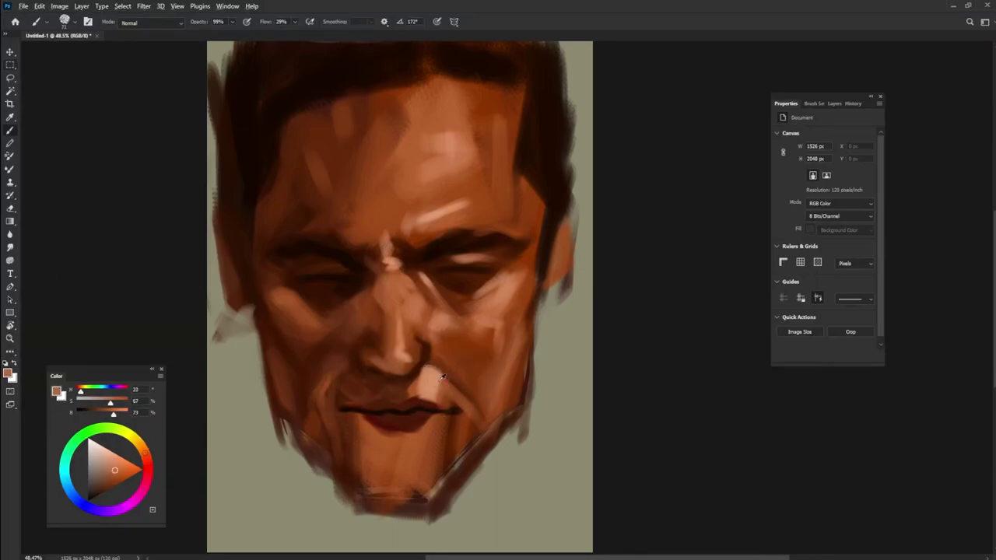
mouse_move(442, 387)
left_mouse_down()
mouse_move(483, 438)
mouse_move(463, 374)
mouse_move(413, 449)
mouse_move(432, 382)
mouse_move(440, 410)
left_mouse_up()
left_click(423, 382, "alt")
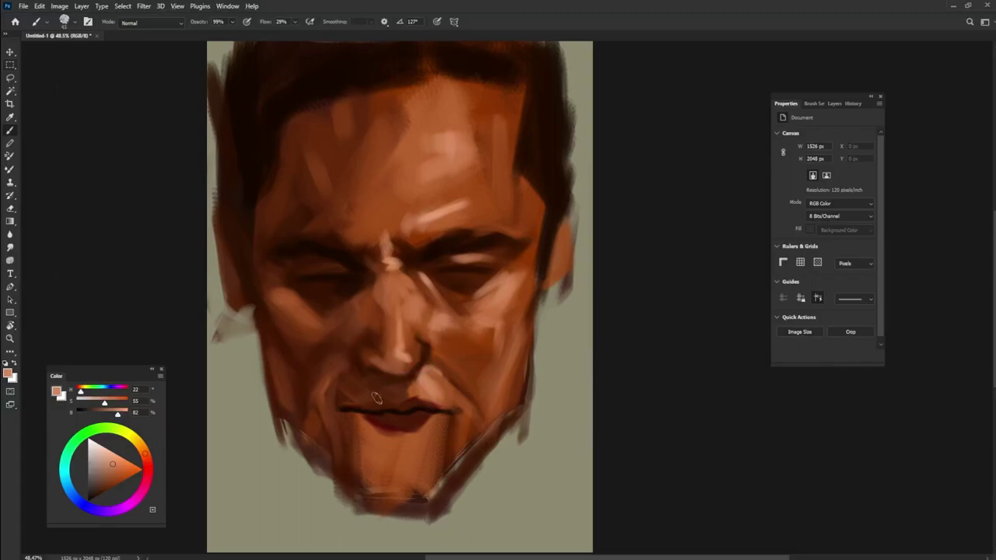
Add a peach highlight at the base of the philtrum and blend the upper-lip area with sampled reddish browns.
left_click_drag(388, 394, 398, 398)
left_click(398, 387, "alt")
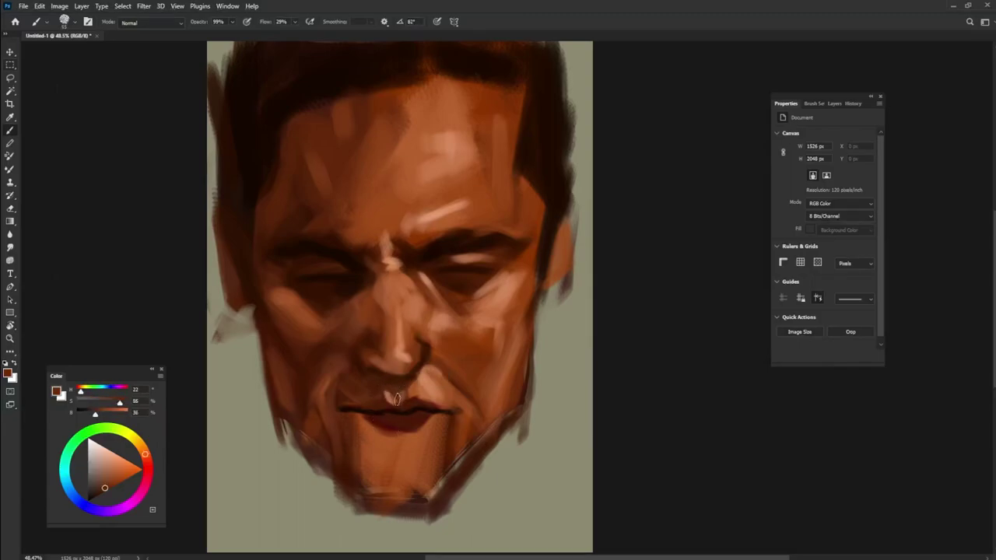
left_click(379, 398, "alt")
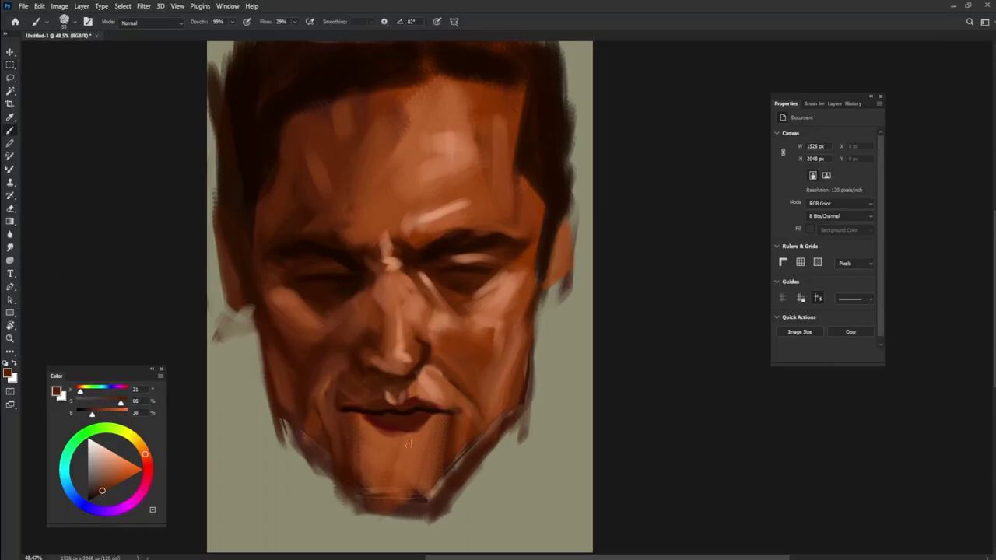
left_click(372, 392, "alt")
mouse_move(373, 386)
left_mouse_down()
mouse_move(349, 400)
mouse_move(368, 396)
left_mouse_up()
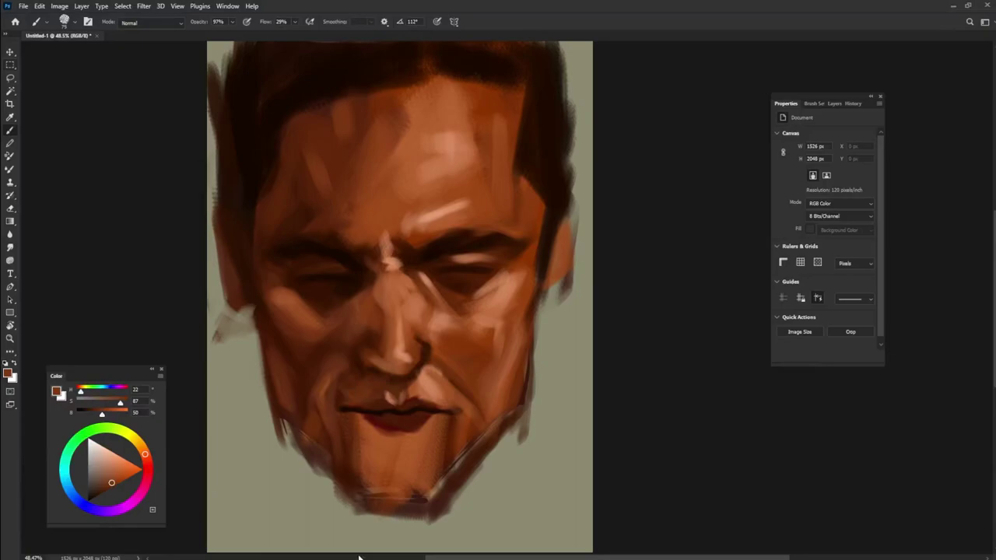
Tint the moustache area and the patch beneath the lower lip with dark olive, hue 56, saturation 77, brightness 28.
left_click(130, 435)
left_click(105, 491)
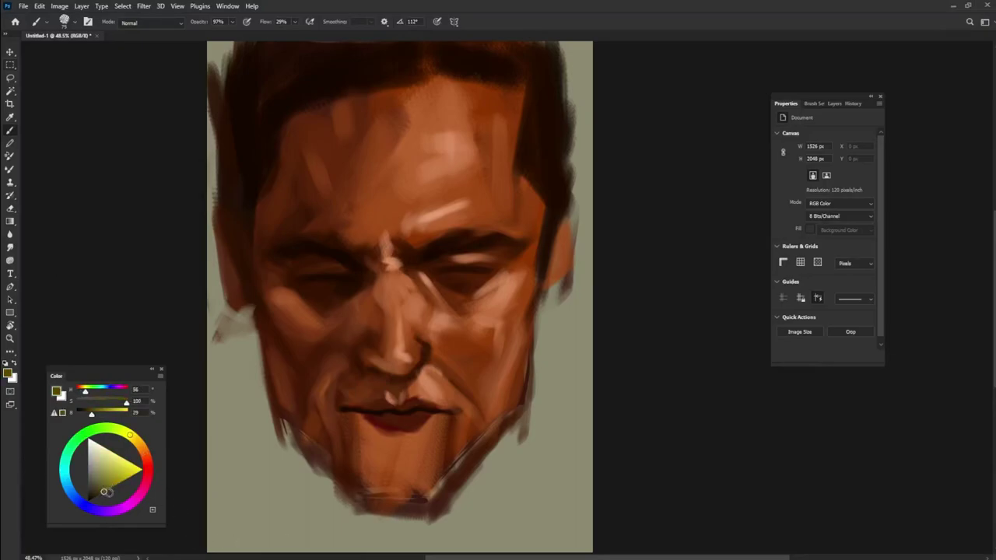
left_click_drag(103, 492, 100, 489)
left_click_drag(379, 383, 348, 405)
left_click_drag(407, 387, 457, 395)
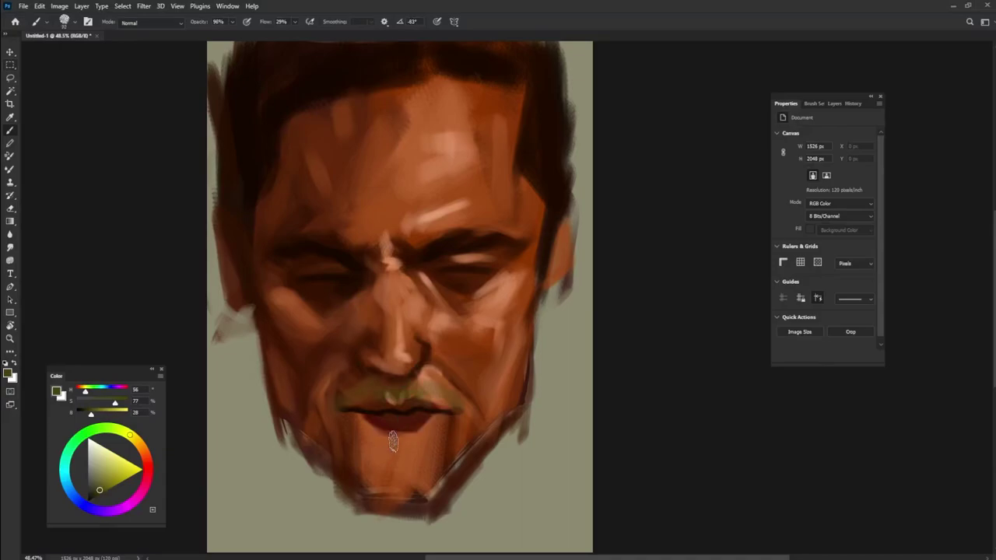
mouse_move(389, 437)
left_mouse_down()
mouse_move(412, 440)
mouse_move(395, 443)
left_mouse_up()
Refine the lit-side nostril edge with sampled dark browns and lighten the skin below it with sampled peach.
left_click_drag(440, 354, 427, 354)
left_click(426, 351, "alt")
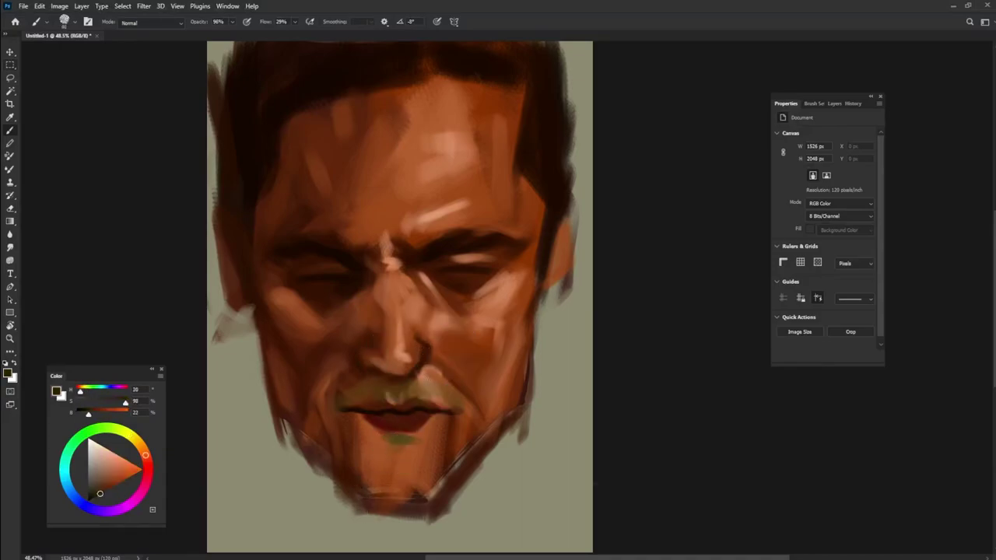
left_click(420, 350, "alt")
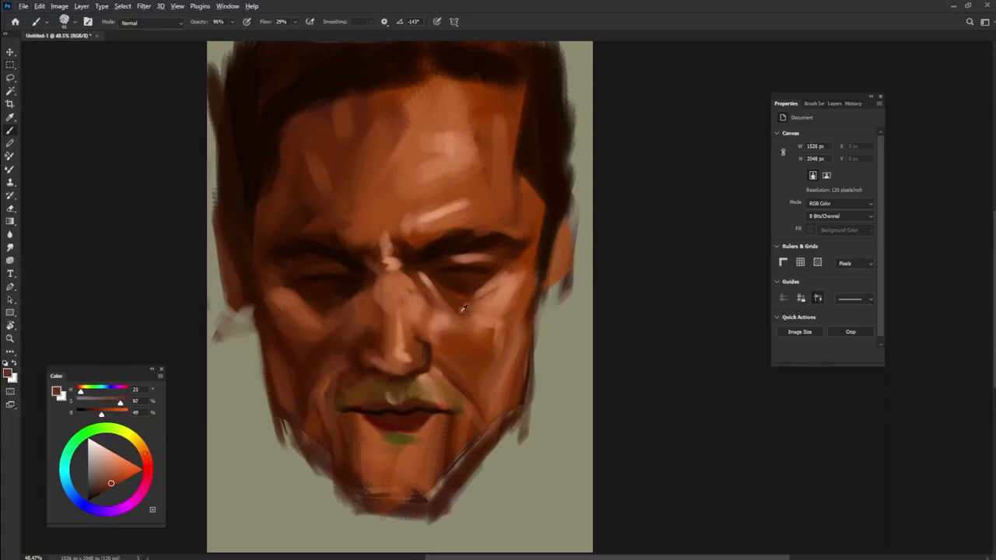
key("9")
key("1")
left_click(421, 380, "alt")
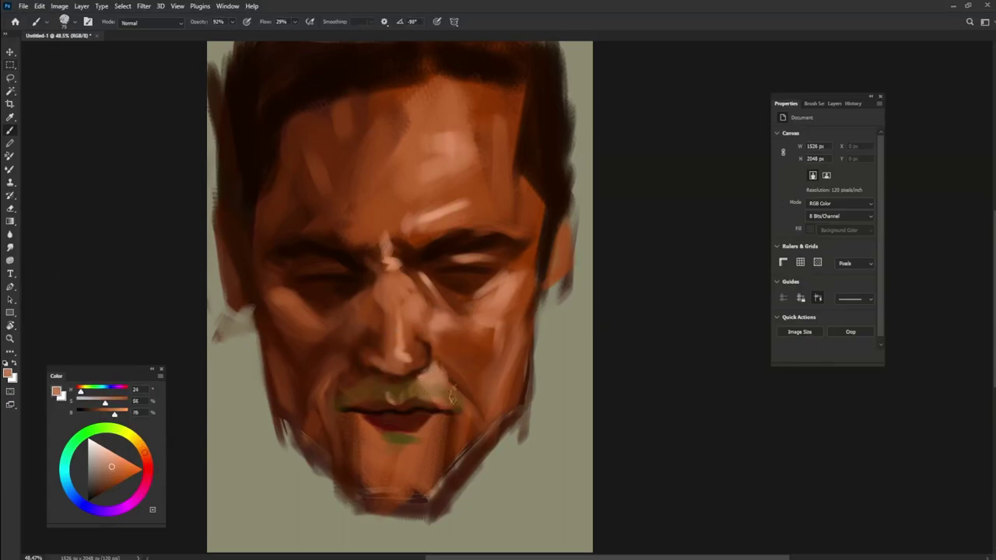
Resize the brush and repaint the upper lip with sampled reddish brown.
right_click(416, 429, "alt")
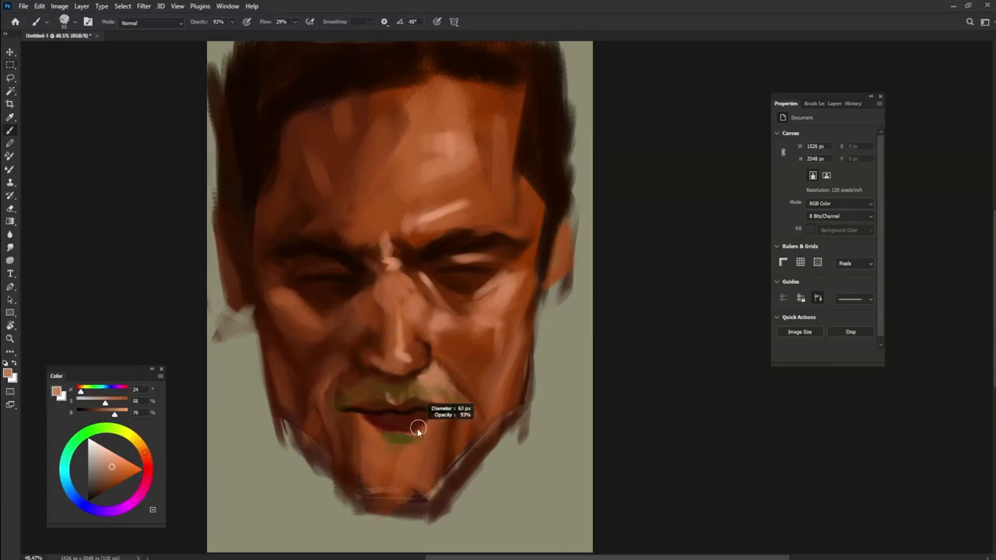
right_click(405, 410, "alt")
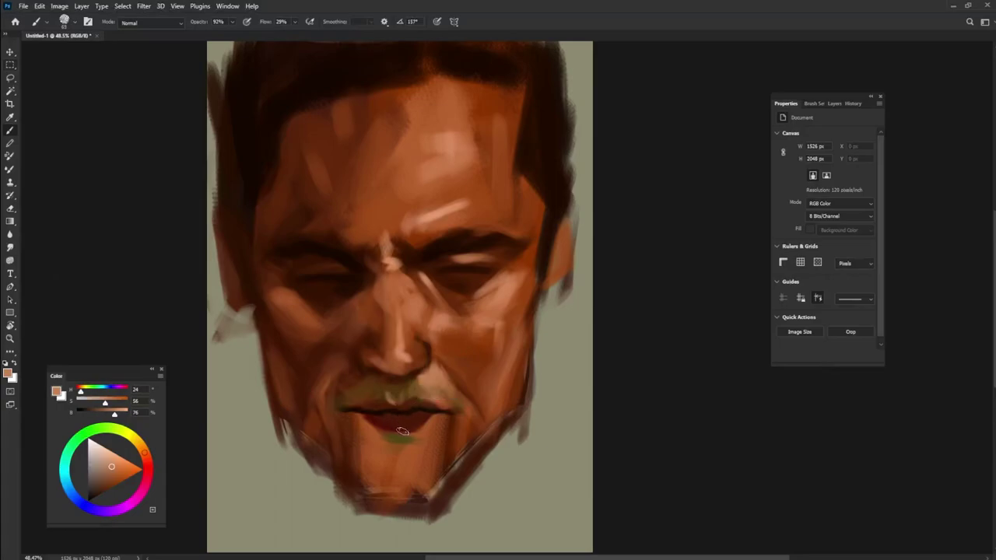
left_click(457, 289, "alt")
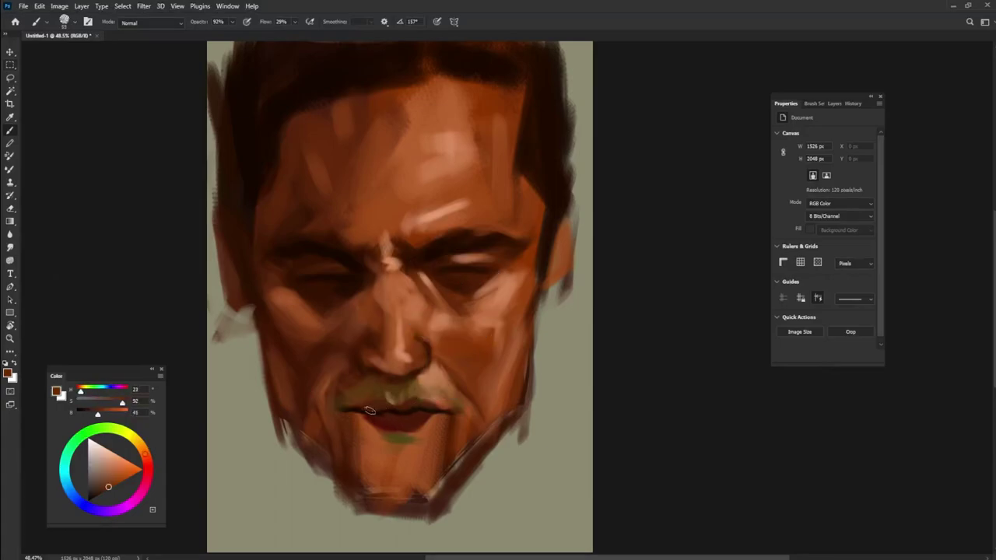
mouse_move(382, 406)
left_mouse_down()
mouse_move(431, 412)
mouse_move(394, 417)
mouse_move(405, 426)
mouse_move(424, 412)
left_mouse_up()
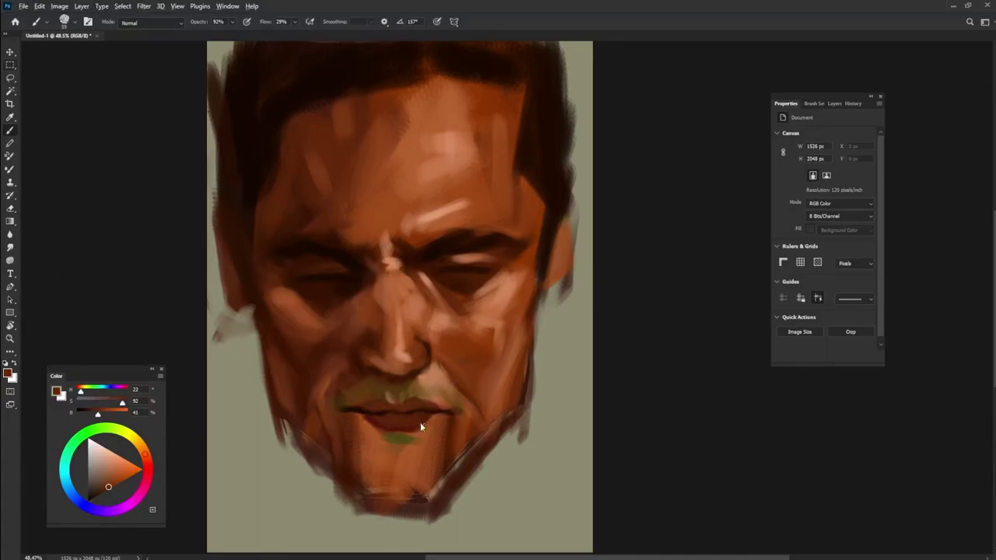
Define the lit-side edge of the lower lip with sampled peach using a resized brush.
left_click(440, 392, "alt")
key("[")
key("[")
key("[")
key("[")
left_click_drag(447, 416, 413, 433)
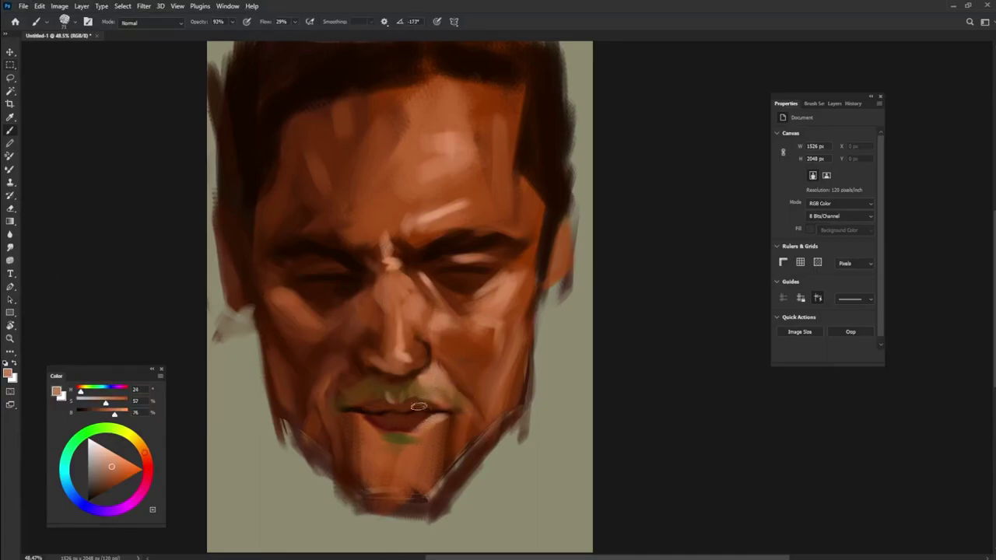
Refine the upper lip and the shadow beneath the nose with sampled skin tones and near-black.
left_click(383, 374, "alt")
left_click(403, 386, "alt")
left_click(355, 270, "alt")
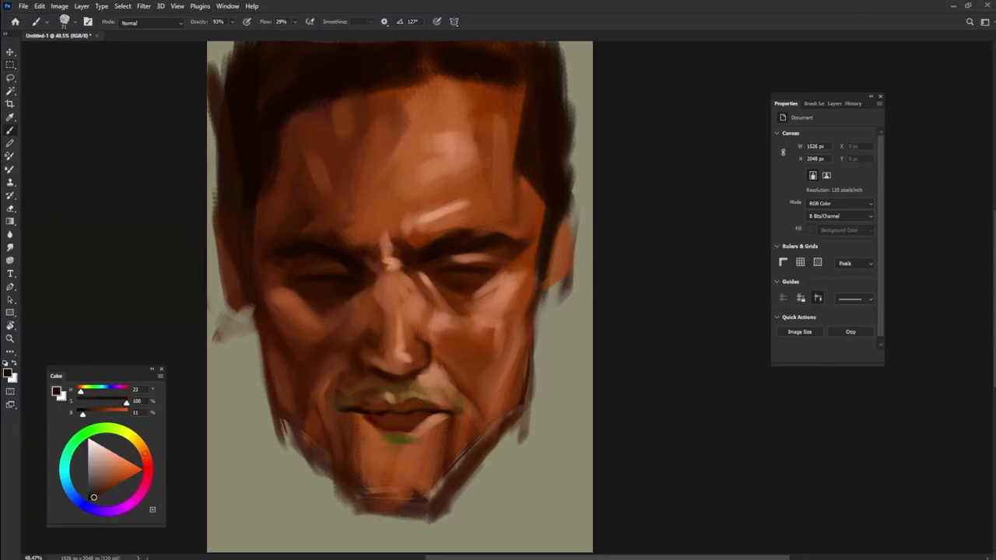
right_click(407, 432, "alt")
Deepen the shadow-side nostril and nasolabial fold with sampled dark and reddish browns.
left_click(466, 418, "alt")
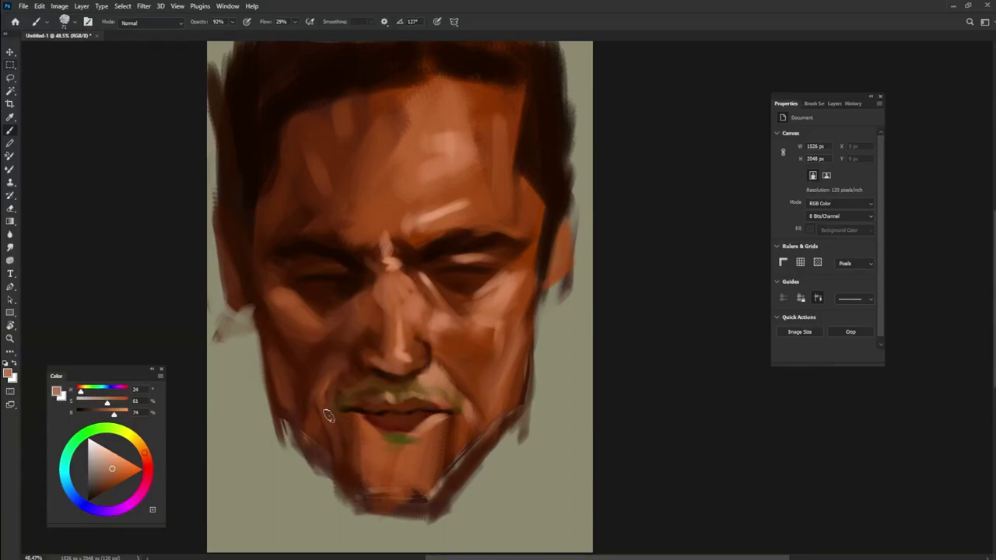
left_click(348, 381, "alt")
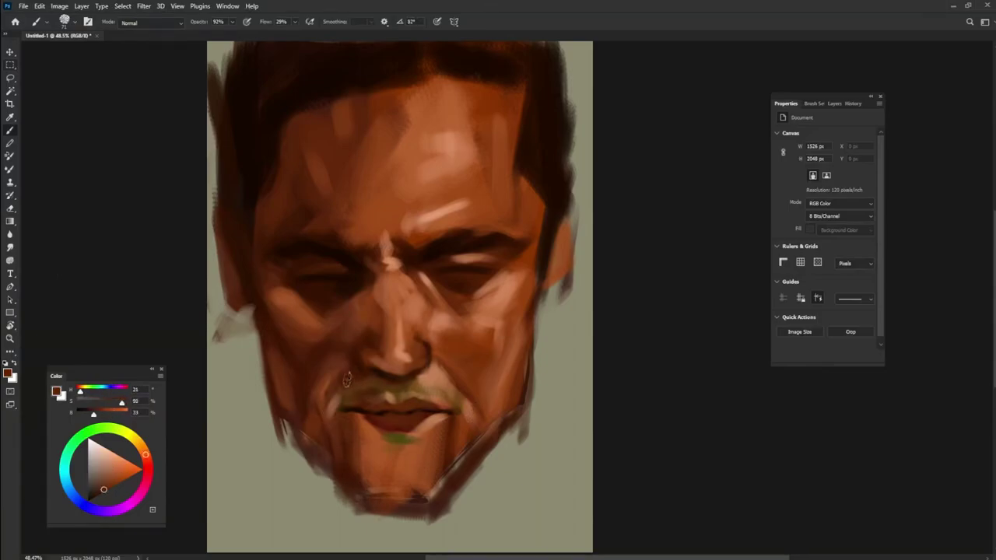
left_click(436, 247, "alt")
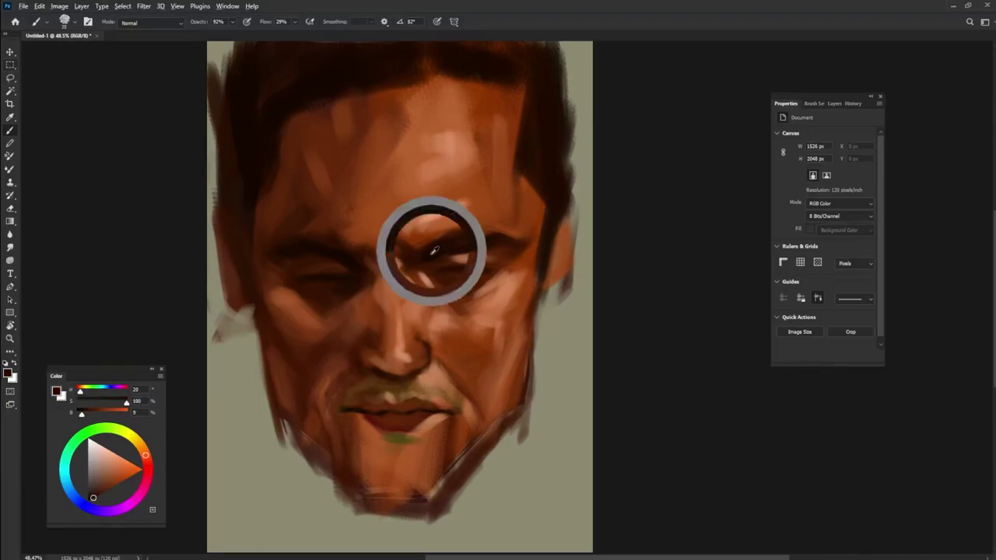
left_click(356, 368, "alt")
left_click_drag(463, 367, 469, 368)
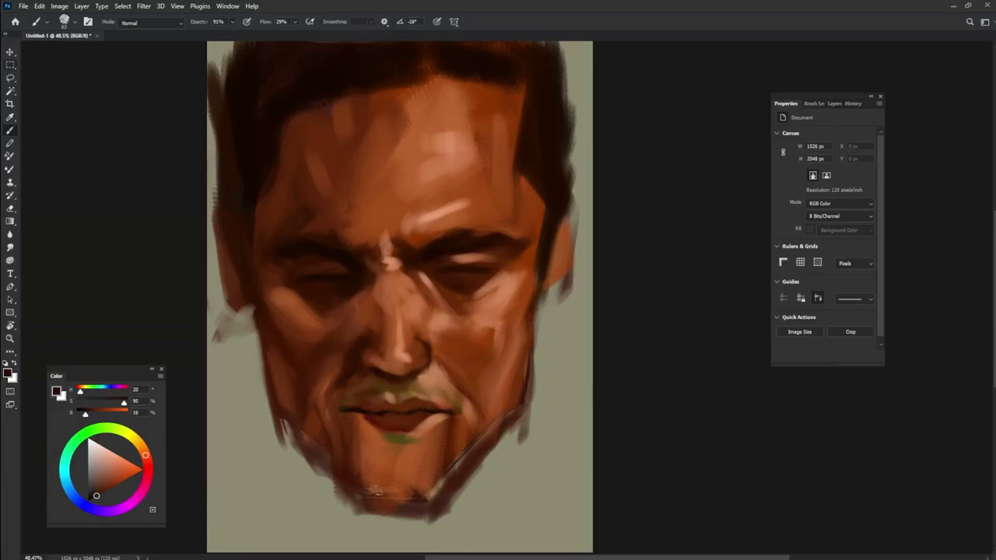
left_click(356, 366, "alt")
Model the shadow-side cheek with sampled brown and brighten its cheekbone with sampled peach.
left_click(340, 365, "alt")
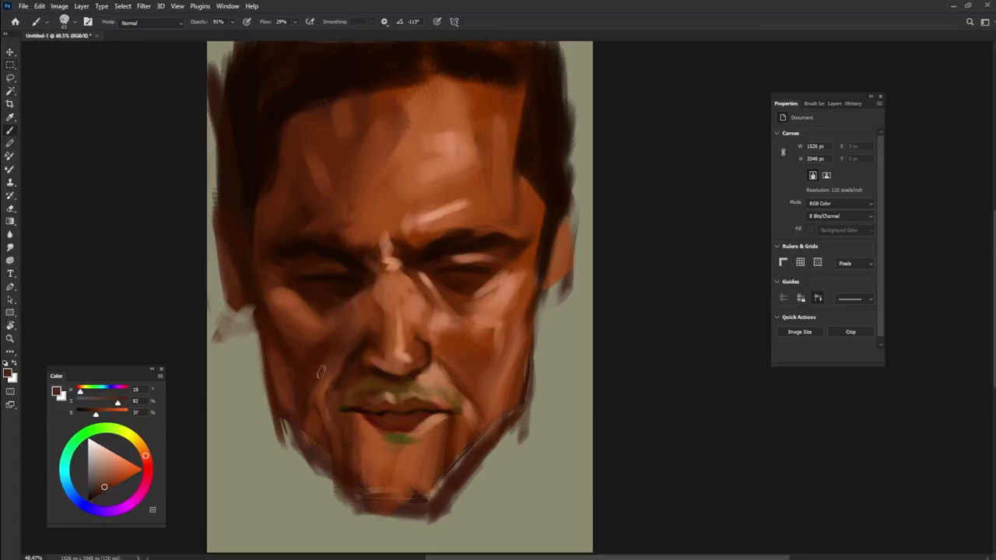
left_click(421, 319, "alt")
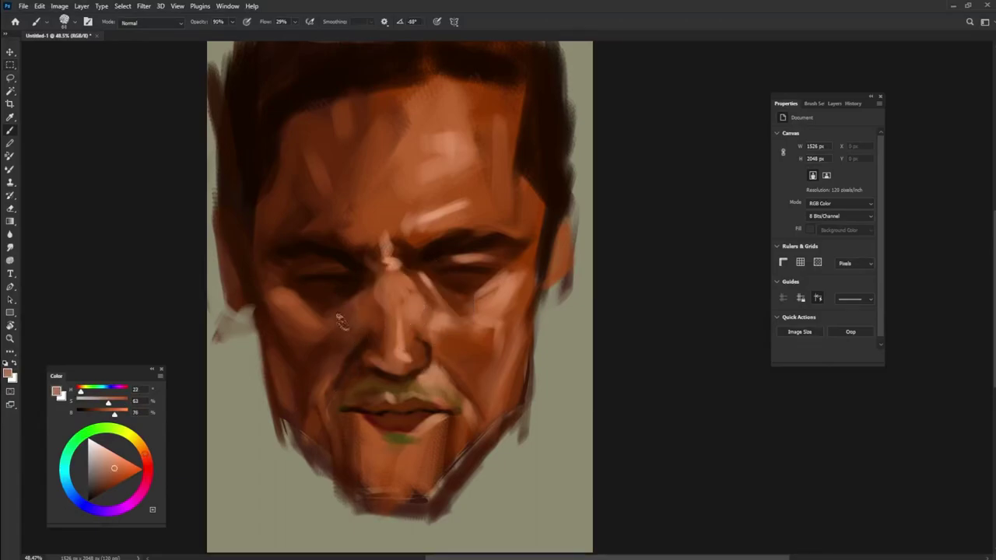
left_click_drag(286, 307, 309, 322)
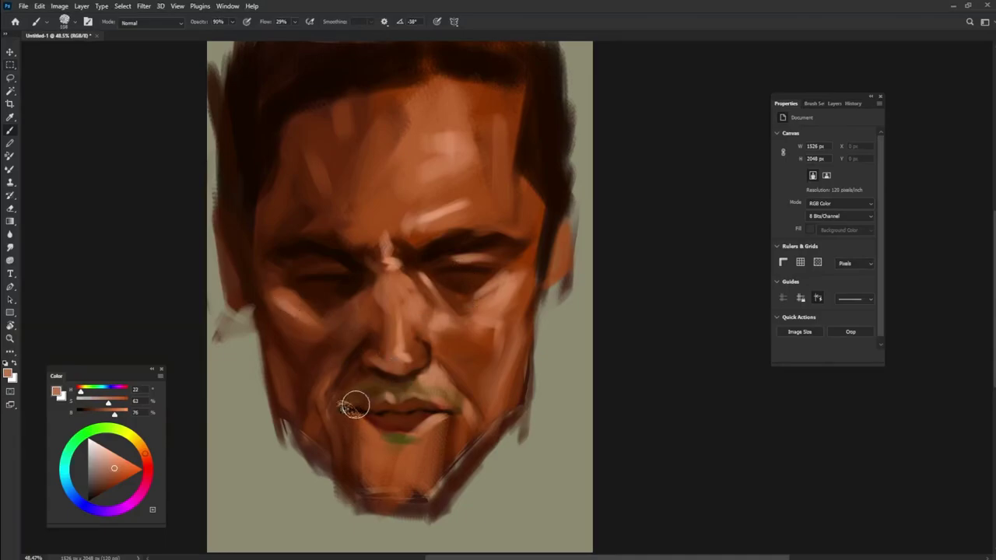
Clean up the shadow-side jaw edge with sampled brown skin tones and the sampled olive background color.
left_click(317, 420, "alt")
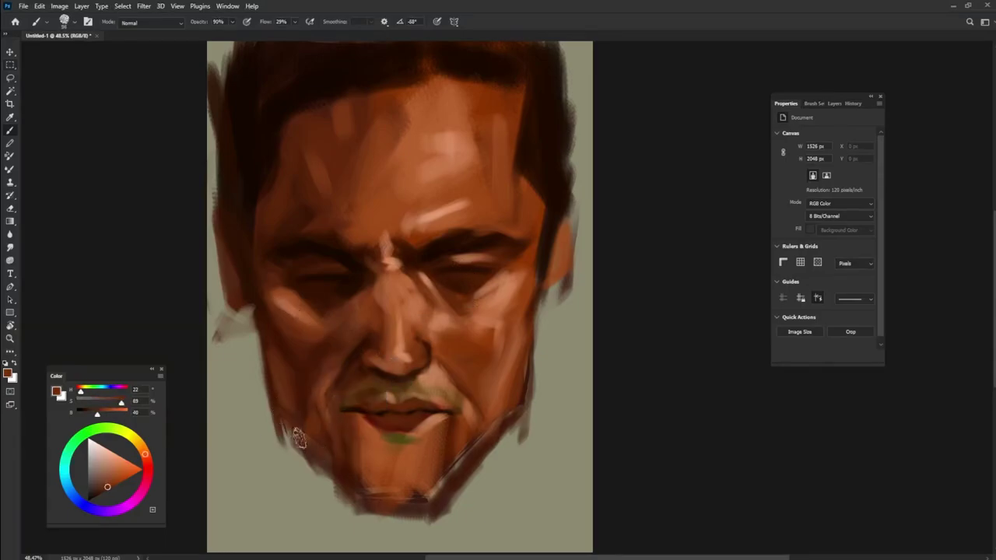
left_click(302, 406, "alt")
left_click_drag(281, 409, 330, 474)
left_click(291, 460, "alt")
mouse_move(276, 422)
left_mouse_down()
mouse_move(333, 491)
mouse_move(355, 493)
left_mouse_up()
Darken the upper chin plane with sampled brown using a larger brush.
left_click(383, 487, "alt")
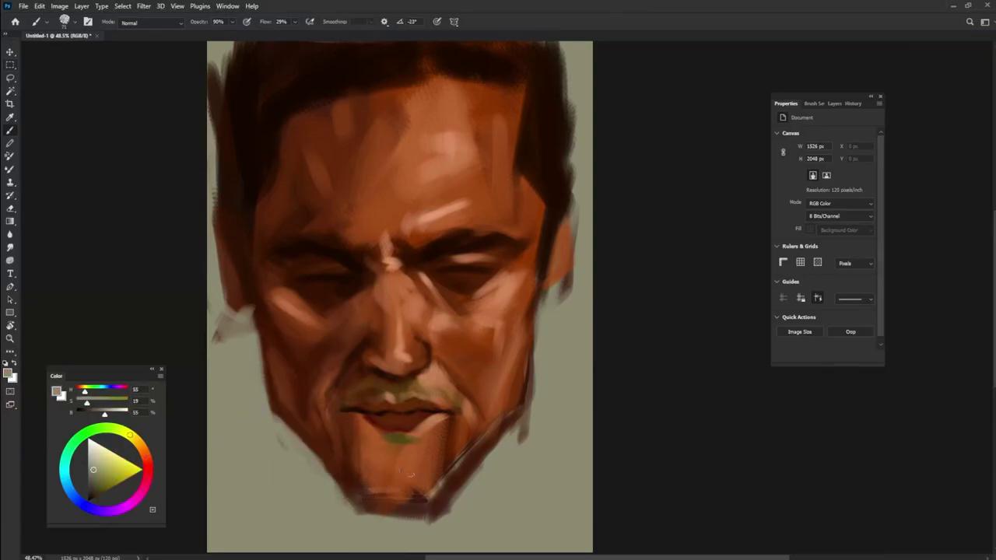
left_click(370, 494, "alt")
mouse_move(370, 456)
left_mouse_down()
mouse_move(434, 455)
mouse_move(409, 451)
mouse_move(451, 352)
mouse_move(385, 452)
mouse_move(396, 460)
mouse_move(376, 464)
mouse_move(379, 484)
mouse_move(428, 460)
left_mouse_up()
left_click(448, 356, "alt")
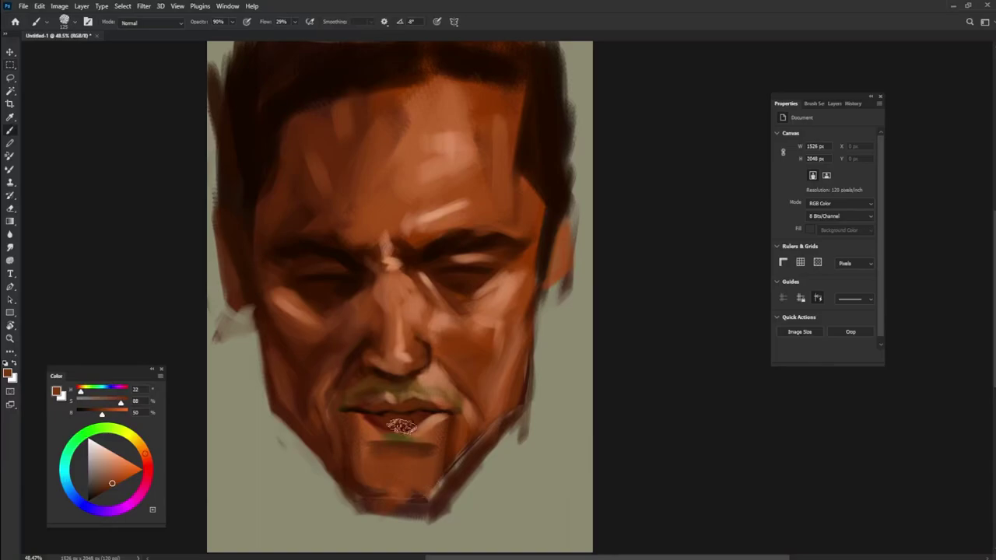
Blend the skin around both lower-lip corners with sampled browns and peach.
left_click(426, 430, "alt")
left_click(354, 426, "alt")
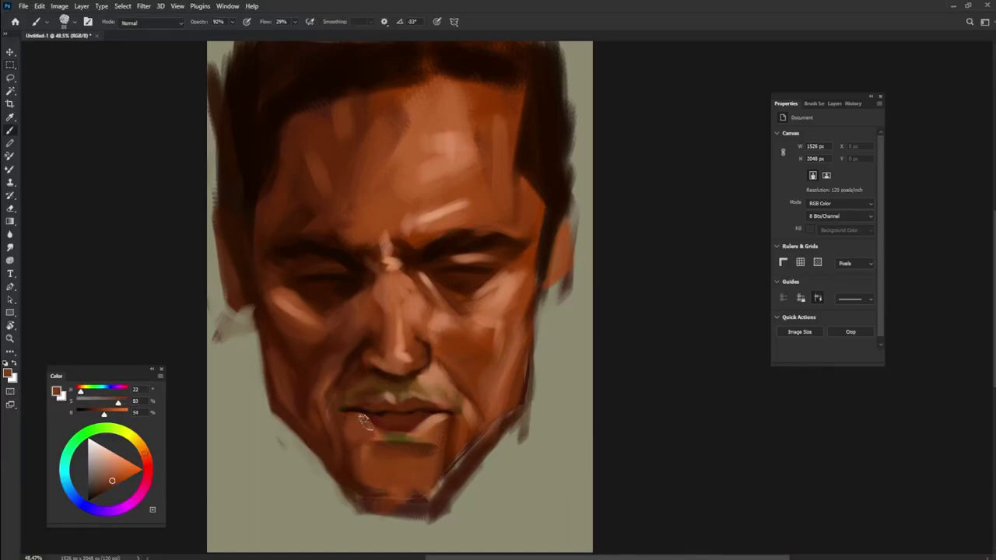
left_click(435, 411, "alt")
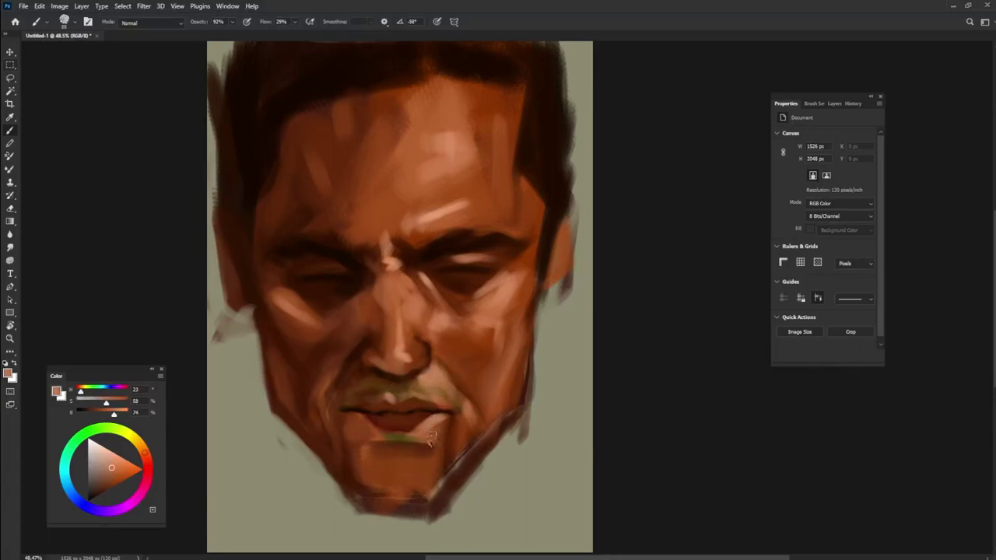
left_click(455, 432, "alt")
left_click(455, 412, "alt")
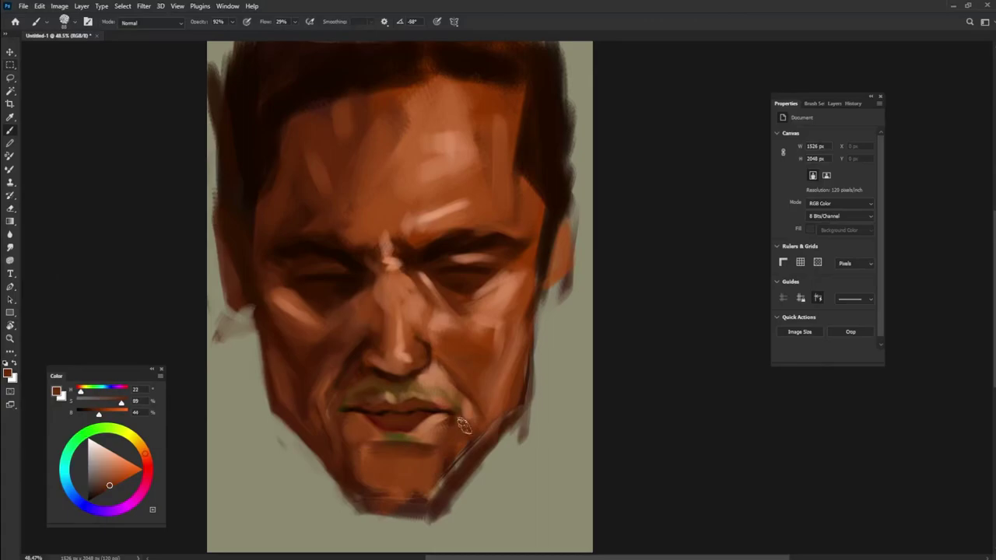
Shape the lit-side mouth corner and the skin below the lower lip with sampled light and dark skin tones.
left_click_drag(451, 426, 431, 440)
left_click(473, 371, "alt")
left_click(439, 432, "alt")
mouse_move(451, 423)
left_mouse_down()
mouse_move(475, 444)
mouse_move(458, 459)
mouse_move(449, 442)
mouse_move(465, 416)
mouse_move(397, 501)
mouse_move(424, 418)
mouse_move(360, 414)
left_mouse_up()
right_click(445, 444, "alt")
left_click(459, 420, "alt")
left_click(417, 412, "alt")
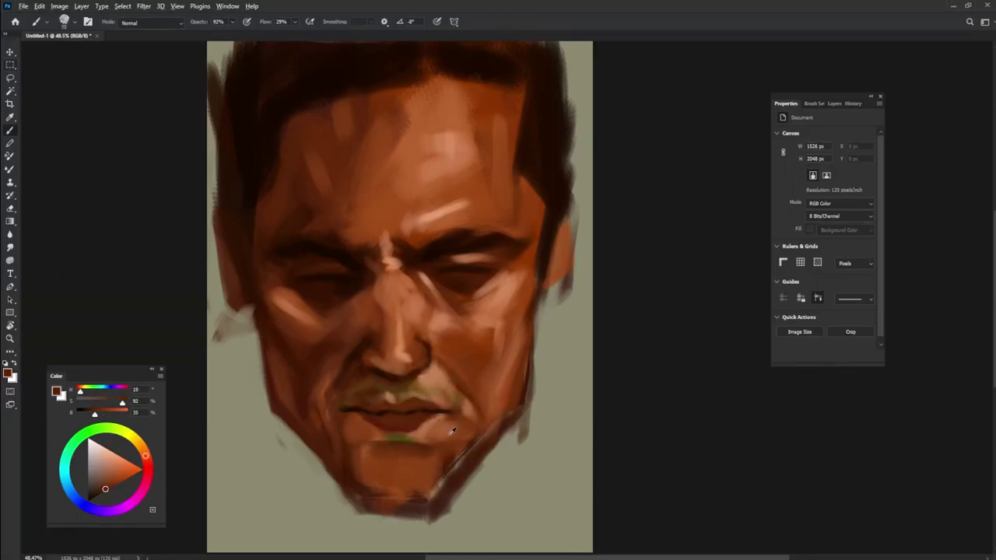
Lighten the lower lip with an adjusted reddish-brown tone.
left_click(399, 430, "alt")
left_click(112, 480)
left_click_drag(419, 428, 422, 433)
Redefine the mouth line with sampled dark red-brown and touch up the skin above the upper lip with sampled peach.
left_click(433, 265, "alt")
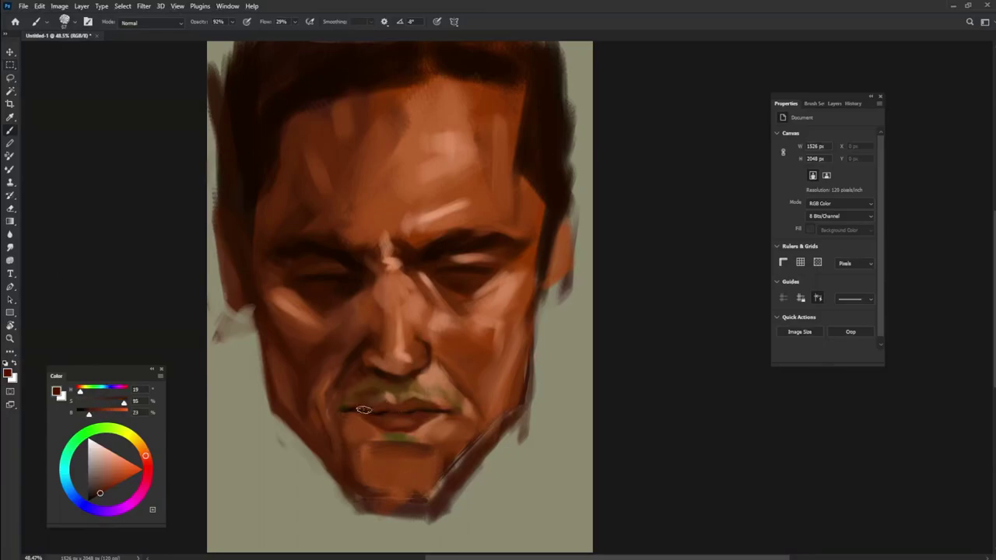
left_click_drag(379, 407, 402, 410)
left_click(442, 320, "alt")
left_click_drag(381, 389, 364, 391)
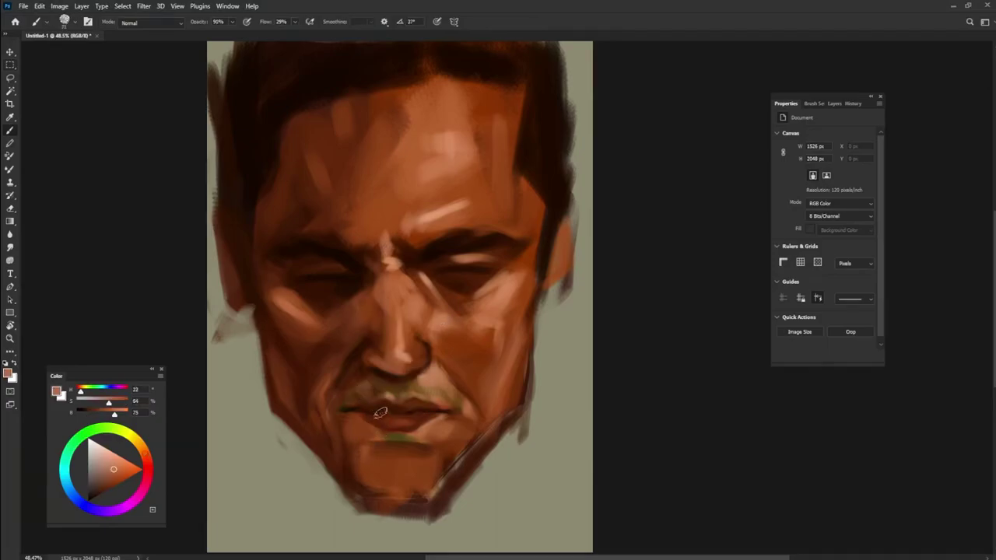
Deepen the shadow-side mouth corner and the surrounding skin with sampled browns.
left_click(368, 382, "alt")
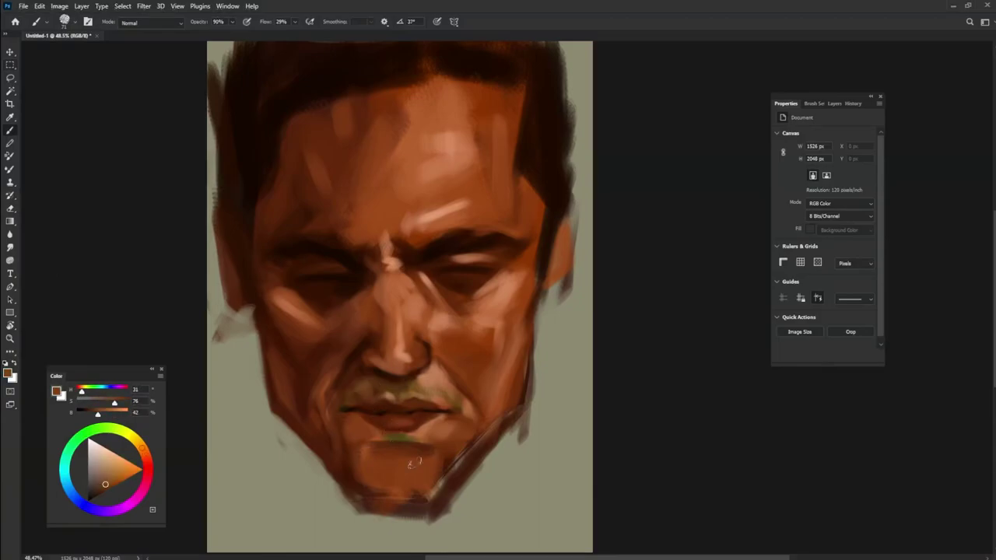
left_click(346, 434, "alt")
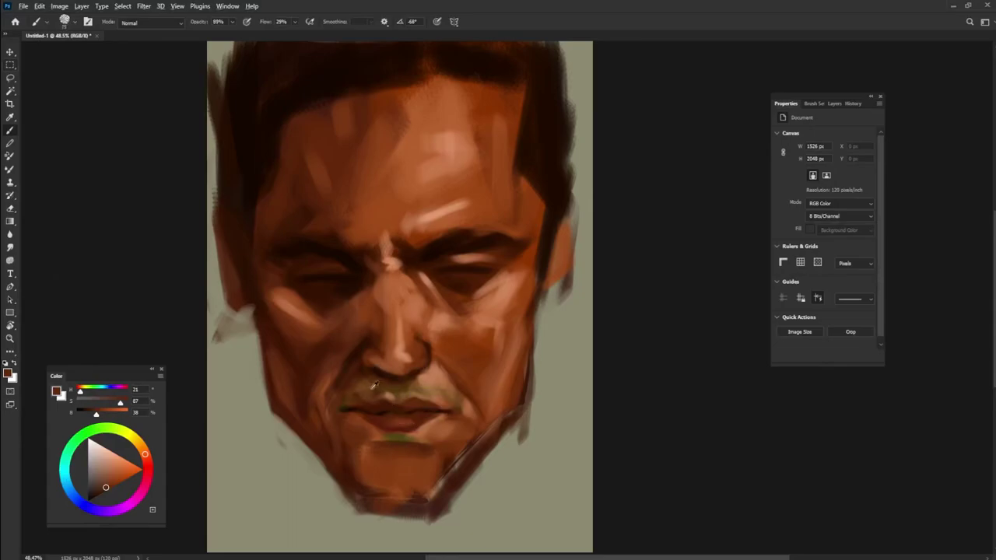
left_click(411, 238, "alt")
left_click(354, 458, "alt")
left_click(355, 436, "alt")
Darken the crease between the lower lip and chin with sampled dark reddish browns.
mouse_move(452, 439)
left_mouse_down()
mouse_move(458, 460)
mouse_move(461, 435)
left_mouse_up()
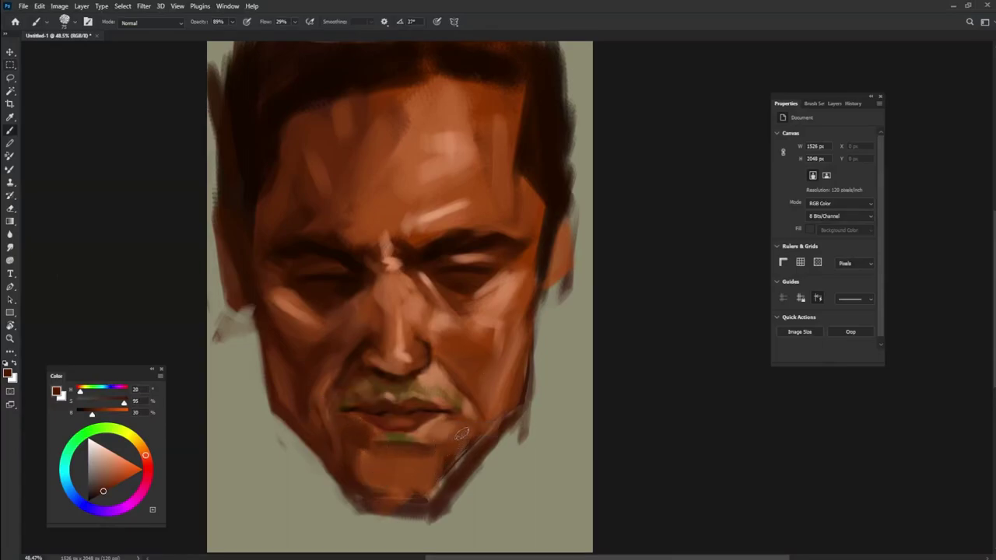
mouse_move(357, 443)
left_mouse_down()
mouse_move(378, 449)
mouse_move(483, 424)
left_mouse_up()
left_click(454, 439, "alt")
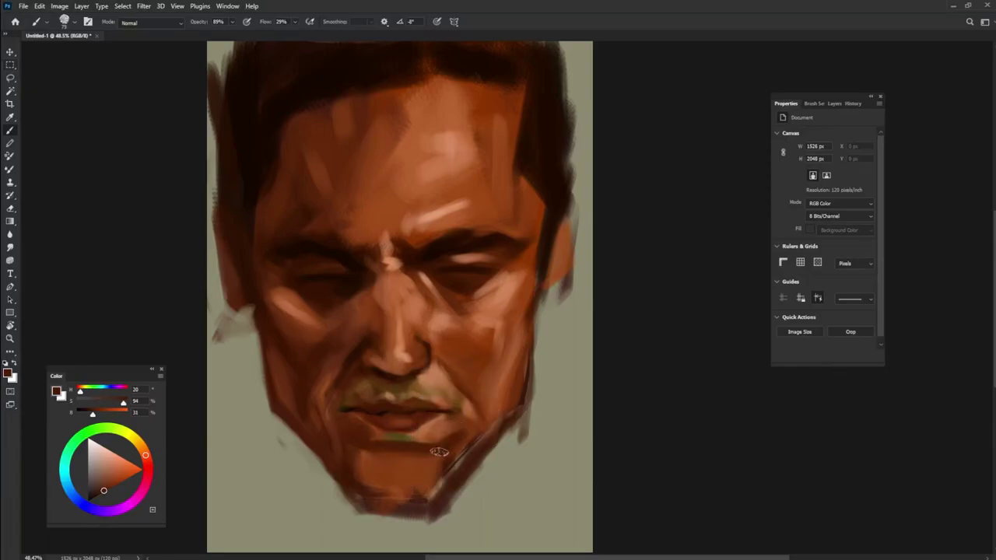
Soften the skin below the lower lip with a sampled tone and add a light highlight to the chin.
left_click(372, 432, "alt")
left_click_drag(351, 431, 364, 433)
left_click_drag(432, 447, 437, 451)
left_click(396, 460, "alt")
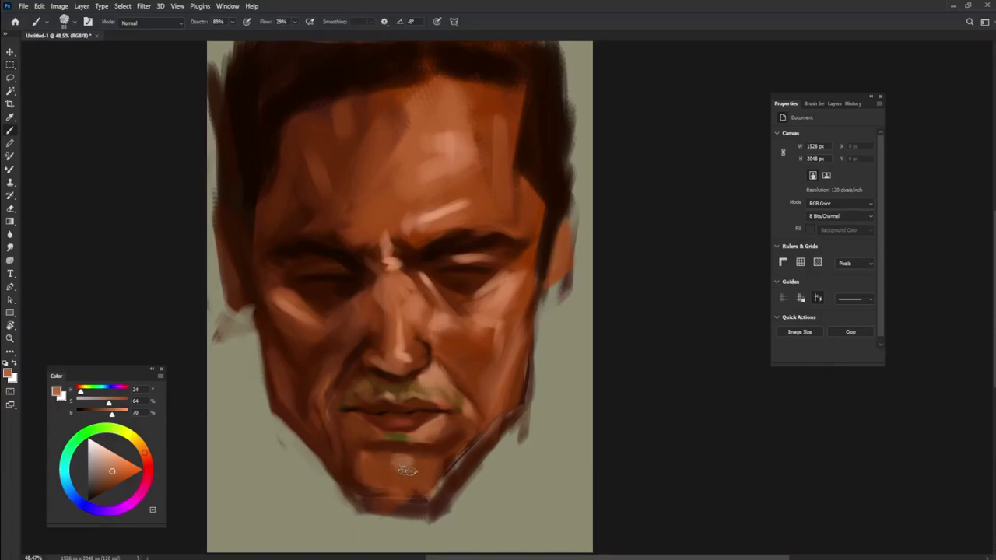
Trim the ragged outline of the chin and lower jaw with sampled olive background color.
left_click(381, 442, "alt")
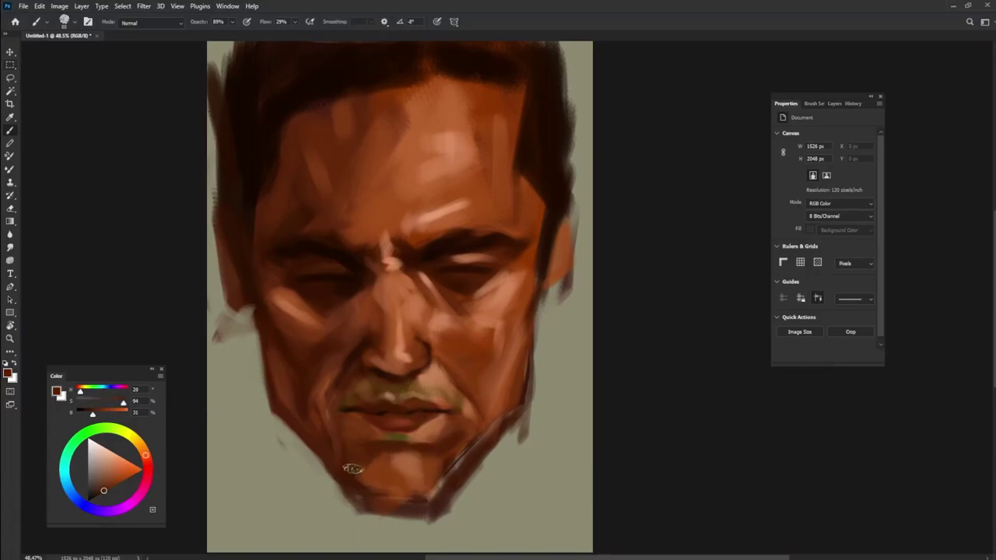
left_click(336, 509, "alt")
mouse_move(336, 509)
left_mouse_down()
mouse_move(445, 510)
mouse_move(524, 414)
left_mouse_up()
Fill the gaps along the light-side lower jaw with sampled reddish browns.
left_click(492, 418, "alt")
left_click_drag(467, 452, 472, 447)
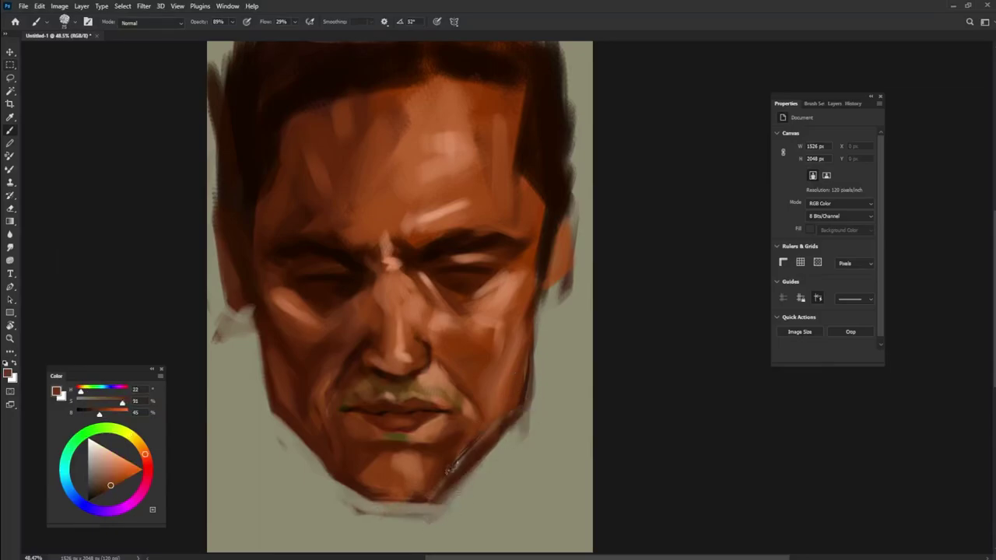
left_click(453, 456, "alt")
left_click(510, 386, "alt")
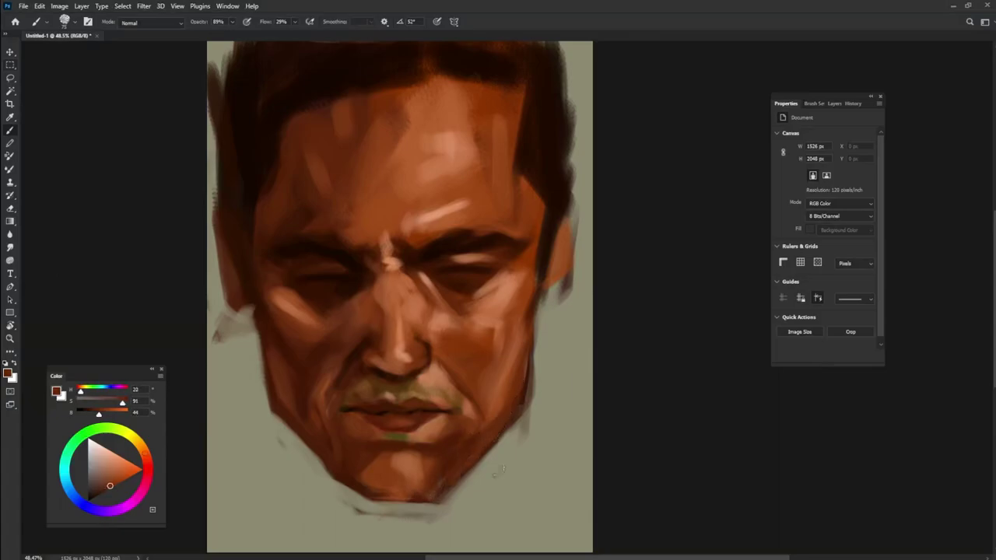
Clean up the light-side jaw edge with sampled background olive and redefine its corner with sampled browns.
left_click(518, 419, "alt")
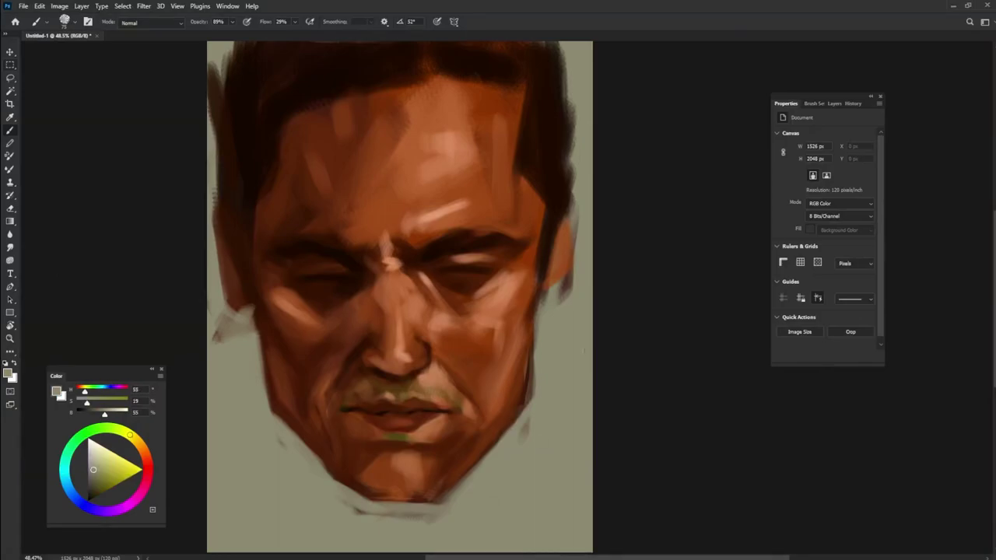
left_click(521, 396, "alt")
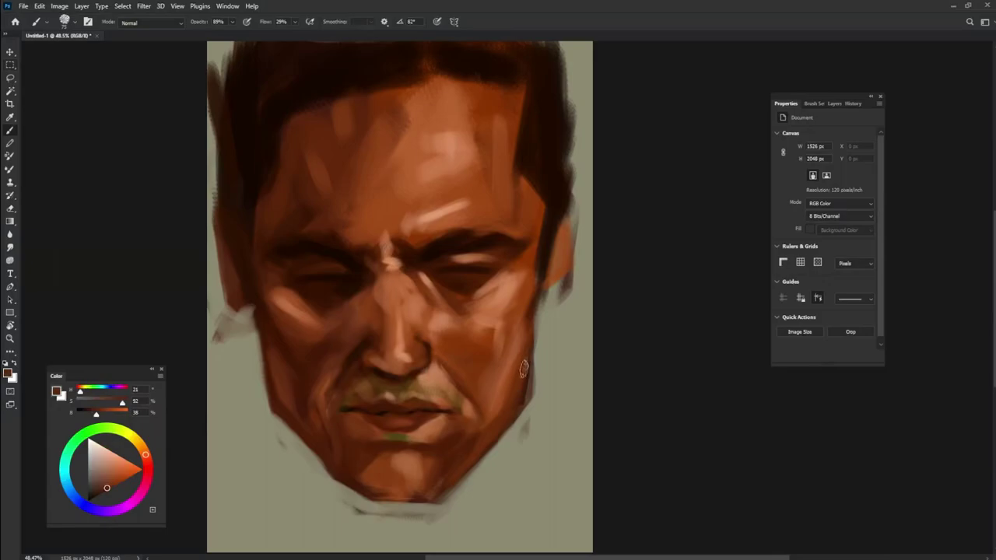
left_click(526, 381, "alt")
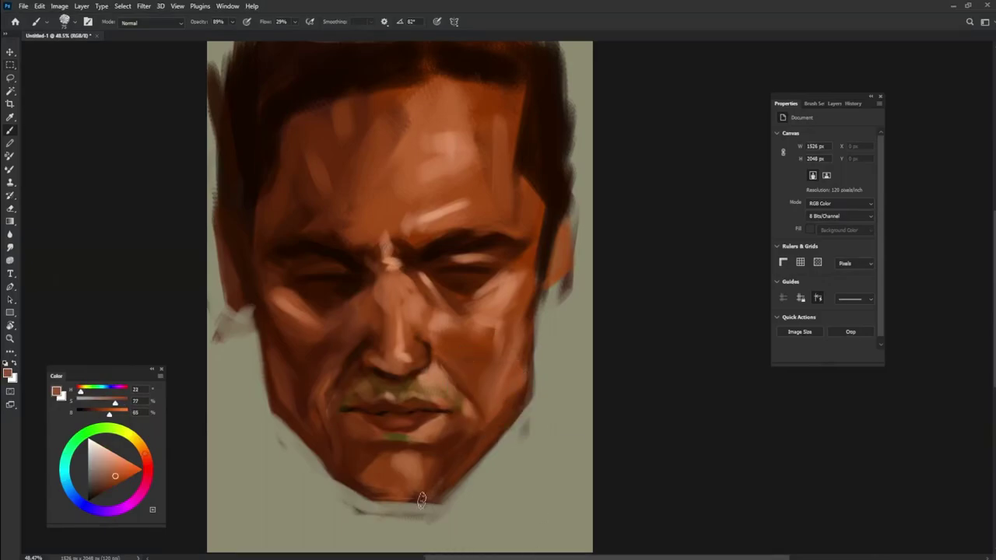
Model the chin with sampled browns for its underside and dimple and a sampled peach highlight above.
left_click(372, 471, "alt")
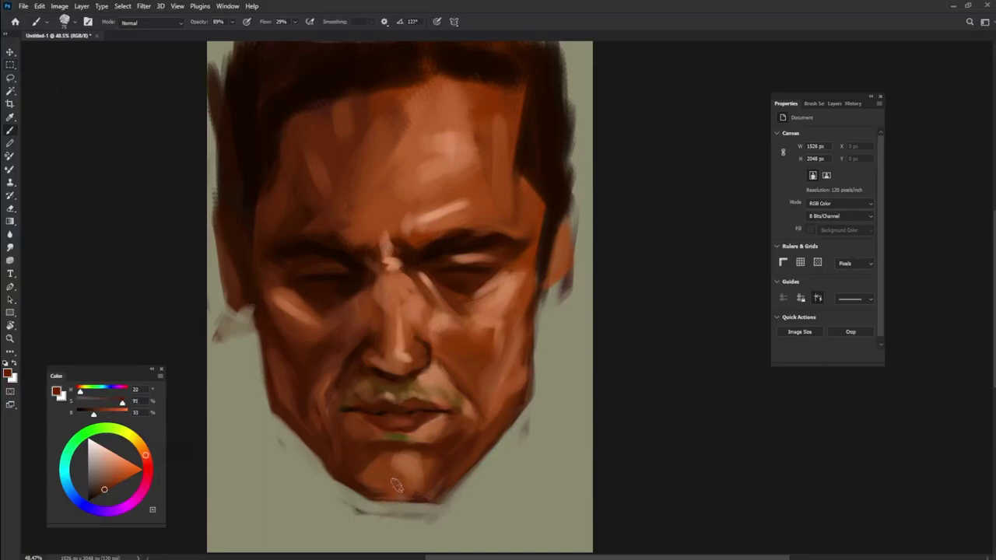
left_click(401, 468, "alt")
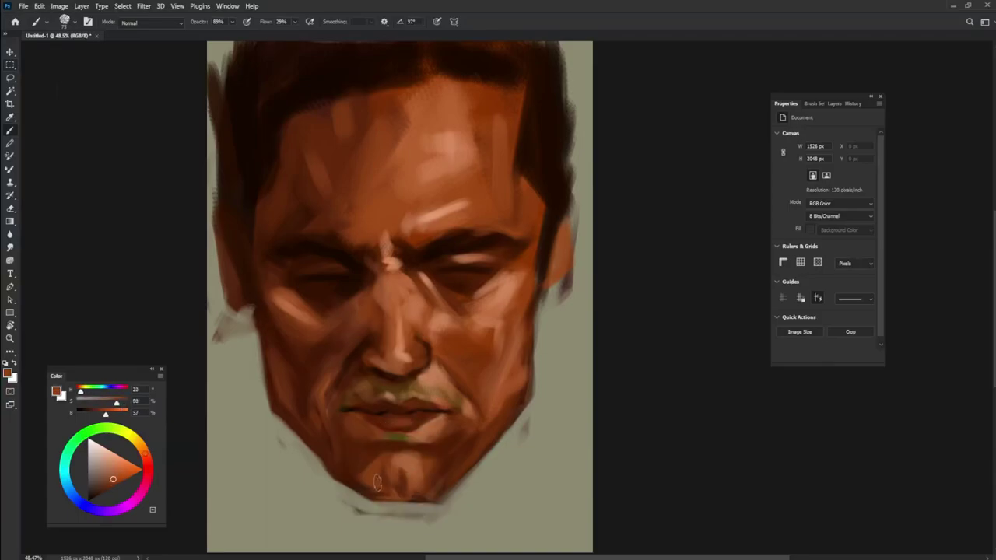
left_click(437, 374, "alt")
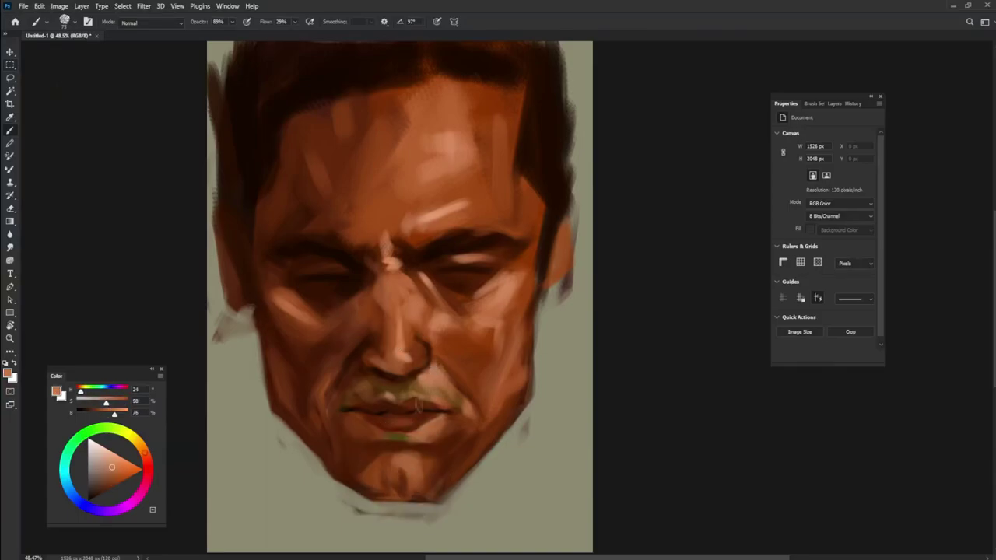
left_click(397, 467, "alt")
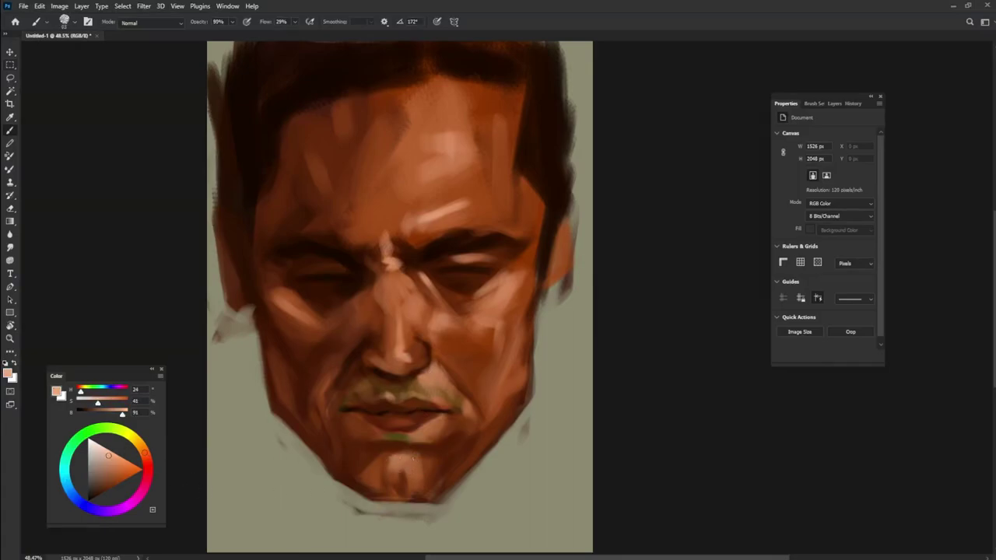
left_click(411, 461, "alt")
Blend the skin below the light-side mouth corner with sampled skin tones.
left_click_drag(440, 423, 464, 416)
left_click(456, 422, "alt")
left_click(466, 418, "alt")
right_click(455, 447)
left_click(446, 459)
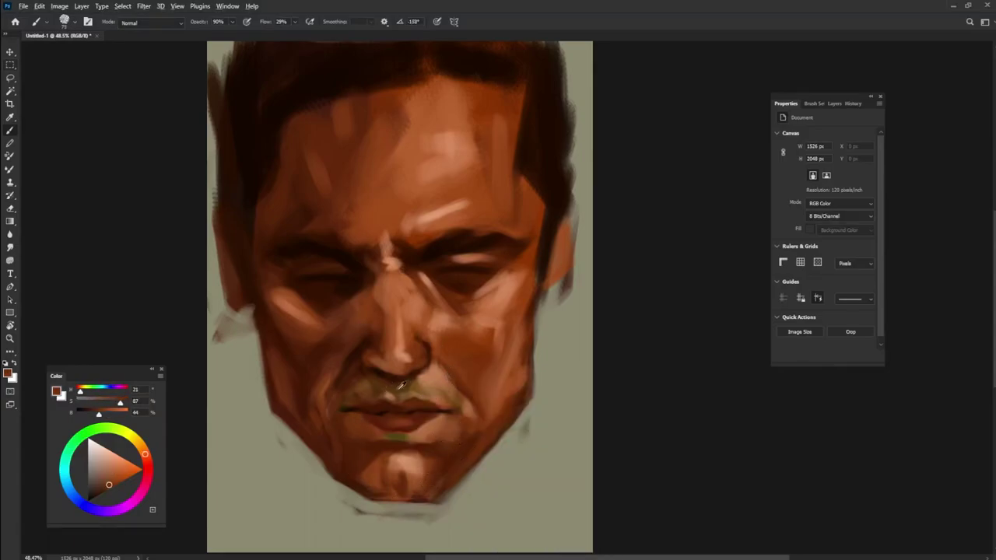
Soften the shadow-side cheek fold beside the nose with a sampled mid brown.
left_click(326, 379, "alt")
left_click_drag(336, 376, 345, 359)
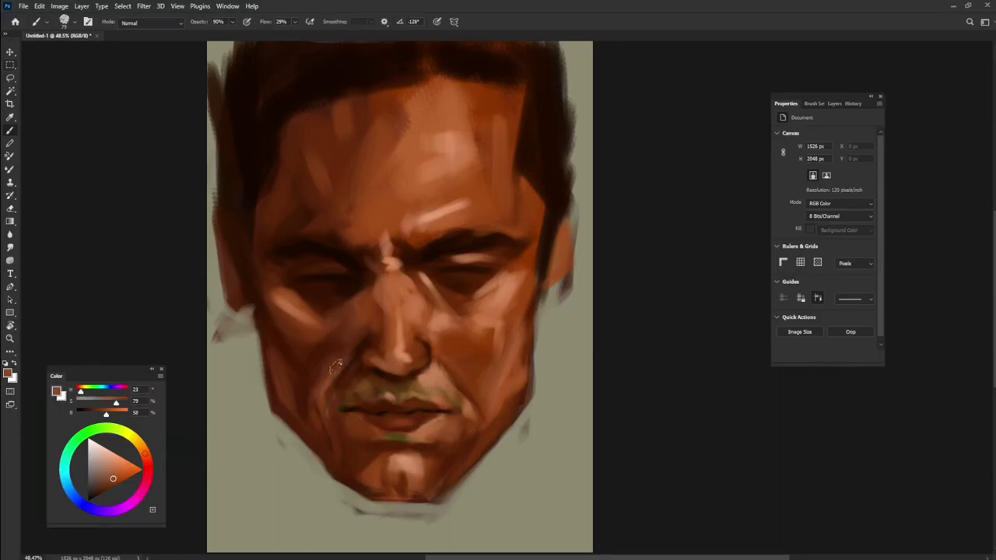
key("9")
key("9")
Paint the light-side cheek beside the nose with sampled orange-browns at 89% brush opacity.
left_click(430, 320, "alt")
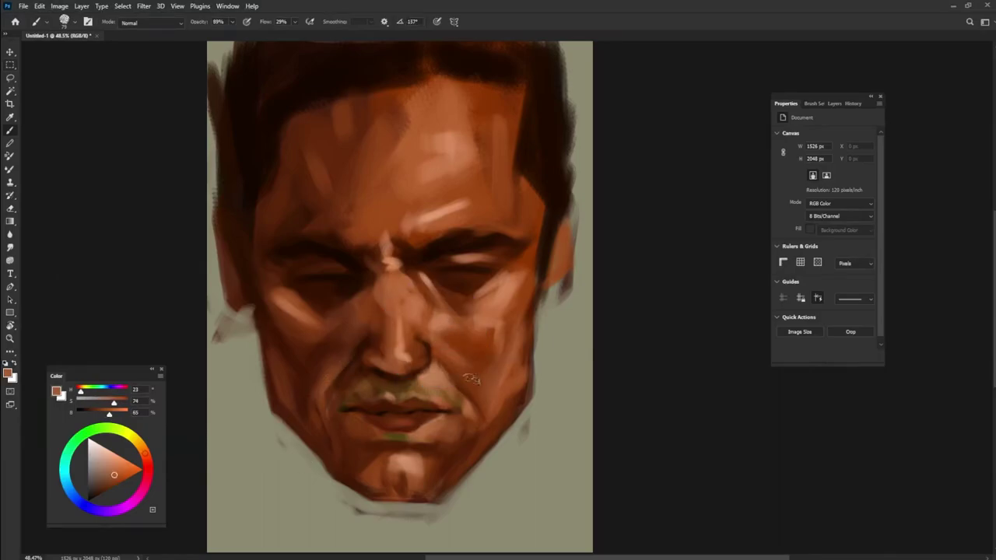
key("8")
key("9")
left_click(473, 319, "alt")
mouse_move(473, 319)
left_mouse_down()
mouse_move(461, 346)
mouse_move(440, 355)
left_mouse_up()
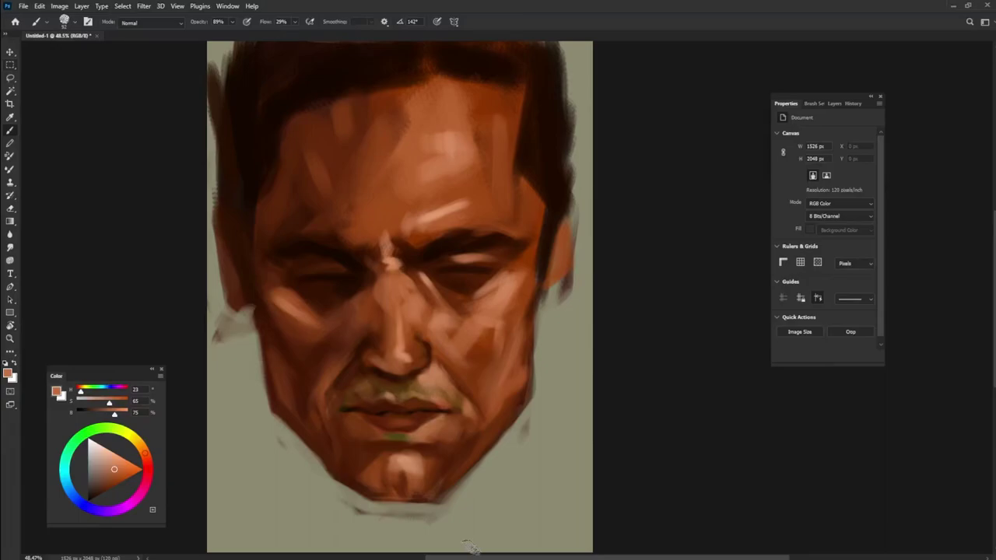
Block in the eye openings and lower lids of both eyes with sampled orange-brown.
left_click_drag(347, 294, 343, 299)
left_click(363, 228, "alt")
left_click_drag(308, 289, 351, 288)
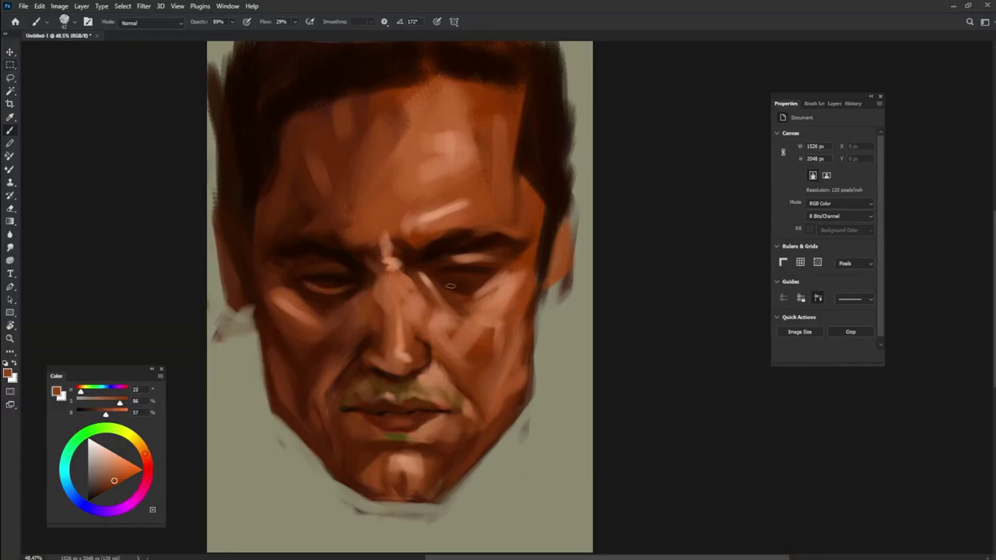
mouse_move(442, 279)
left_mouse_down()
mouse_move(471, 283)
mouse_move(483, 273)
left_mouse_up()
Refine the eyeballs and lids of both eyes with sampled skin tones and dark browns.
left_click(407, 216, "alt")
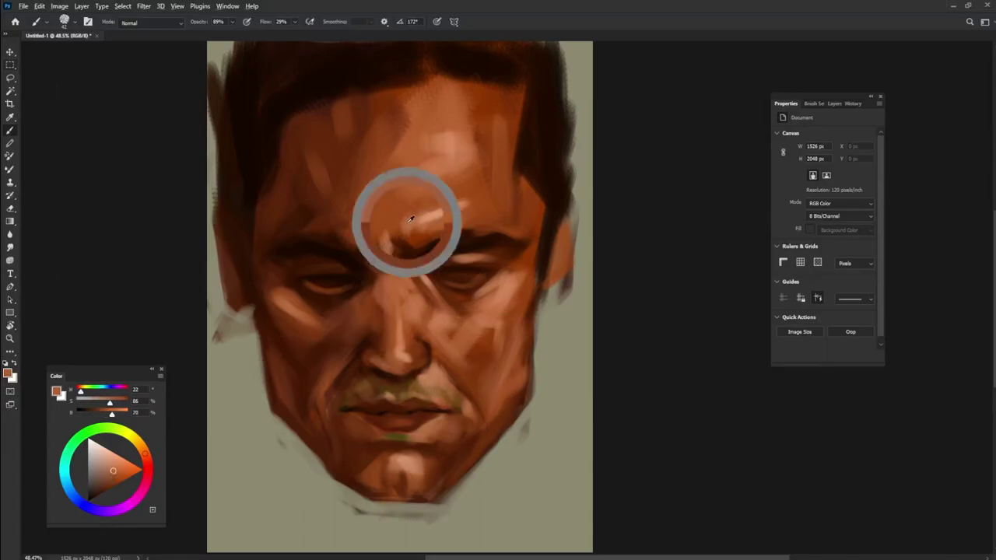
left_click_drag(317, 284, 346, 283)
left_click(334, 282, "alt")
left_click(464, 277, "alt")
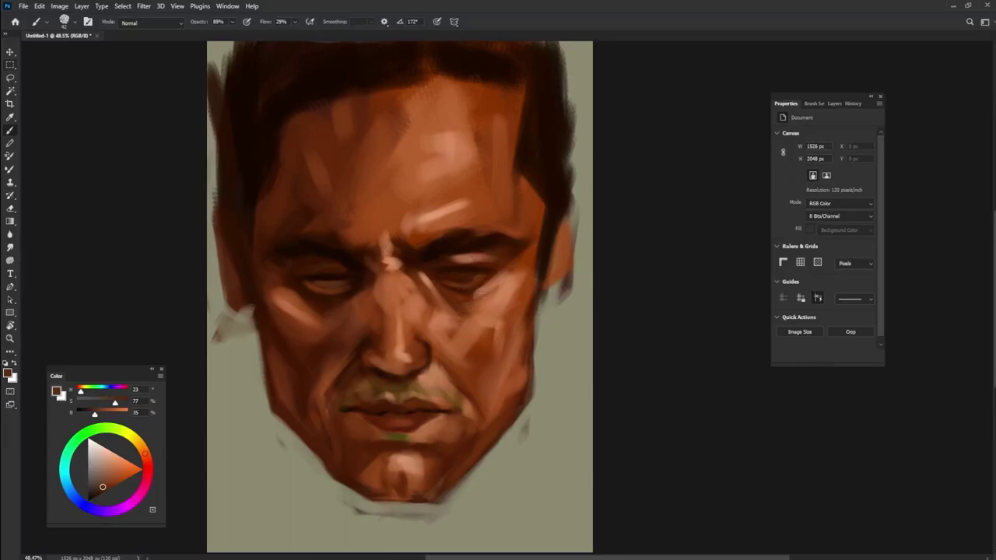
left_click(467, 274, "alt")
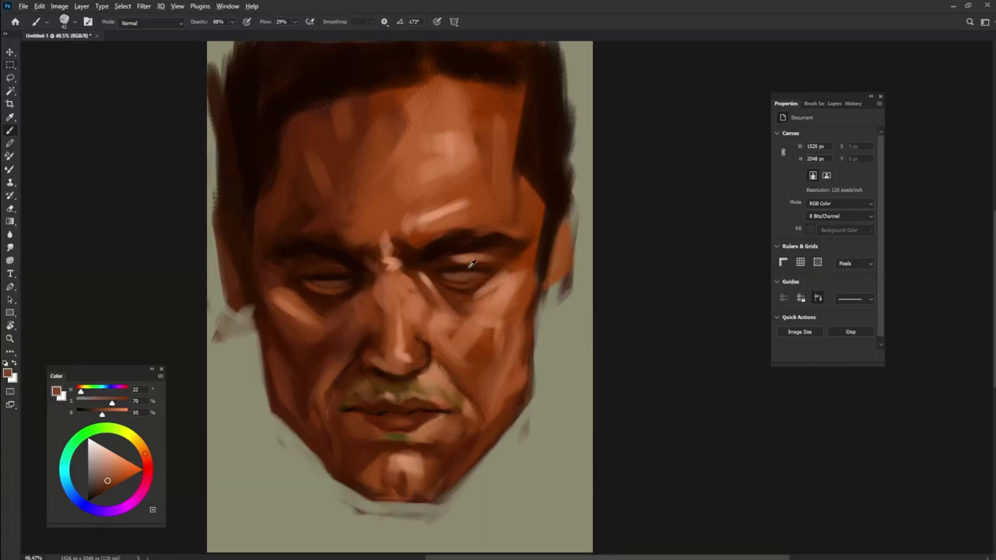
left_click(471, 267, "alt")
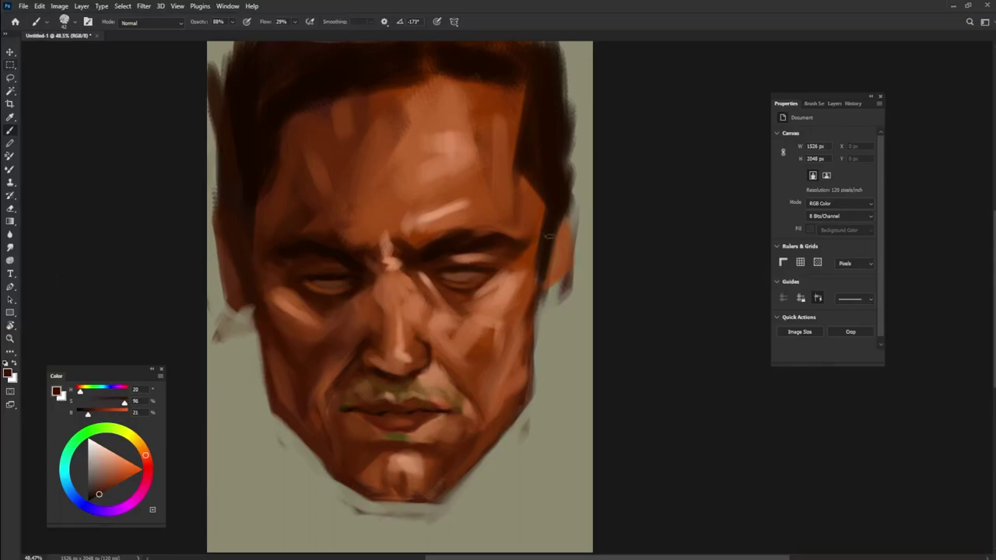
Paint dark irises in both eyes with a sampled near-black brown.
left_click(403, 237, "alt")
left_click(355, 274, "alt")
left_click_drag(324, 284, 333, 287)
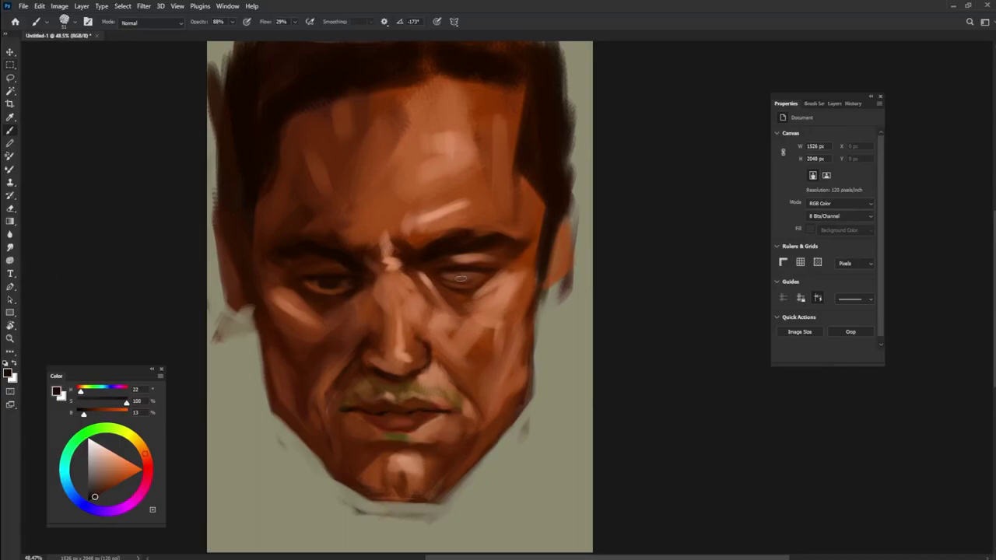
left_click_drag(457, 274, 478, 277)
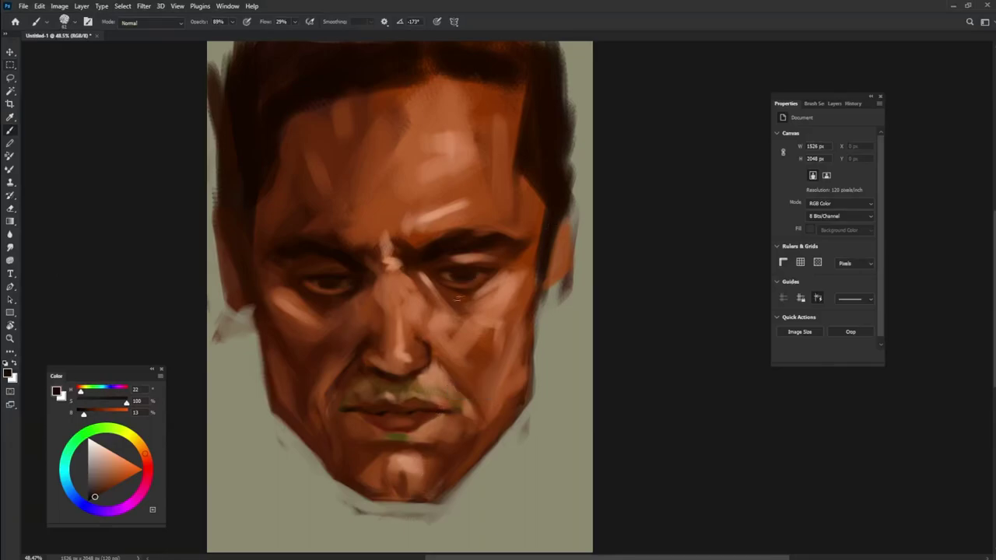
Sharpen the eye corners and upper lid lines with a smaller brush and sampled skin and near-black browns.
left_click(432, 276, "alt")
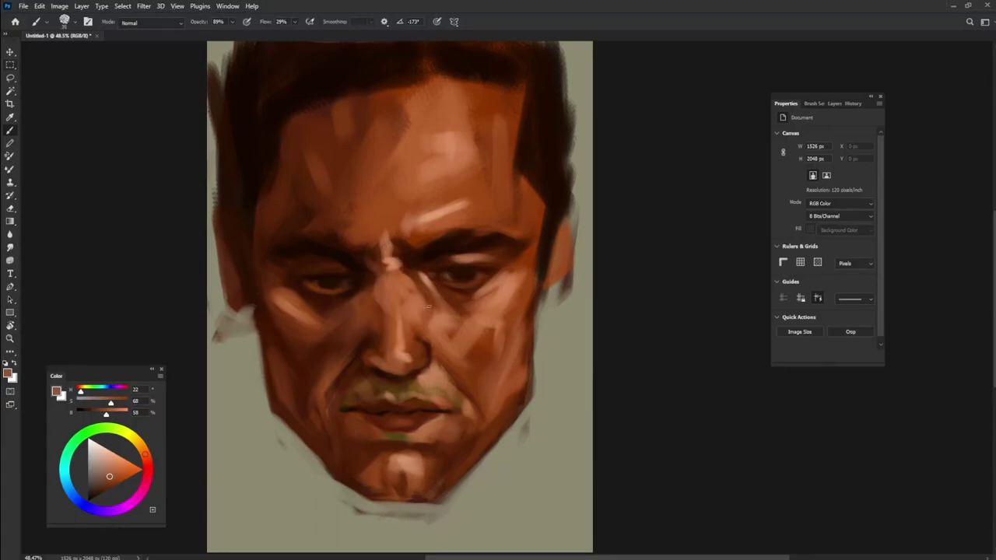
left_click(416, 234, "alt")
right_click(444, 295, "alt")
left_click(448, 246, "alt")
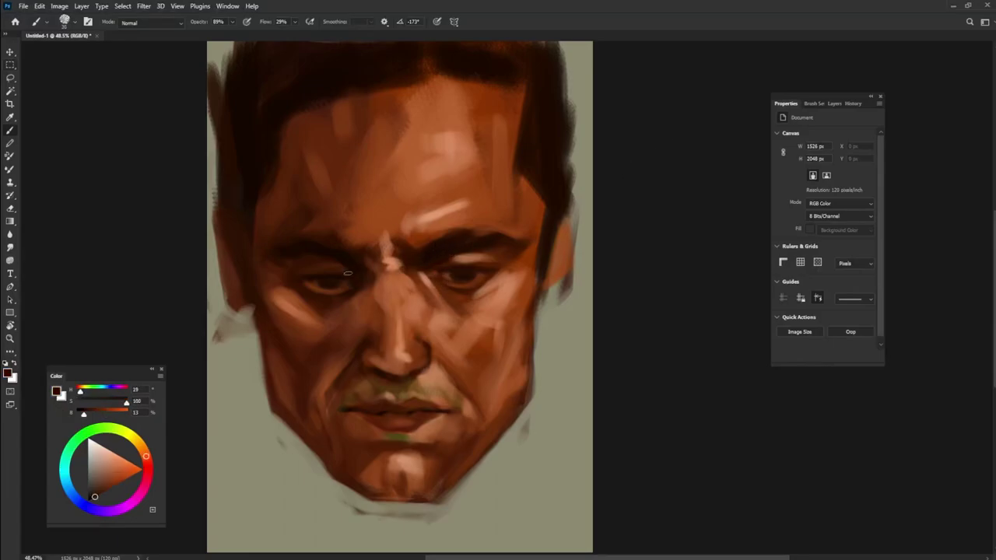
left_click(335, 252, "alt")
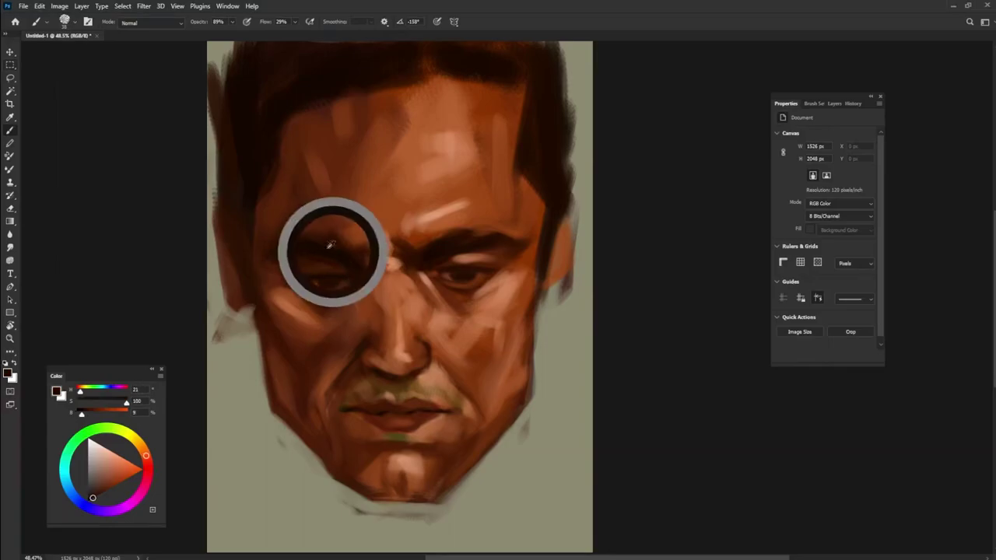
Resize the brush and touch up the upper lip and philtrum with sampled peach and olive-brown.
right_click(418, 448, "alt")
right_click(420, 433, "alt")
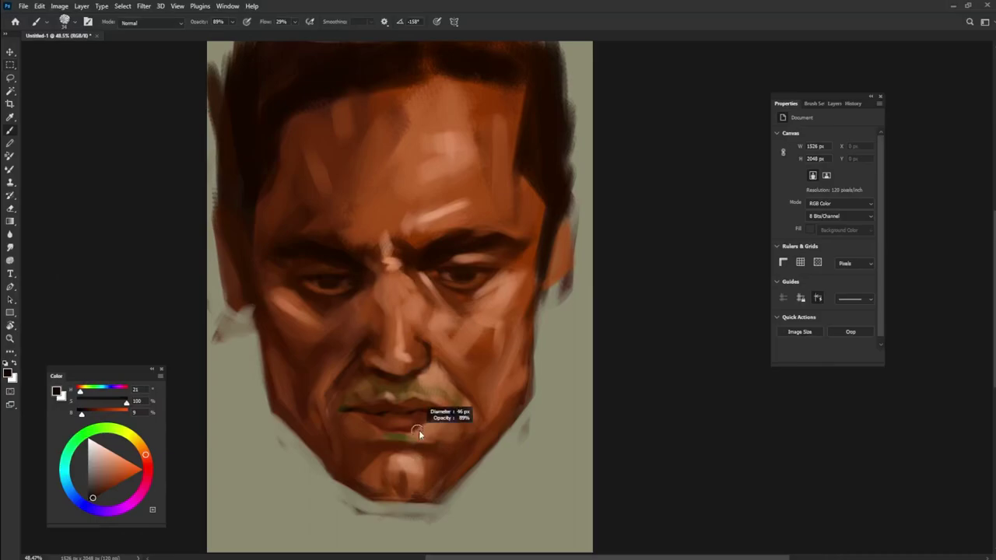
left_click(409, 403, "alt")
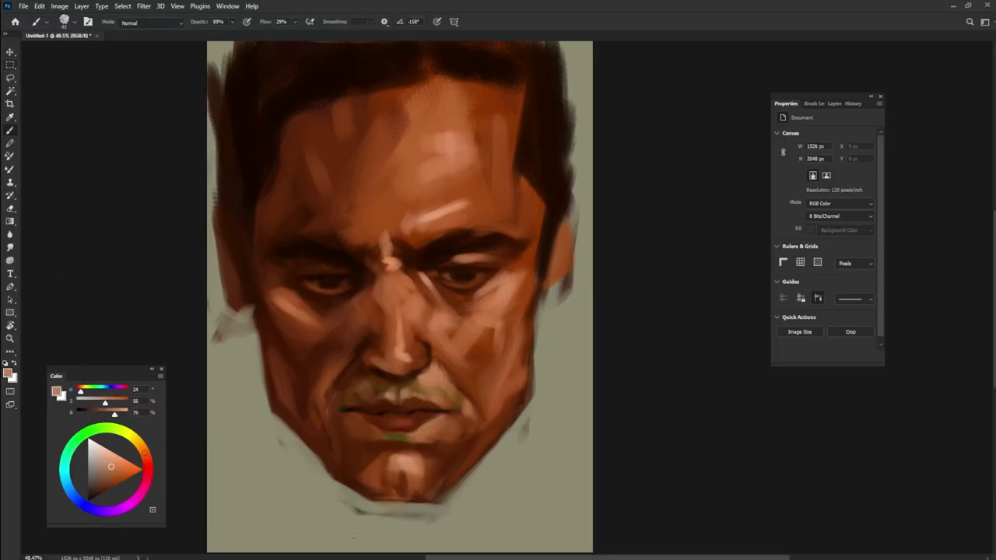
left_click(400, 384, "alt")
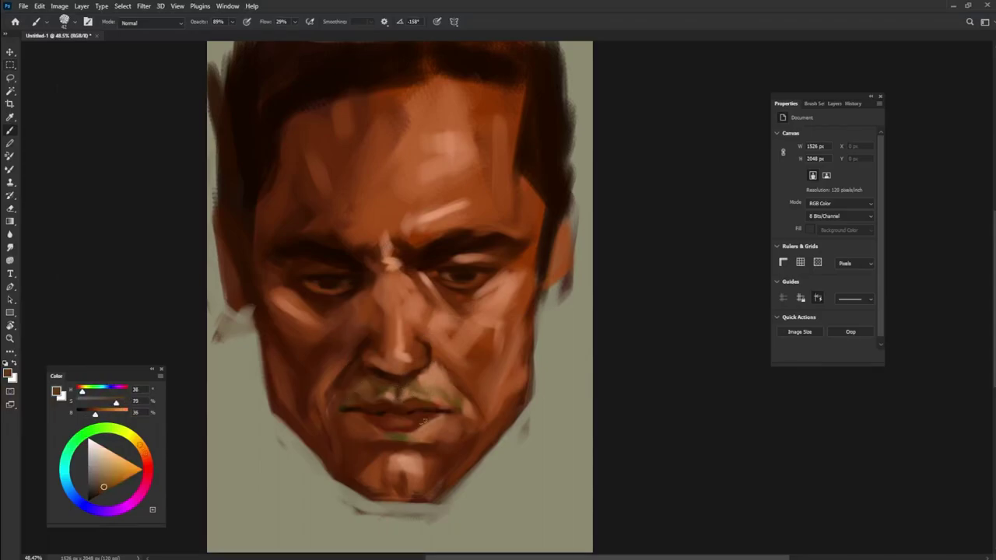
Adjust the chin tone with sampled brown and dab a small dark mole on its shadow side.
right_click(424, 463, "alt")
left_click(392, 464, "alt")
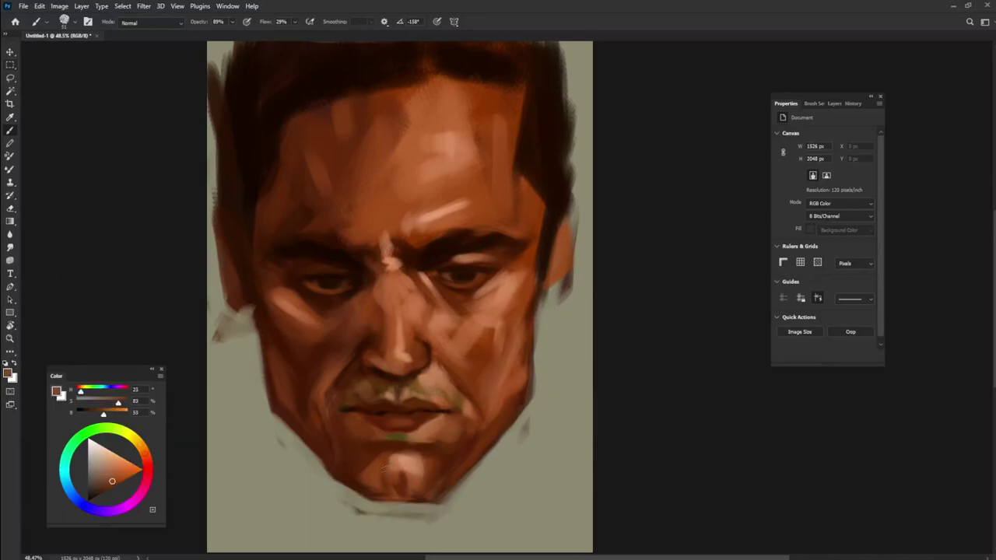
left_click(356, 272, "alt")
right_click(372, 473, "alt")
right_click(394, 488, "alt")
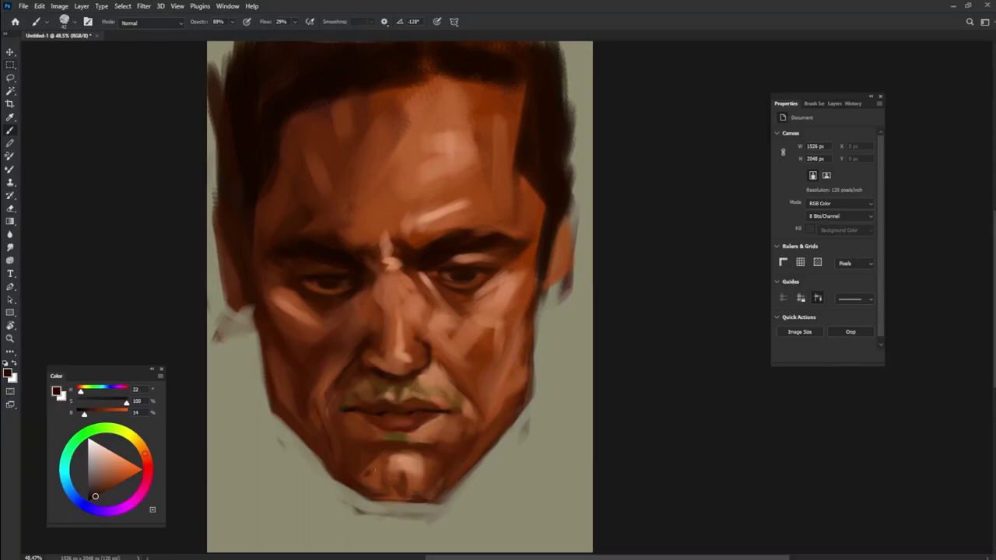
Deepen the crease between the lower lip and chin with sampled dark reddish browns.
left_click(346, 445, "alt")
right_click(457, 453, "alt")
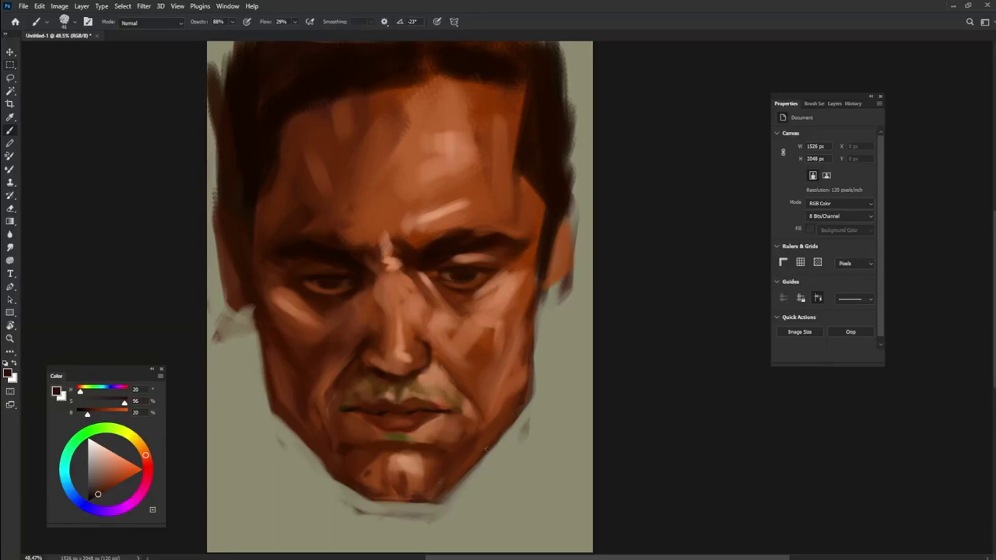
left_click(351, 448, "alt")
left_click(347, 457, "alt")
left_click(435, 451, "alt")
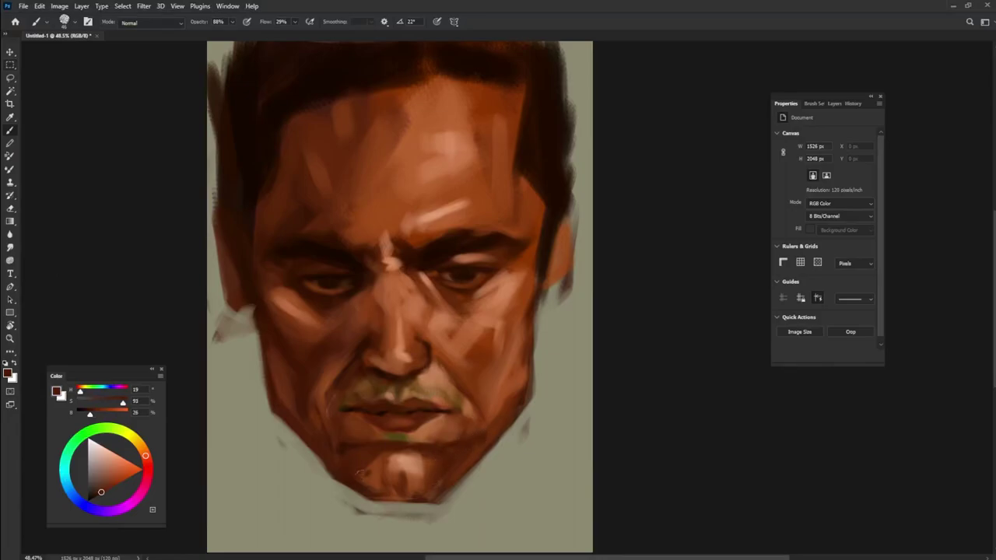
Add dark accents to the light-side jaw near the chin with sampled reddish browns.
left_click(495, 426, "alt")
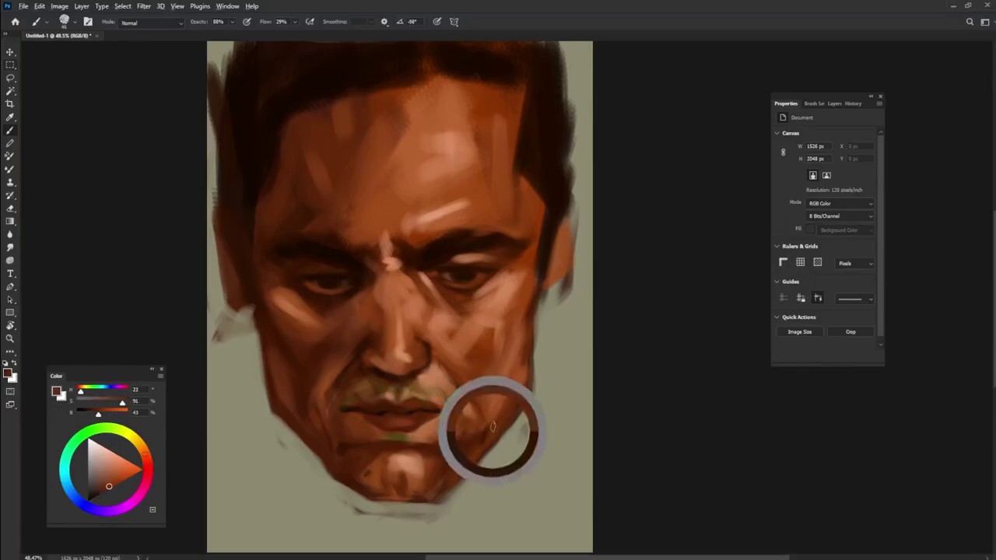
right_click(459, 467, "alt")
left_click(456, 447, "alt")
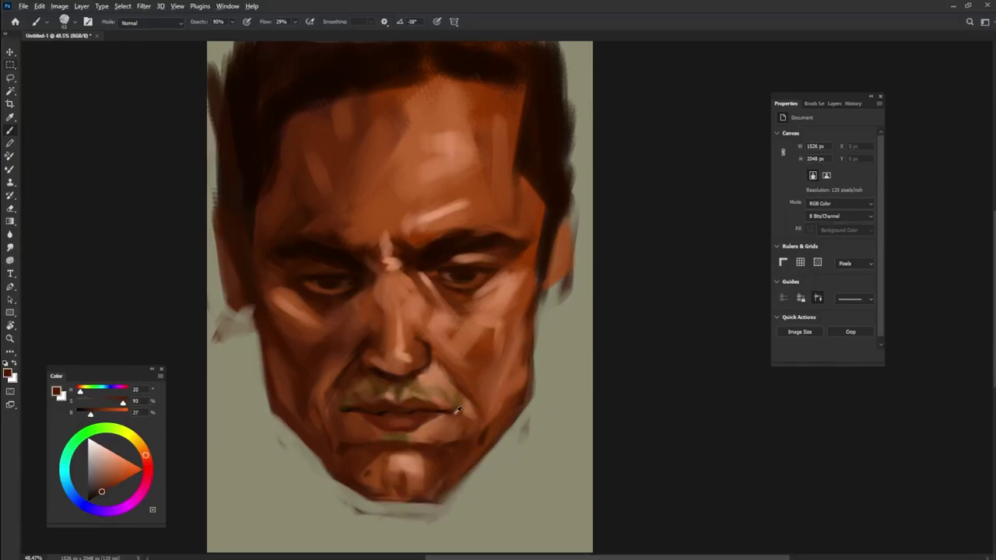
Rework the skin between the light-side mouth corner and the jaw with sampled orange and brown tones.
left_click(483, 342, "alt")
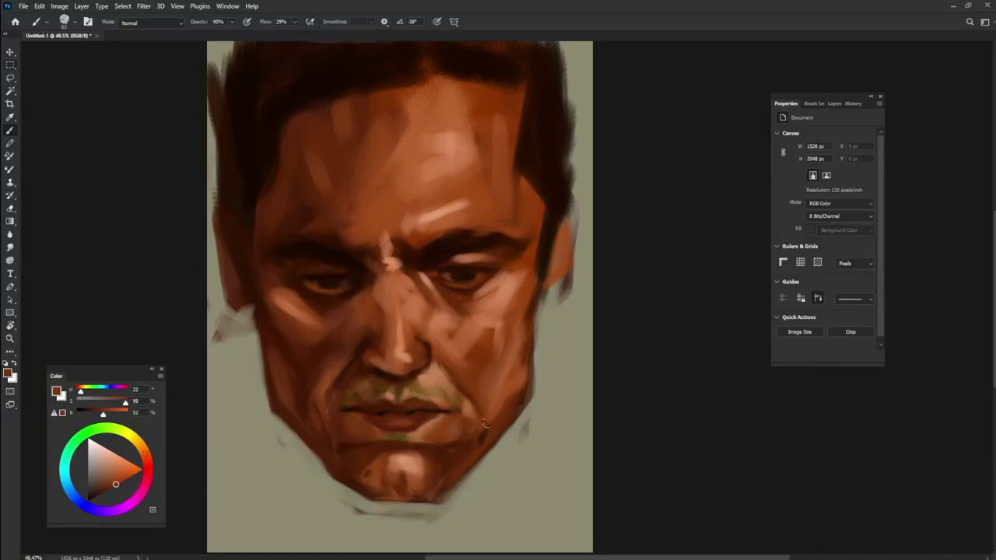
left_click(446, 386, "alt")
left_click_drag(457, 424, 437, 442)
left_click(446, 426, "alt")
left_click(478, 434, "alt")
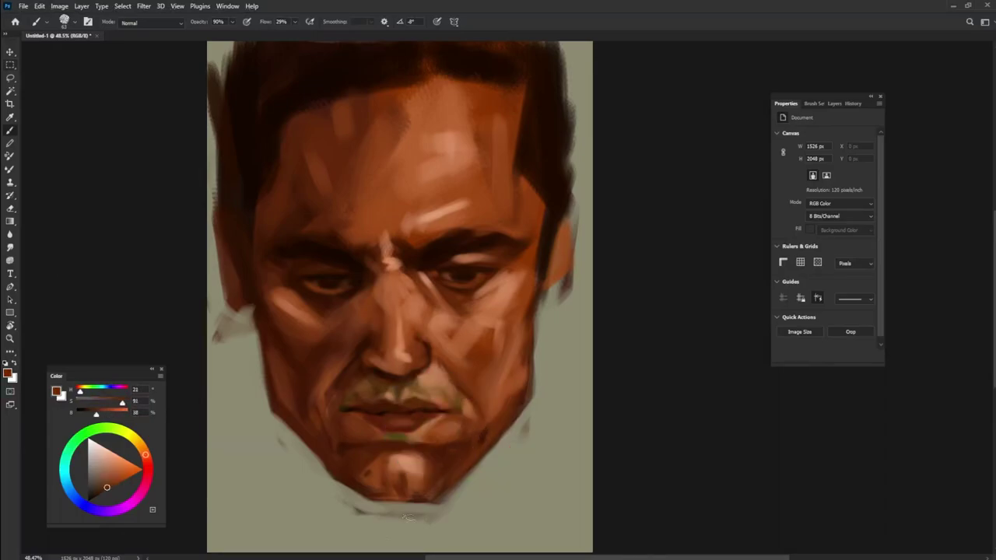
Blend the light-side jawline beside the chin with sampled dark reddish browns.
left_click(347, 458, "alt")
left_click(331, 409, "alt")
left_click_drag(476, 424, 470, 442)
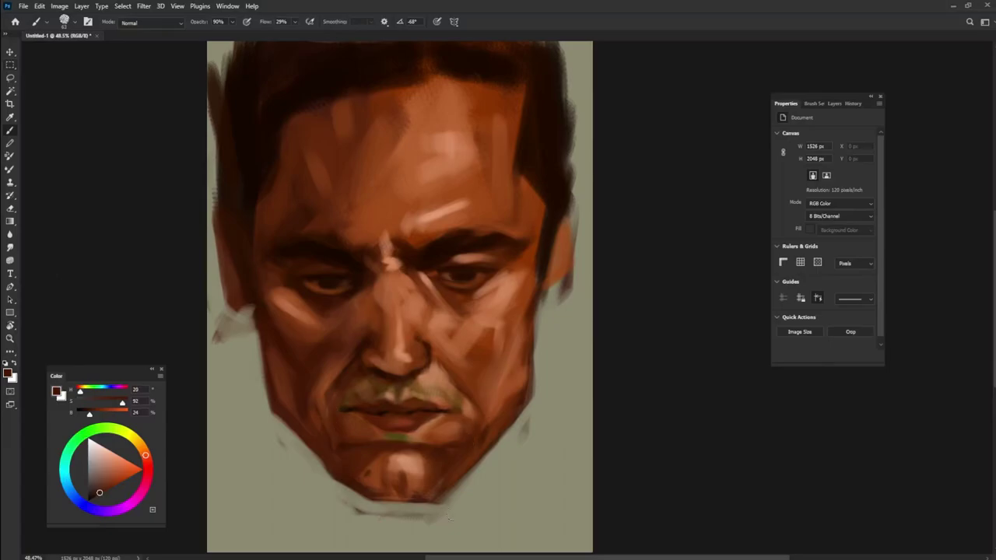
Refine the shadow-side hair and ear edges with sampled near-black brown, and clean the contour outside them with background olive.
left_click(246, 182, "alt")
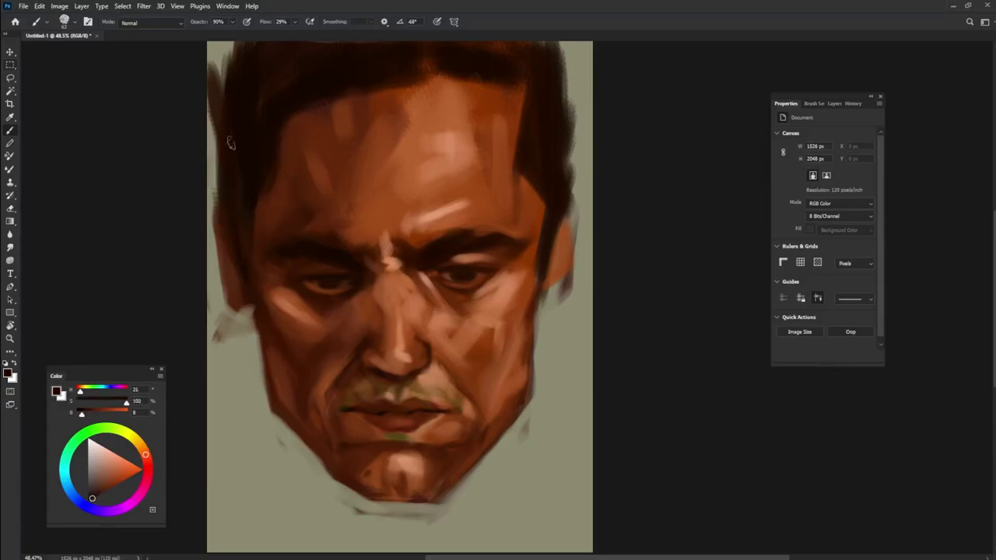
left_click(242, 296, "alt")
left_click(204, 214, "alt")
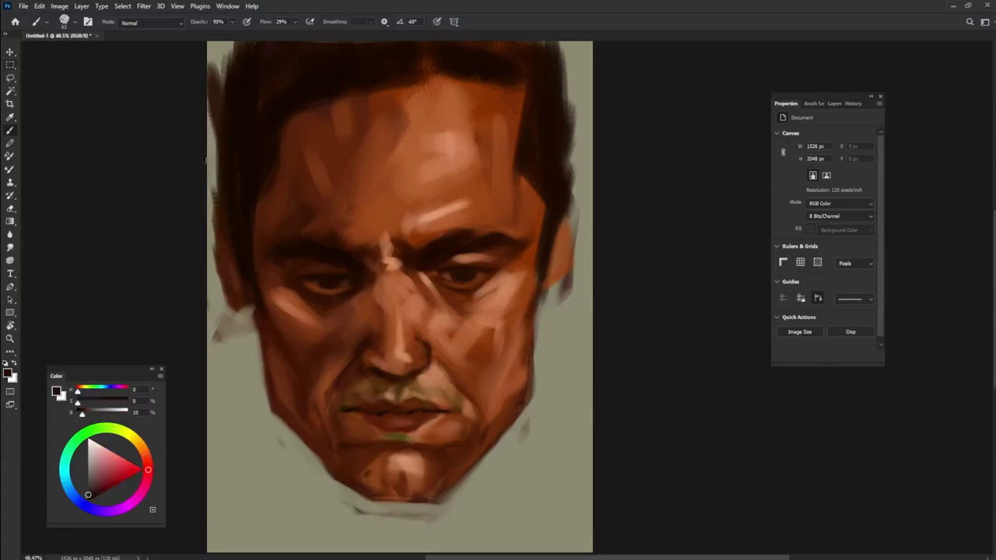
left_click(228, 315, "alt")
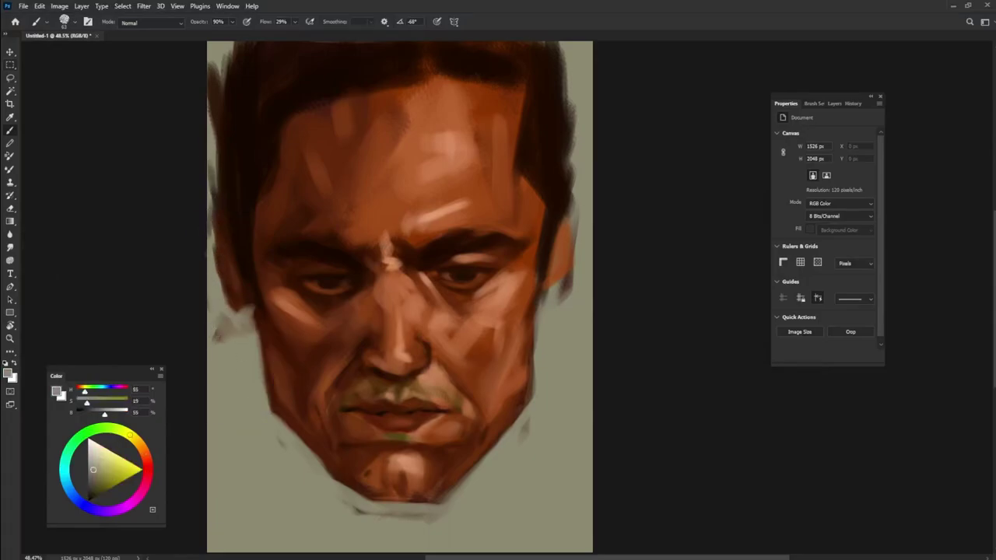
left_click_drag(210, 204, 213, 173)
left_click_drag(227, 306, 252, 314)
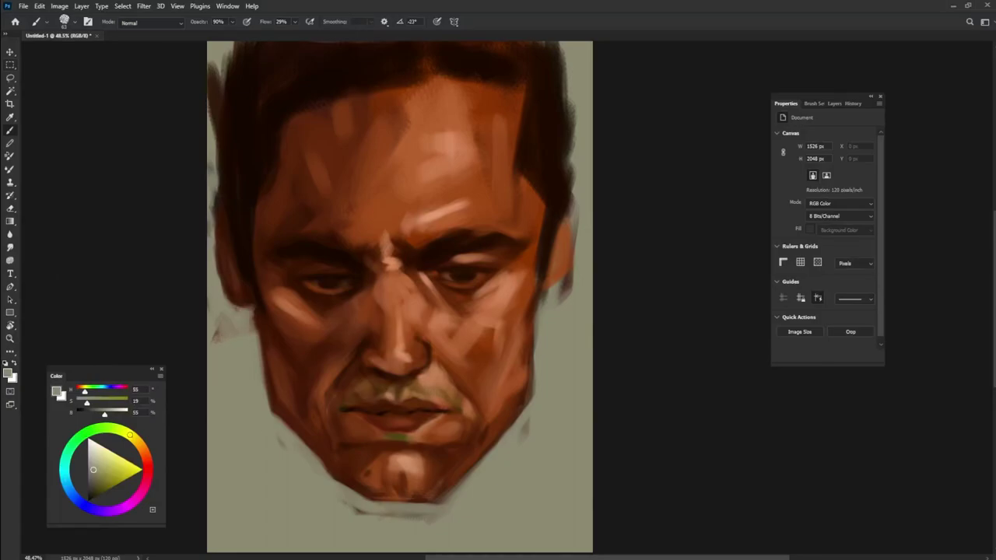
Shape the lobe of the light-side ear with sampled orange brown and trim its outer edge with background olive.
left_click(529, 293, "alt")
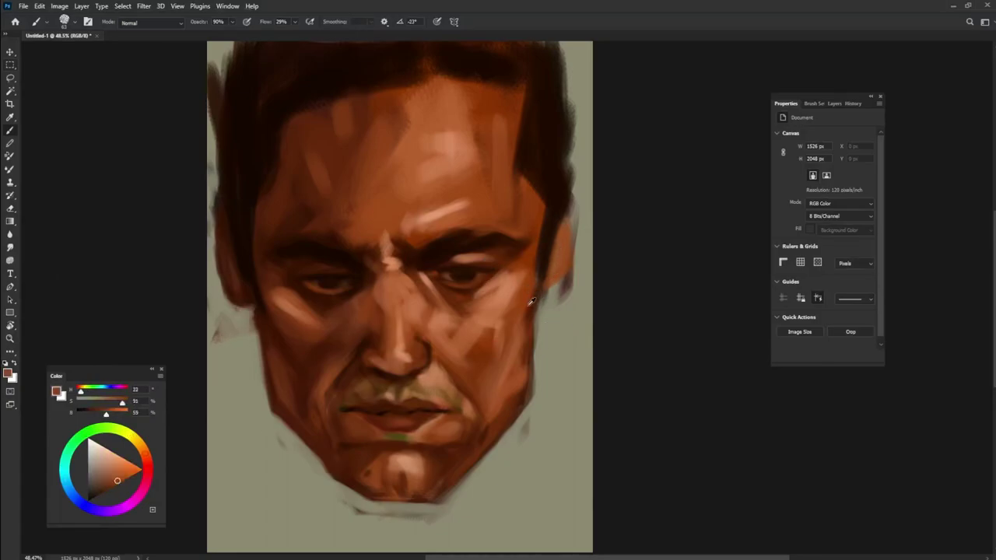
mouse_move(563, 282)
left_mouse_down()
mouse_move(557, 233)
mouse_move(564, 288)
left_mouse_up()
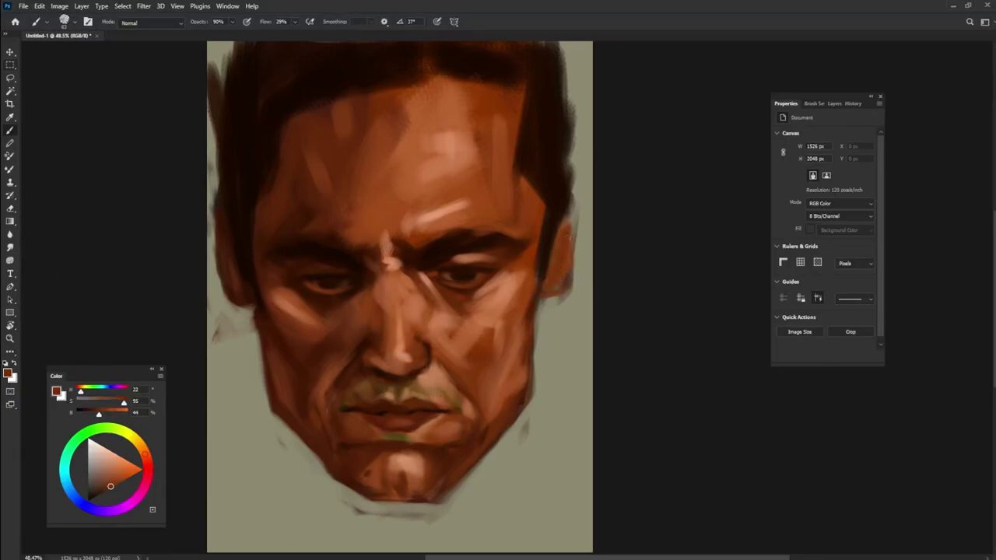
left_click(564, 300, "alt")
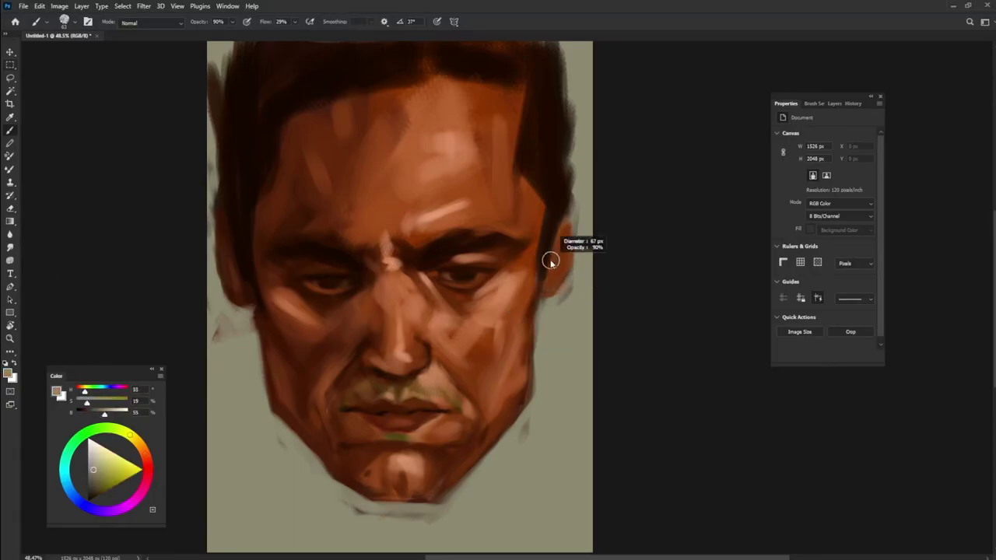
left_click(551, 283, "alt")
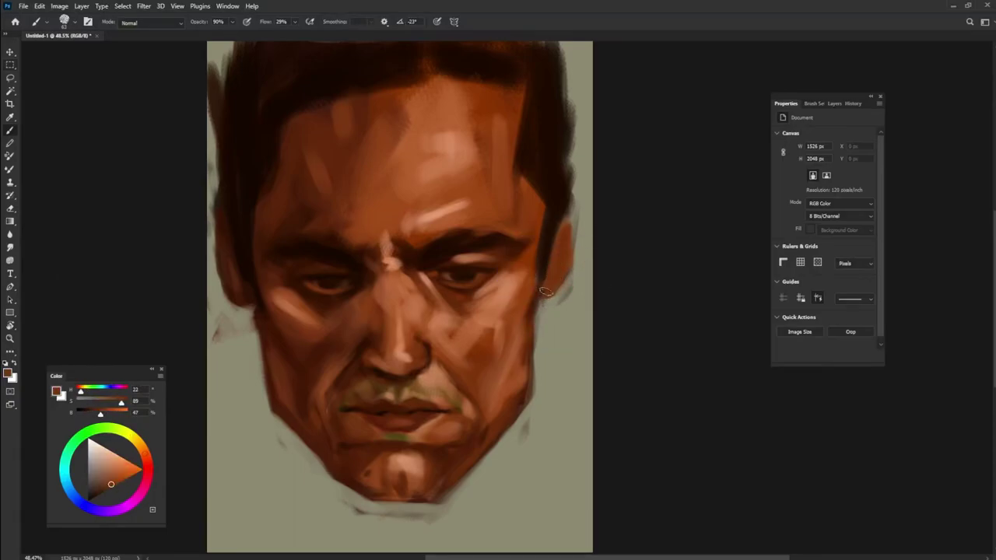
left_click(484, 188, "alt")
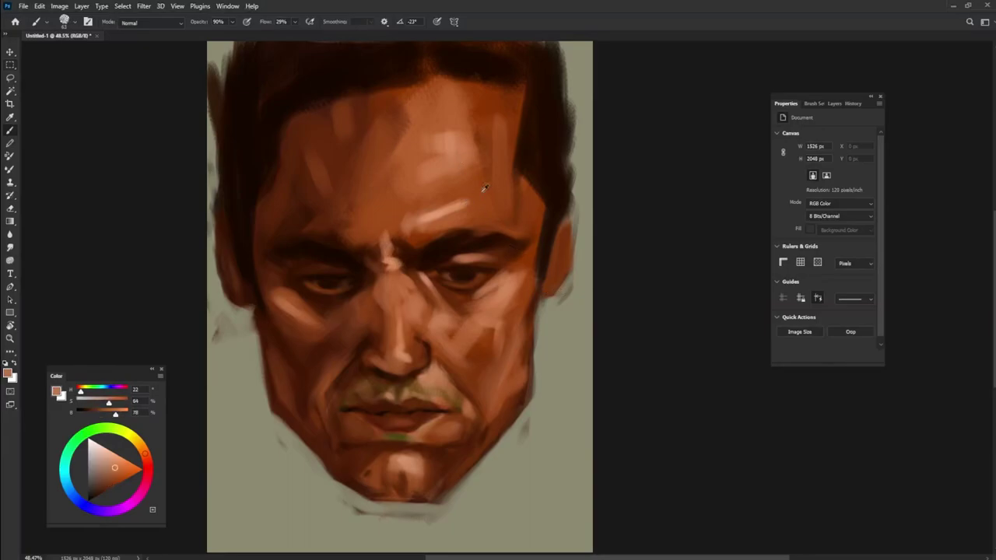
Model the light-side ear with a lighter outer rim and sampled reddish browns toward the lobe.
left_click(565, 249, "alt")
mouse_move(566, 215)
left_mouse_down()
mouse_move(554, 243)
mouse_move(557, 286)
mouse_move(556, 249)
mouse_move(559, 265)
left_mouse_up()
left_click(542, 238, "alt")
left_click(569, 244, "alt")
left_click(552, 281, "alt")
left_click(540, 294, "alt")
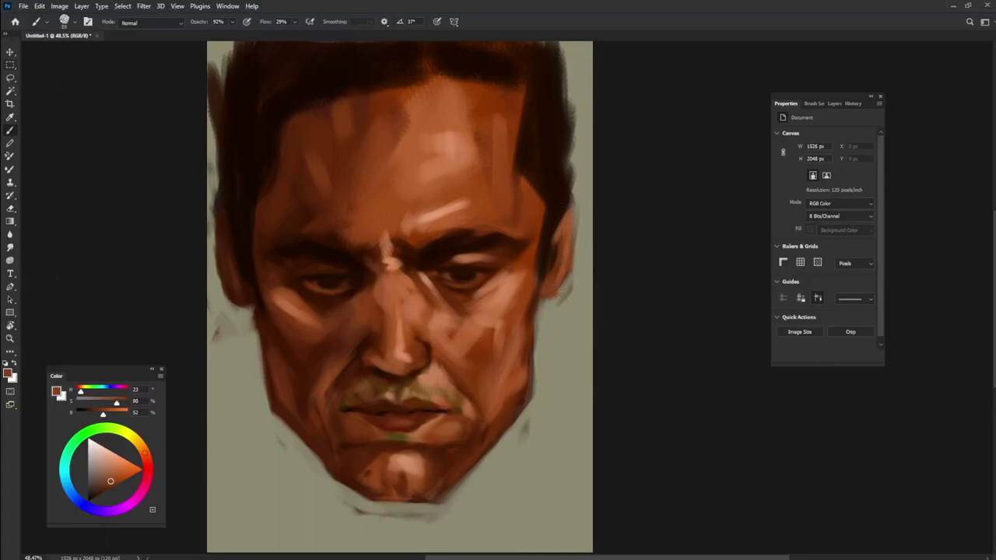
left_click(549, 288, "alt")
Define the shadow-side ear with near-black inner shading, sampled reddish browns on the lobe and background olive outside its edge.
left_click(271, 278, "alt")
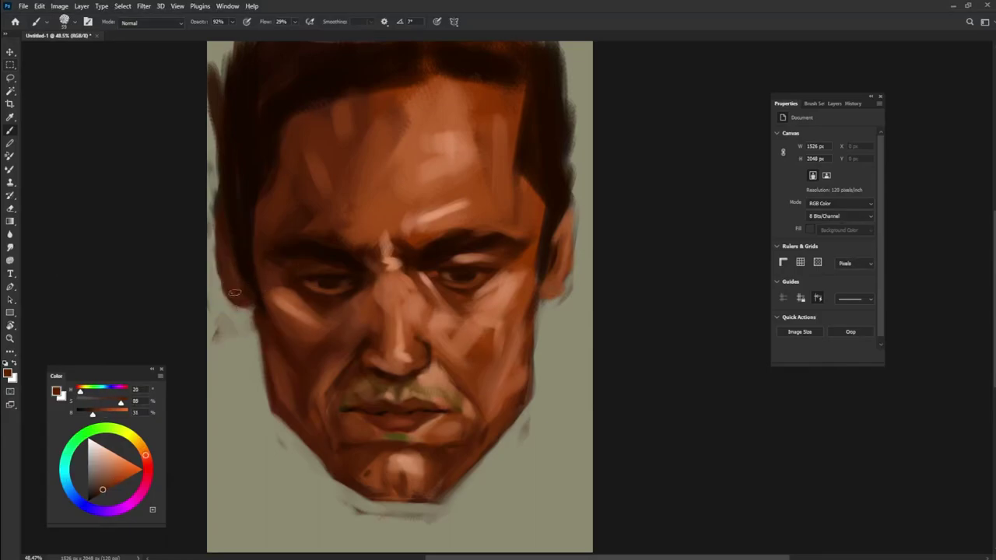
left_click(218, 279, "alt")
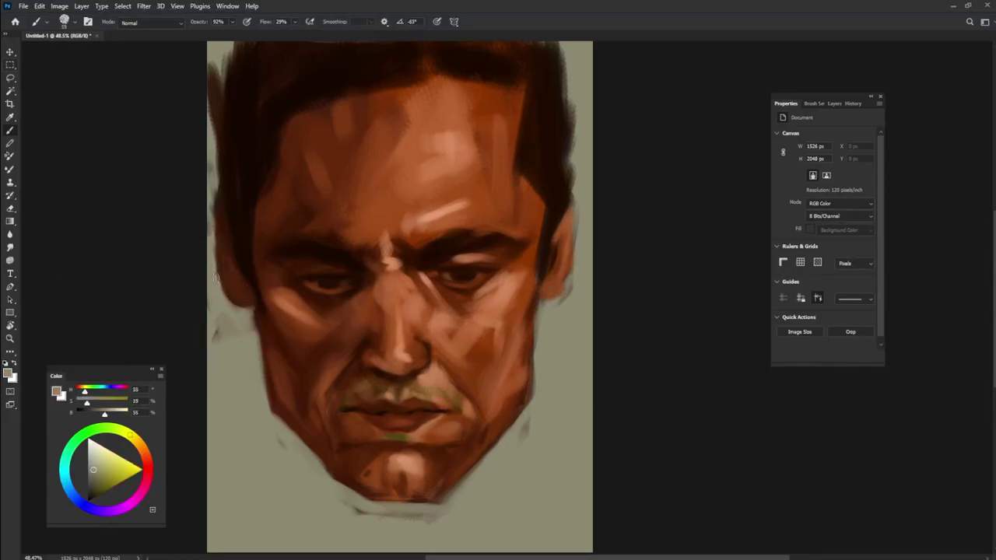
left_click(243, 251, "alt")
left_click_drag(222, 258, 227, 246)
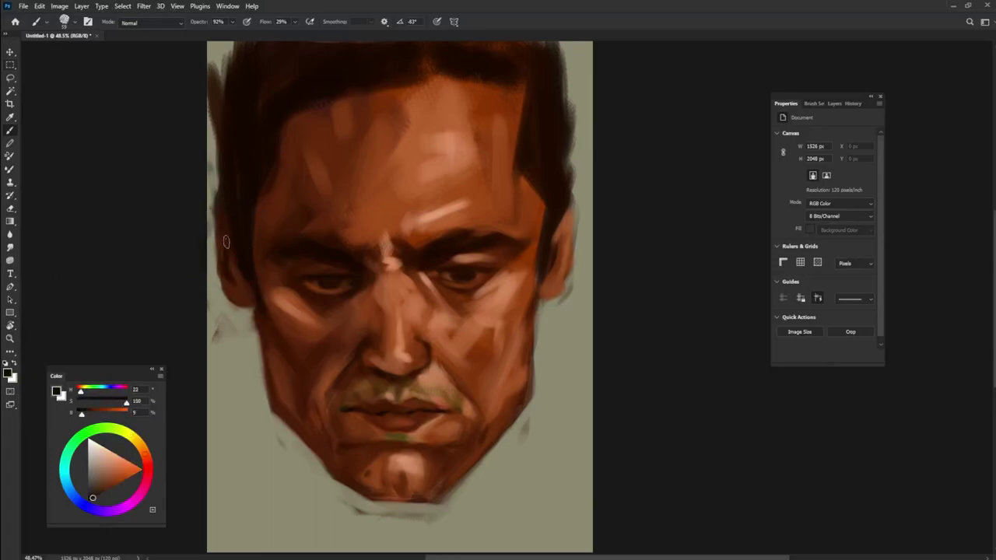
left_click(233, 258, "alt")
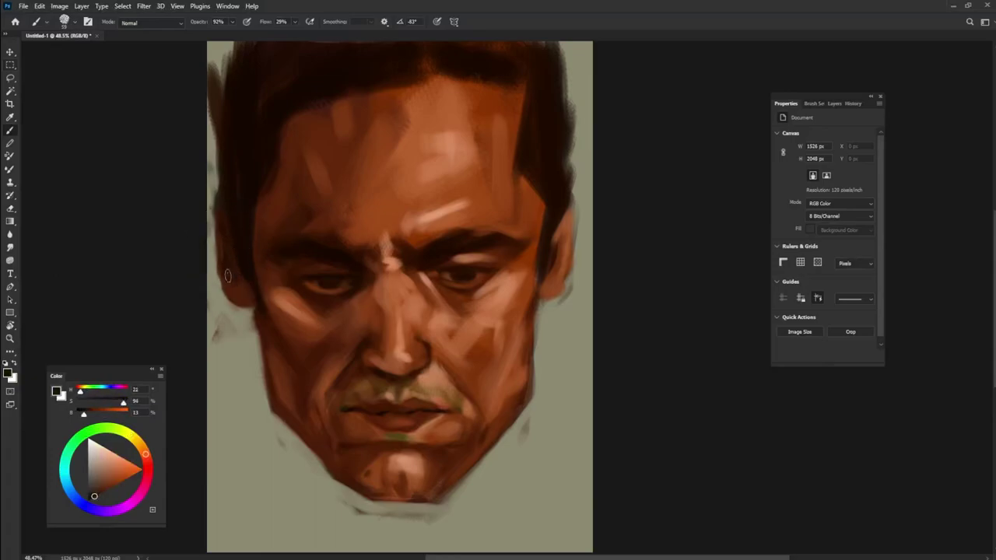
left_click(281, 298, "alt")
left_click(243, 295, "alt")
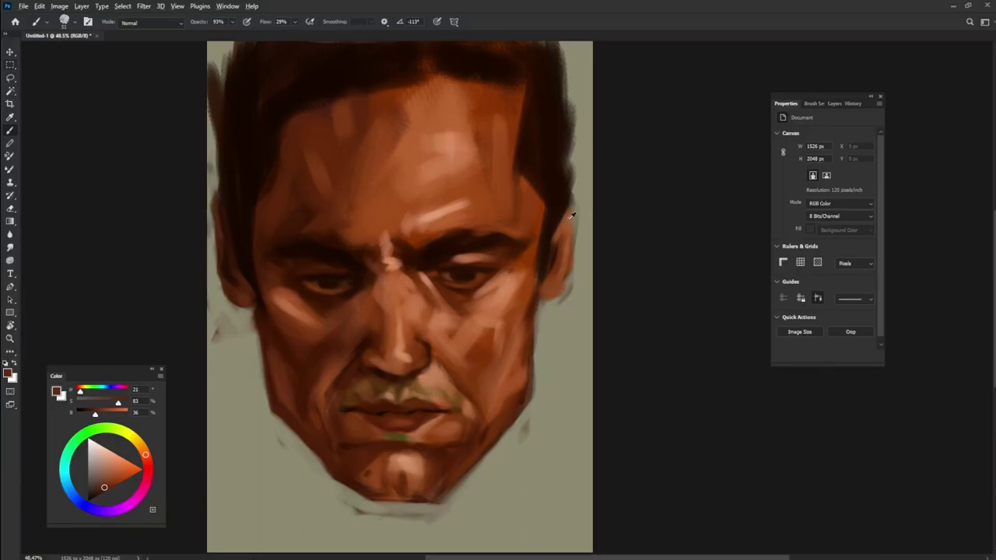
Strengthen both eyebrows with sampled near-black brown and dab sampled brown onto the light-side cheek below the eye.
left_click(567, 251, "alt")
left_click(460, 245, "alt")
left_click_drag(445, 262, 520, 252)
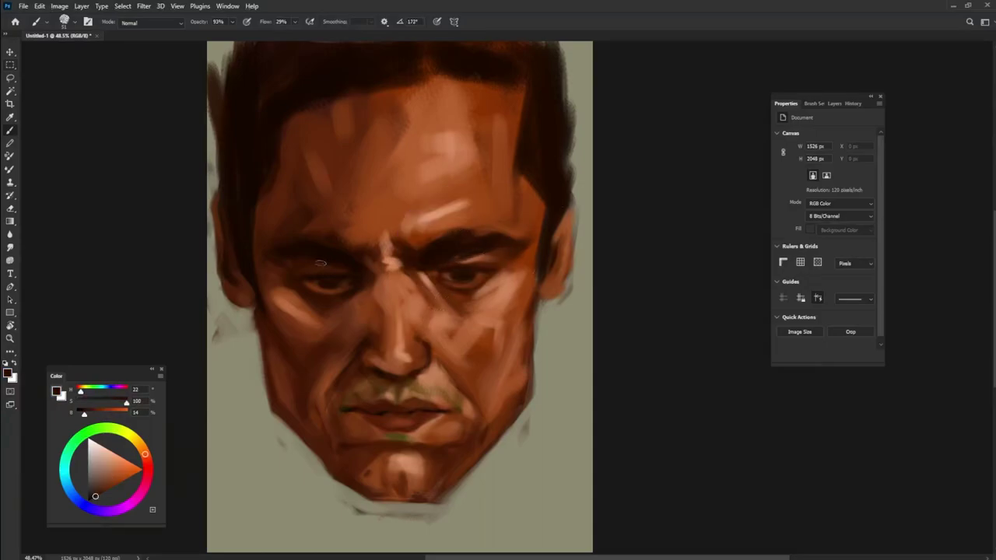
left_click(272, 258, "alt")
left_click(502, 334, "alt")
left_click(495, 293, "alt")
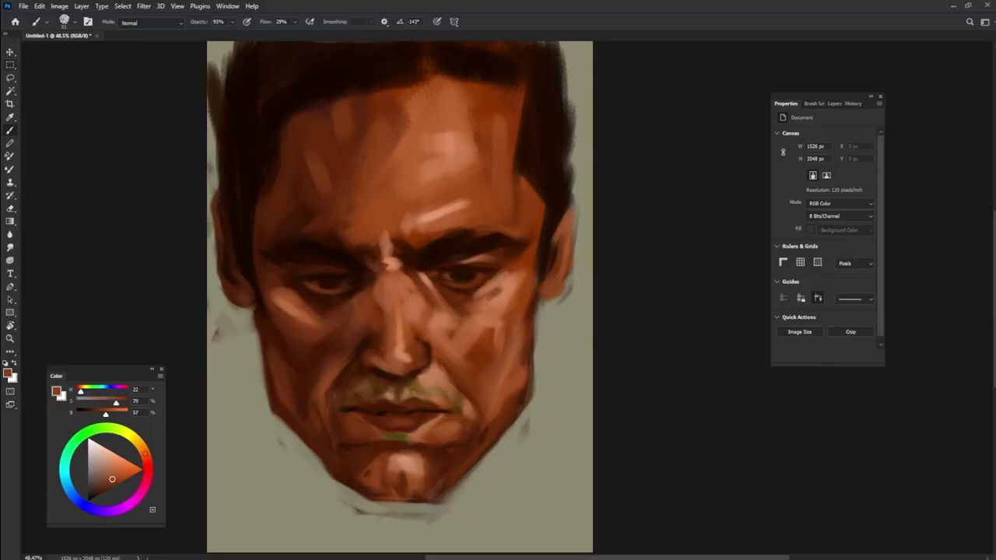
Try sketching sloping shoulder lines in sampled dark brown from both sides of the jaw to the canvas edges.
left_click(293, 222, "alt")
left_click_drag(267, 406, 199, 465)
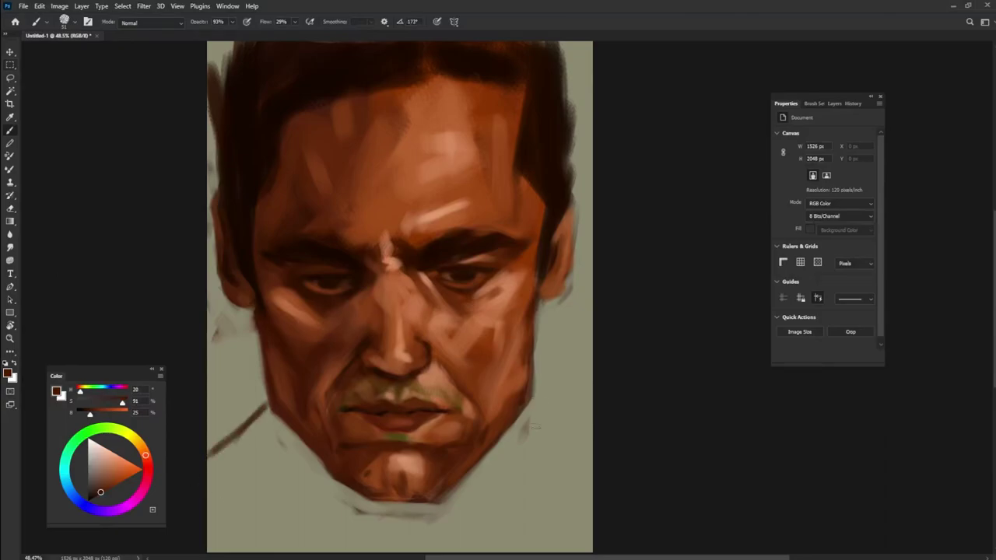
left_click_drag(539, 393, 609, 439)
left_click_drag(536, 389, 598, 435)
left_click_drag(537, 392, 600, 436)
left_click_drag(261, 407, 201, 455)
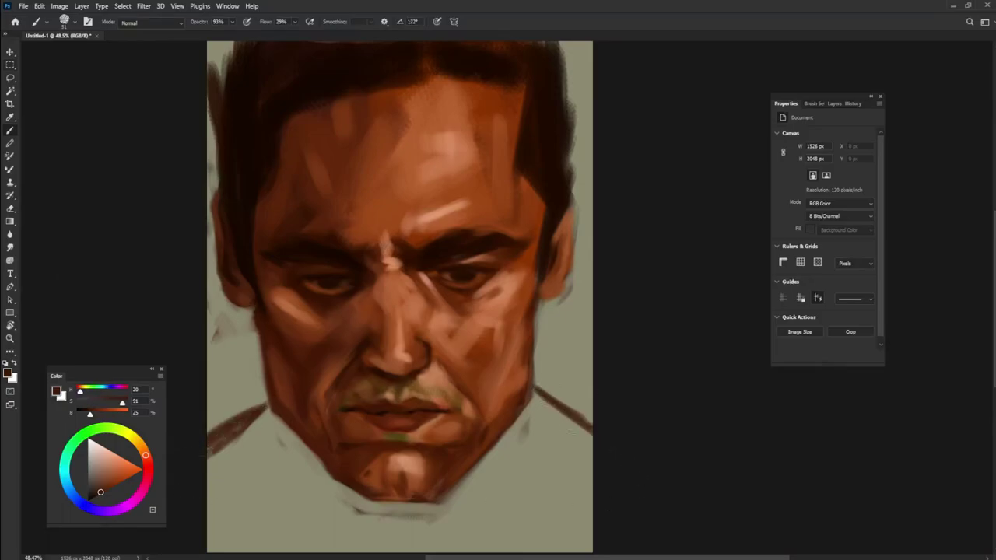
left_click_drag(537, 389, 606, 424)
Try sketching the lower neckline strokes and hatching the neck beneath the shadow-side jaw in dark brown.
right_click(227, 511)
left_click(472, 506)
mouse_move(472, 506)
left_mouse_down()
mouse_move(509, 507)
mouse_move(591, 459)
left_mouse_up()
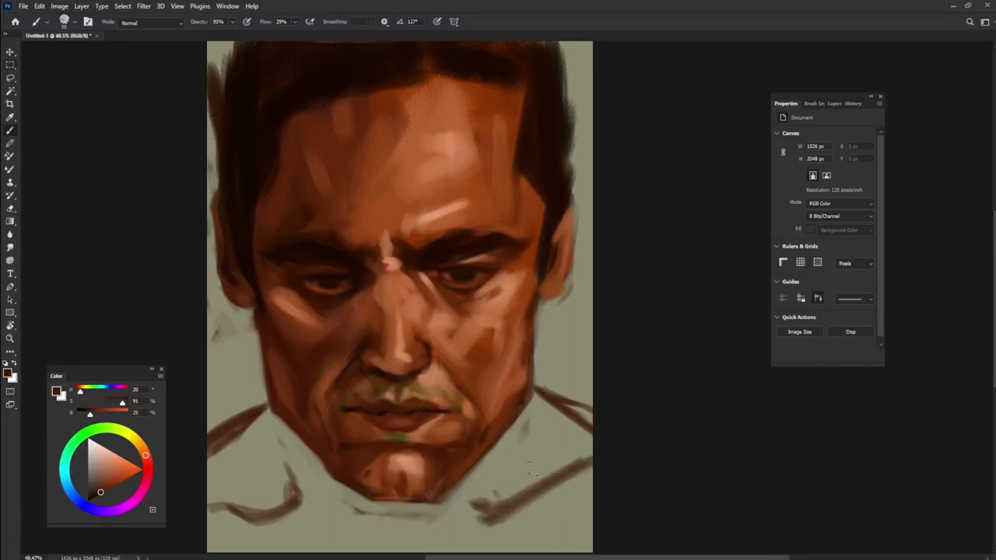
left_click(294, 273, "alt")
mouse_move(273, 424)
left_mouse_down()
mouse_move(326, 479)
mouse_move(276, 426)
mouse_move(303, 513)
mouse_move(275, 442)
left_mouse_up()
Set the brush opacity and flow to 100% and try blocking in the shadow-side shoulder with a large dark brown brush.
left_click_drag(233, 24, 234, 35)
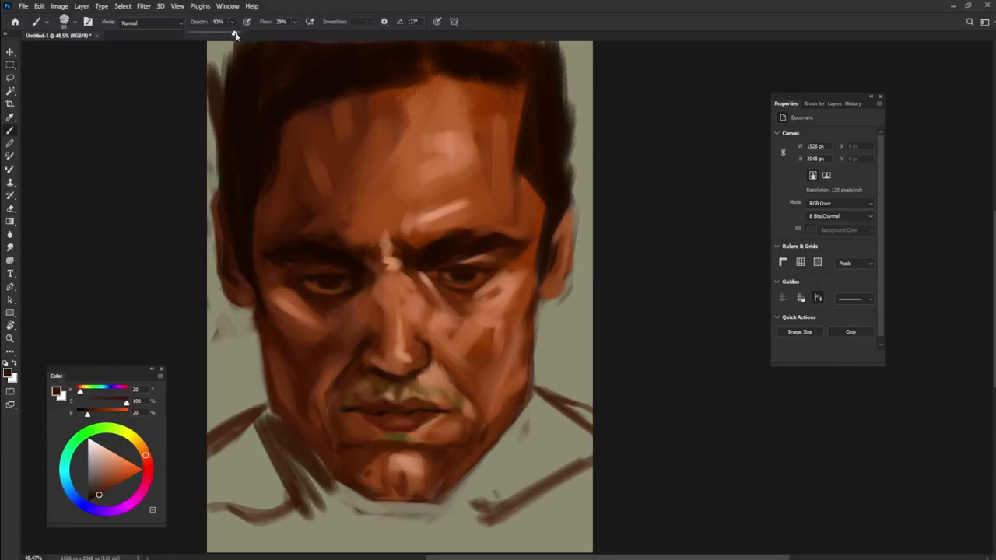
left_click(300, 22)
mouse_move(254, 439)
left_mouse_down()
mouse_move(273, 444)
mouse_move(252, 440)
mouse_move(247, 484)
mouse_move(381, 549)
left_mouse_up()
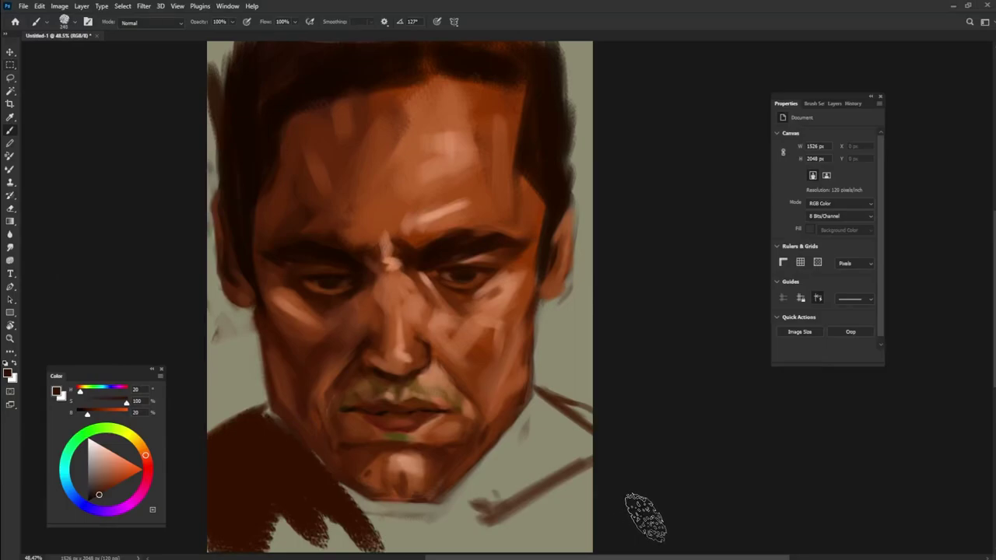
Undo the shoulder block-in, the neckline strokes and all the shoulder sketch lines.
key("ctrl+z")
key("ctrl+z")
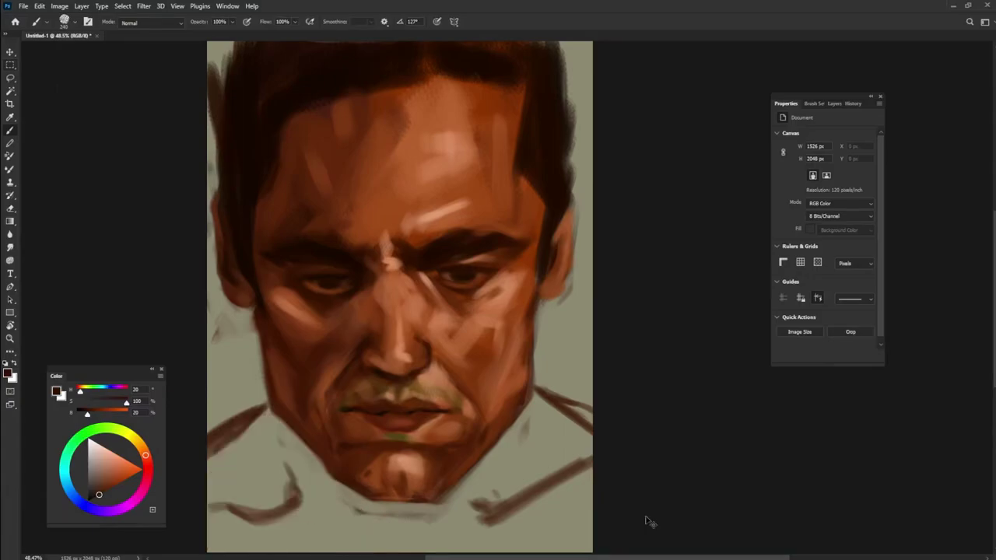
key("ctrl+z")
key("ctrl+z")
key("ctrl+z")
key("ctrl+z")
key("ctrl+z")
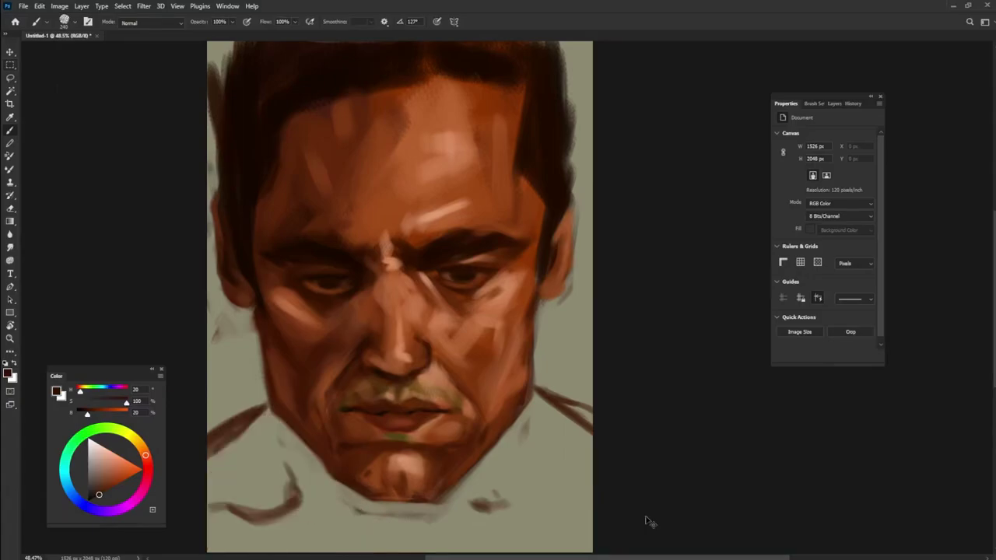
key("ctrl+z")
key("ctrl+z")
key("ctrl+z")
key("ctrl+z")
key("ctrl+z")
key("ctrl+z")
key("ctrl+z")
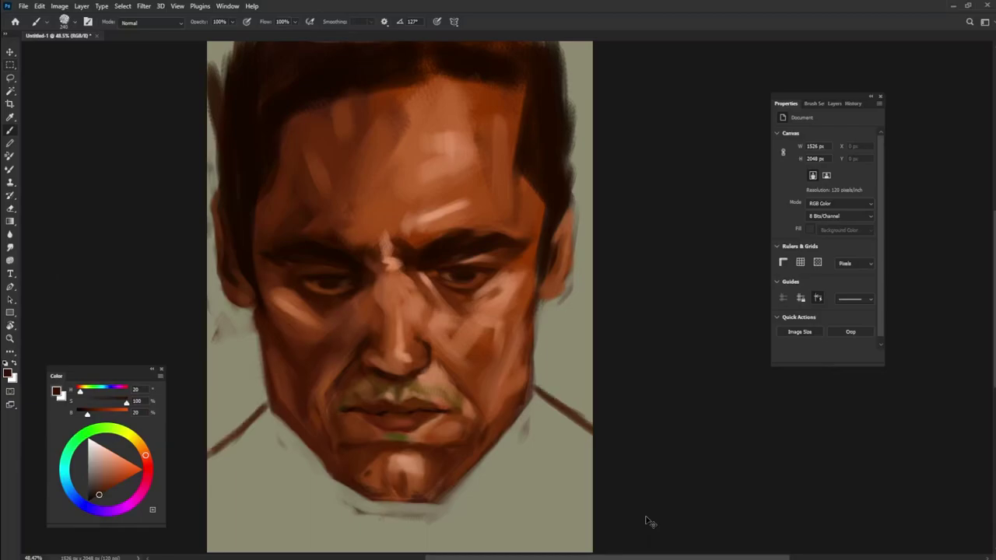
key("ctrl+z")
key("ctrl+z")
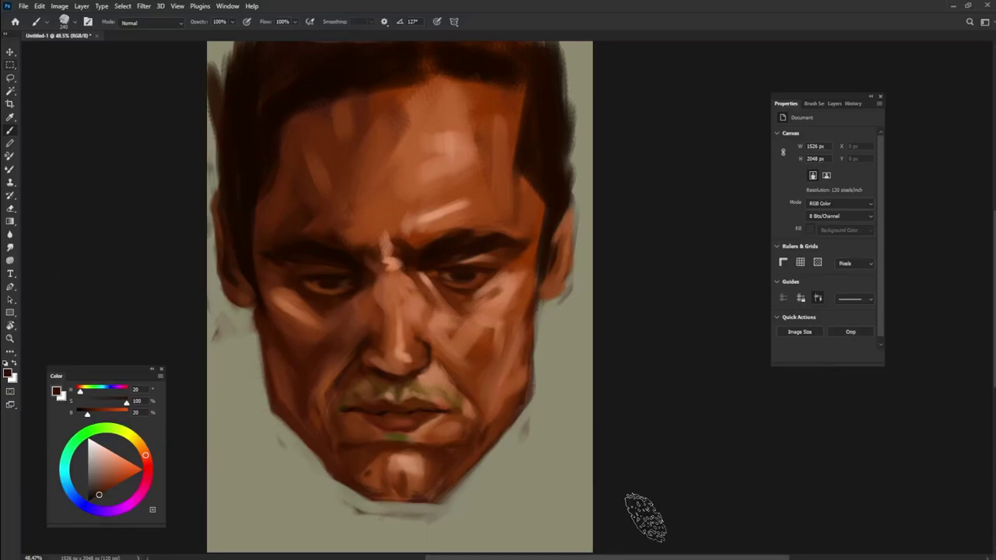
Outline both shoulder slopes from the jaw to the canvas edges in sampled dark brown with a smaller brush.
left_click_drag(428, 451, 392, 451)
left_click(355, 275, "alt")
left_click(327, 299, "alt")
left_click_drag(263, 395, 208, 444)
left_click(276, 410, "alt")
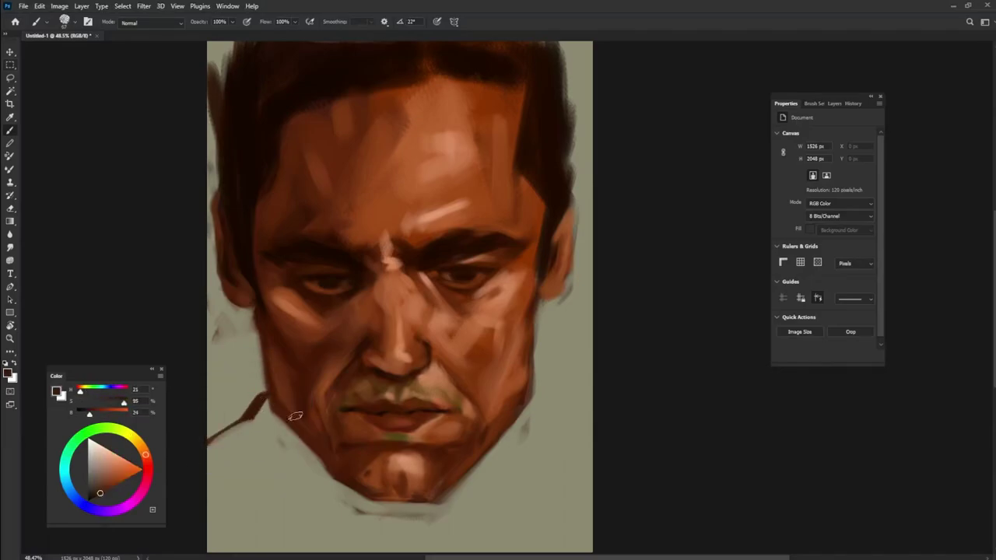
left_click_drag(539, 395, 601, 433)
left_click_drag(544, 389, 605, 446)
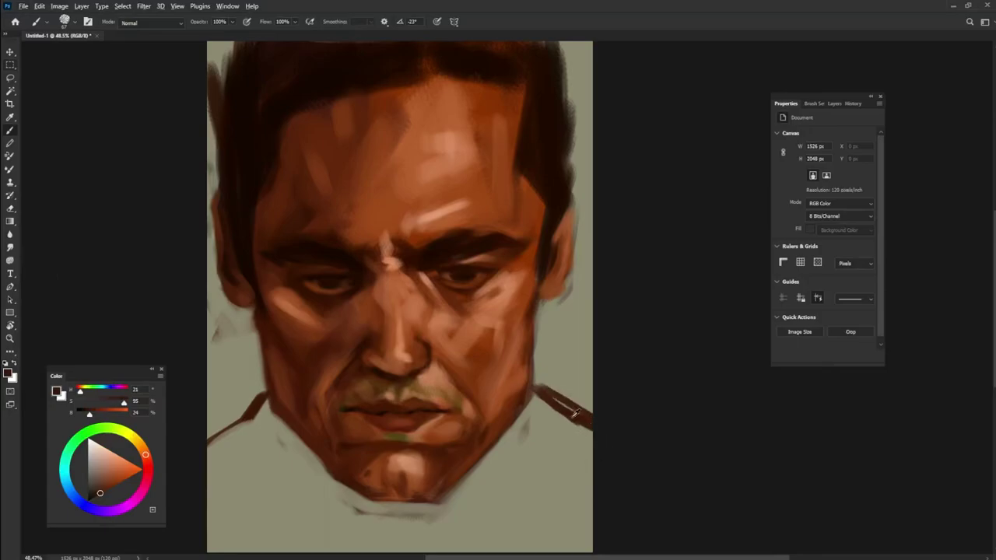
Block in the light-side shoulder with sampled reddish brown and the shadow-side shoulder with dark brown.
left_click(487, 354, "alt")
mouse_move(543, 411)
left_mouse_down()
mouse_move(443, 536)
mouse_move(505, 455)
mouse_move(459, 517)
mouse_move(453, 553)
mouse_move(587, 462)
mouse_move(566, 449)
mouse_move(568, 434)
mouse_move(587, 454)
mouse_move(556, 550)
mouse_move(580, 492)
mouse_move(545, 547)
left_mouse_up()
left_click(261, 405, "alt")
mouse_move(257, 432)
left_mouse_down()
mouse_move(226, 467)
mouse_move(202, 469)
mouse_move(258, 436)
mouse_move(262, 414)
mouse_move(326, 488)
left_mouse_up()
left_click(276, 411, "alt")
left_click(260, 426, "alt")
Fill the neck along the shadow-side jaw and under the chin with sampled dark reddish browns.
left_click(302, 379, "alt")
mouse_move(279, 425)
left_mouse_down()
mouse_move(327, 486)
mouse_move(304, 454)
mouse_move(315, 462)
mouse_move(339, 502)
left_mouse_up()
left_click_drag(306, 451, 351, 520)
mouse_move(295, 460)
left_mouse_down()
mouse_move(303, 500)
mouse_move(257, 451)
mouse_move(233, 506)
mouse_move(372, 526)
mouse_move(323, 479)
mouse_move(366, 510)
mouse_move(413, 512)
mouse_move(366, 511)
mouse_move(458, 515)
mouse_move(447, 509)
mouse_move(469, 489)
left_mouse_up()
left_click(433, 504, "alt")
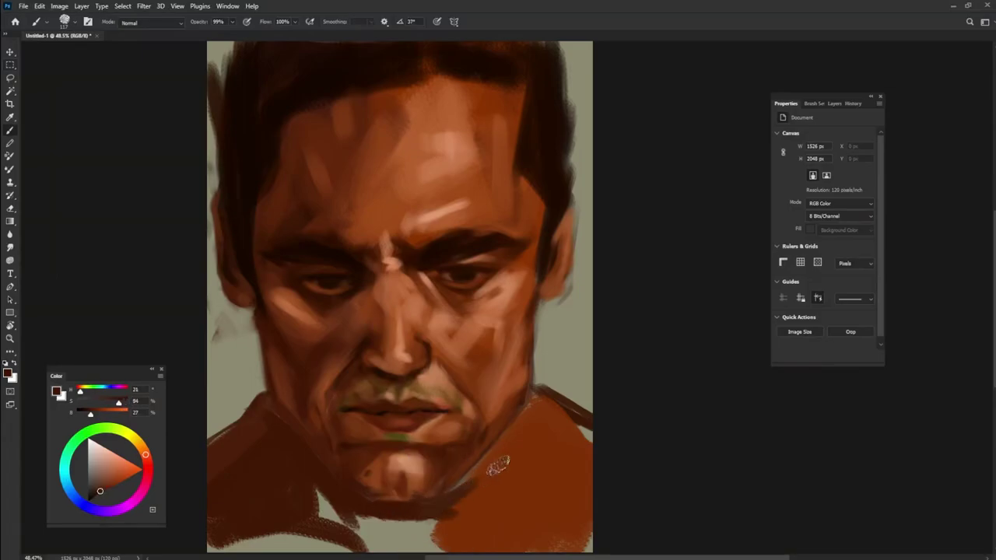
Lighten the light-side shoulder and neck up to the jawline with sampled orange brown.
left_click(513, 388, "alt")
left_click_drag(524, 439, 504, 464)
left_click(506, 459, "alt")
mouse_move(524, 426)
left_mouse_down()
mouse_move(458, 494)
mouse_move(540, 420)
mouse_move(531, 411)
mouse_move(500, 447)
mouse_move(536, 403)
mouse_move(589, 430)
mouse_move(506, 474)
mouse_move(509, 502)
mouse_move(596, 472)
left_mouse_up()
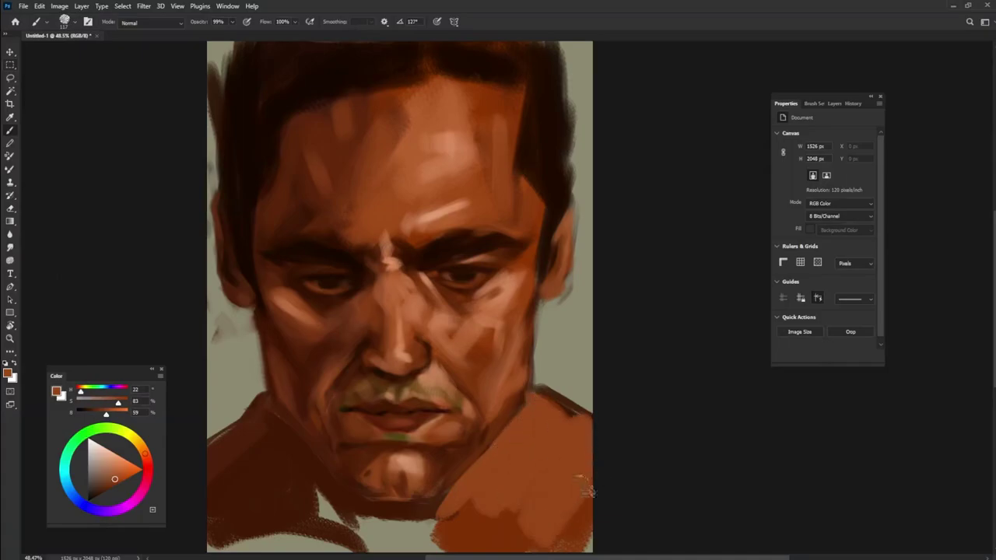
Extend sampled orange and dark browns below the chin and across the chest, covering the remaining olive gaps.
left_click(488, 501, "alt")
left_click_drag(489, 501, 418, 545)
left_click(460, 509, "alt")
mouse_move(460, 509)
left_mouse_down()
mouse_move(423, 524)
mouse_move(415, 509)
mouse_move(350, 537)
left_mouse_up()
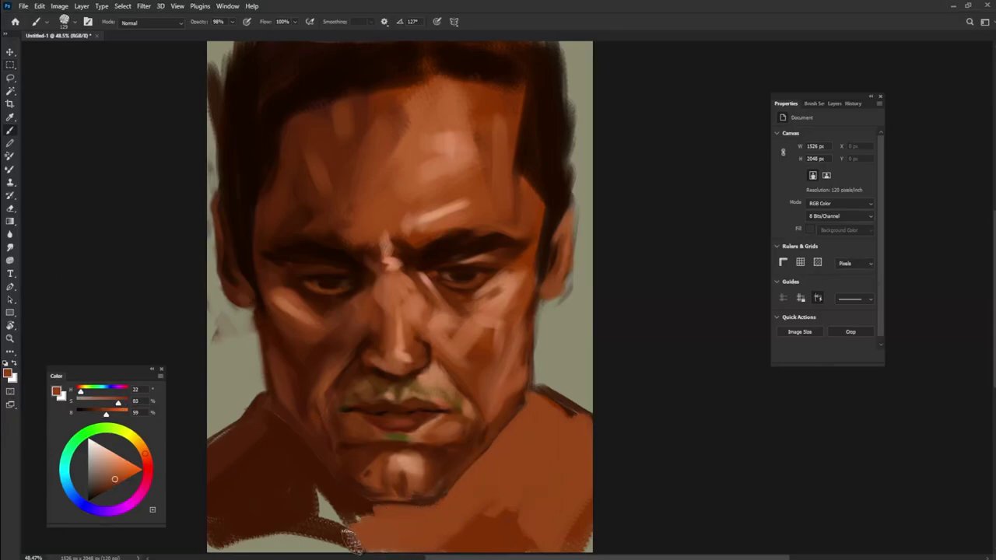
left_click(317, 502, "alt")
mouse_move(317, 503)
left_mouse_down()
mouse_move(333, 523)
mouse_move(317, 492)
mouse_move(425, 522)
mouse_move(436, 435)
mouse_move(355, 536)
mouse_move(311, 524)
mouse_move(205, 549)
mouse_move(353, 535)
left_mouse_up()
Clean up the light-side shoulder's upper edge with sampled brown and background olive, and lower the brush flow to 19%.
left_click(427, 440, "alt")
left_click_drag(569, 378, 566, 385)
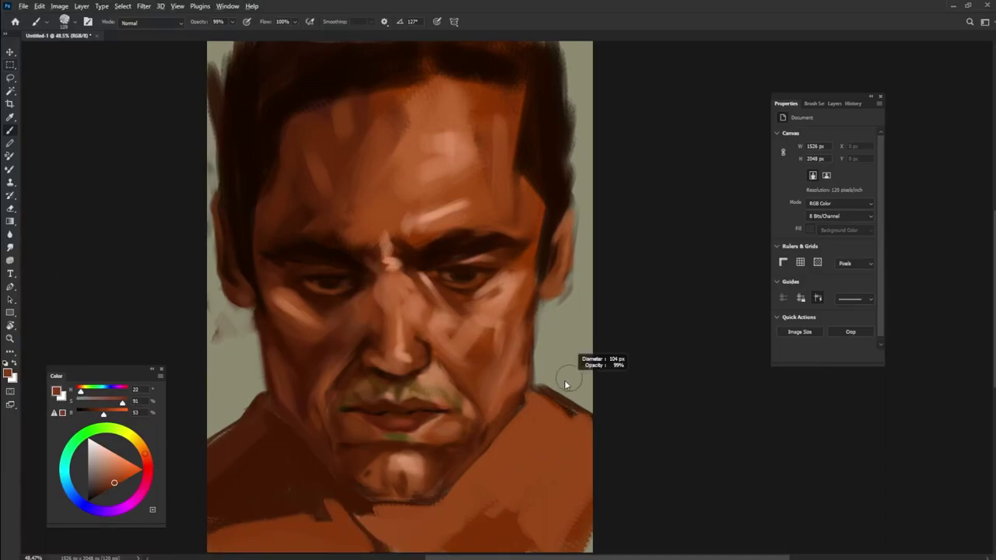
left_click(556, 363, "alt")
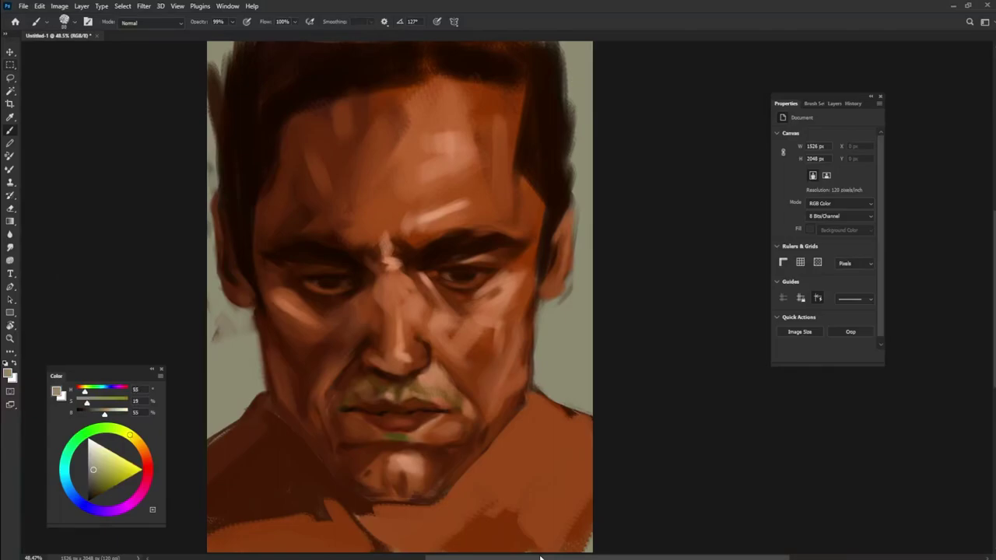
left_click_drag(296, 22, 257, 36)
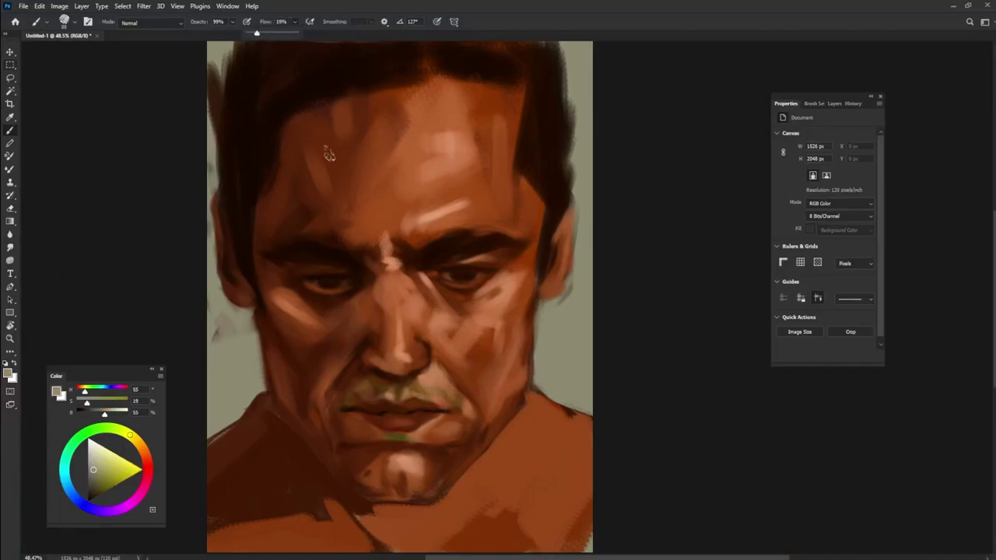
Brighten the light-side shoulder and upper chest with light orange browns sampled from the cheek and shoulder.
left_click(514, 336, "alt")
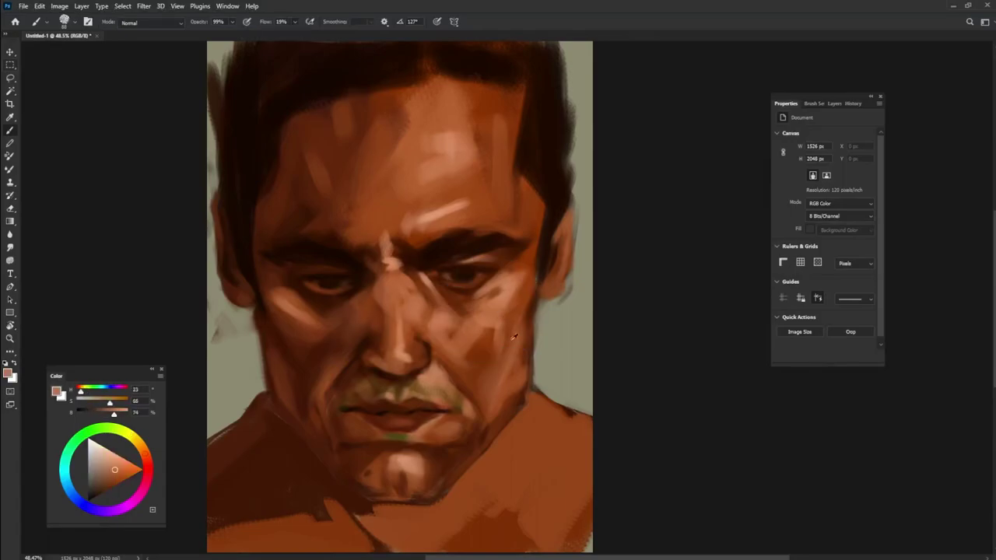
mouse_move(522, 416)
left_mouse_down()
mouse_move(582, 475)
mouse_move(585, 467)
left_mouse_up()
left_click_drag(558, 444, 609, 461)
left_click_drag(551, 415, 585, 430)
left_click(548, 436, "alt")
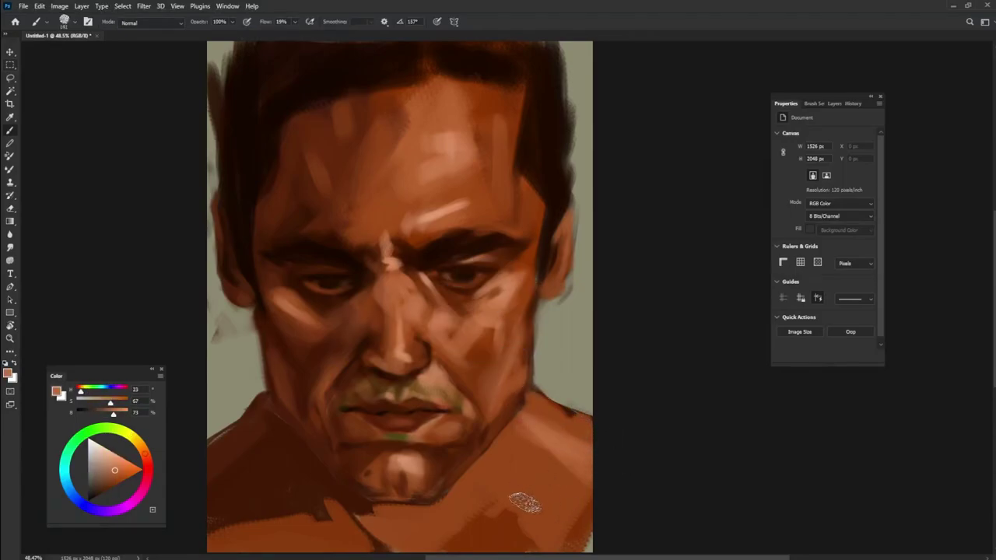
left_click_drag(527, 502, 480, 536)
left_click_drag(540, 485, 473, 540)
Blend sampled dark and mid browns under the chin and down the throat, softening the shadow-side neck strokes.
left_click(350, 502, "alt")
mouse_move(388, 498)
left_mouse_down()
mouse_move(366, 509)
mouse_move(453, 506)
left_mouse_up()
mouse_move(513, 431)
left_mouse_down()
mouse_move(421, 532)
mouse_move(427, 516)
mouse_move(383, 549)
mouse_move(404, 515)
mouse_move(381, 537)
mouse_move(399, 529)
mouse_move(352, 522)
mouse_move(394, 537)
left_mouse_up()
mouse_move(296, 488)
left_mouse_down()
mouse_move(306, 492)
mouse_move(298, 476)
mouse_move(332, 517)
left_mouse_up()
left_click(331, 529, "alt")
left_click(302, 453, "alt")
left_click_drag(304, 470, 335, 520)
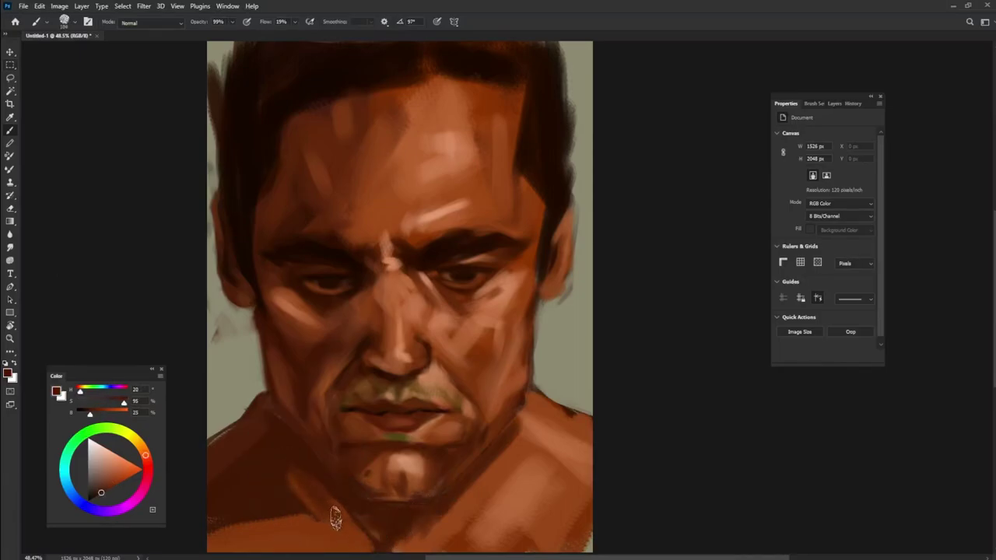
Add sampled mid-brown strokes along the shadow-side shoulder and collarbone.
left_click(498, 472, "alt")
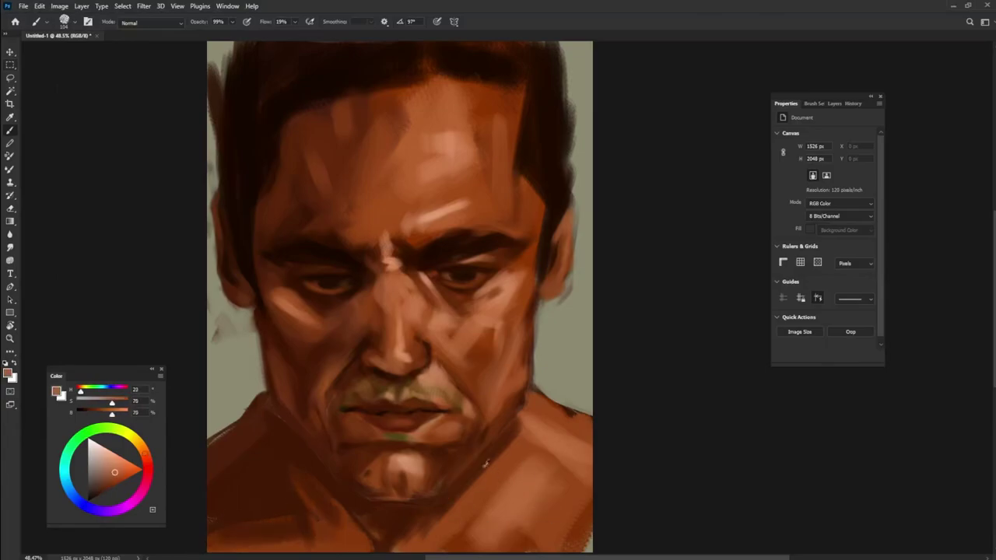
mouse_move(195, 478)
left_mouse_down()
mouse_move(262, 464)
mouse_move(196, 487)
left_mouse_up()
left_click(262, 465, "alt")
left_click_drag(247, 448, 191, 482)
left_click(322, 406, "alt")
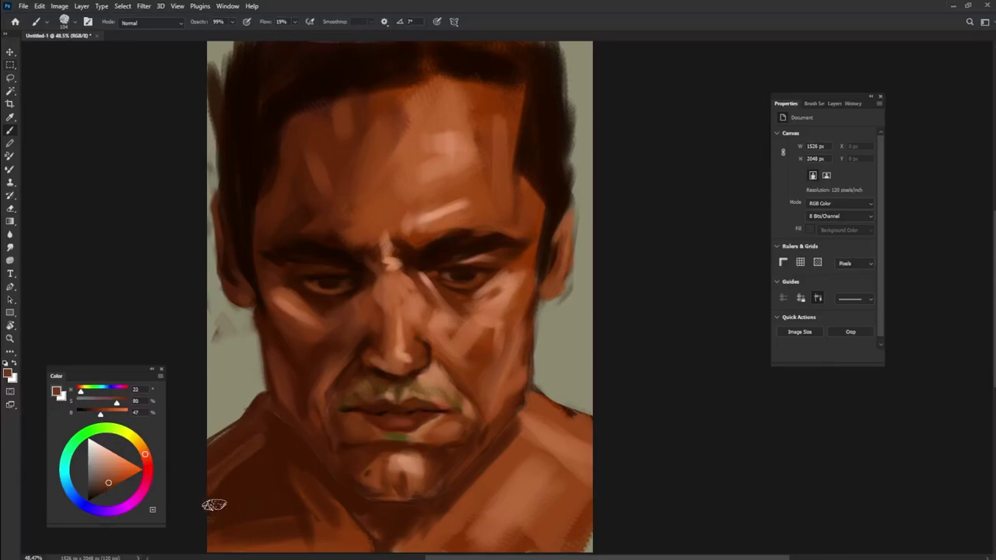
Paint a dark reddish-brown collarbone shadow across the light-side chest and lighten the neck beside the jaw with sampled orange brown.
left_click(500, 340, "alt")
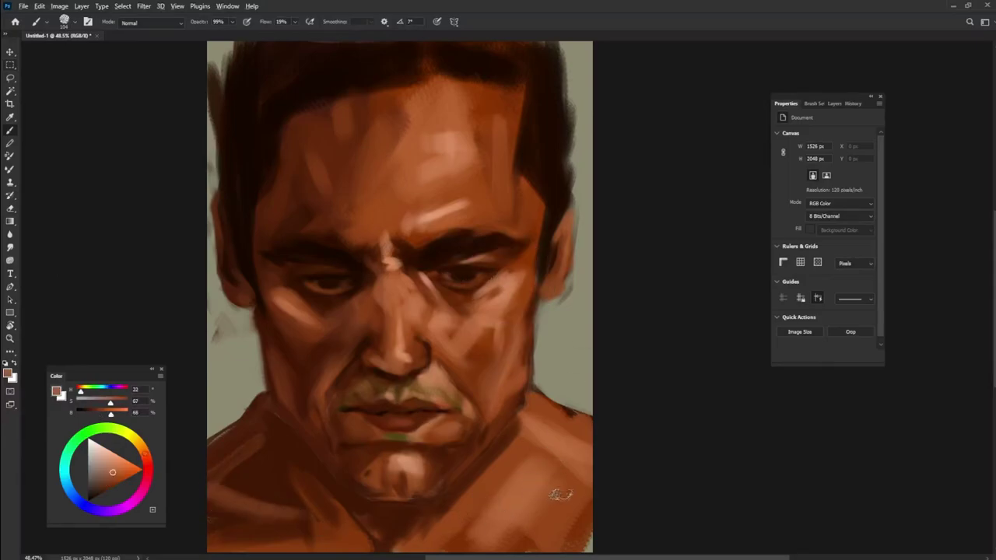
left_click(483, 468, "alt")
left_click_drag(551, 506, 489, 538)
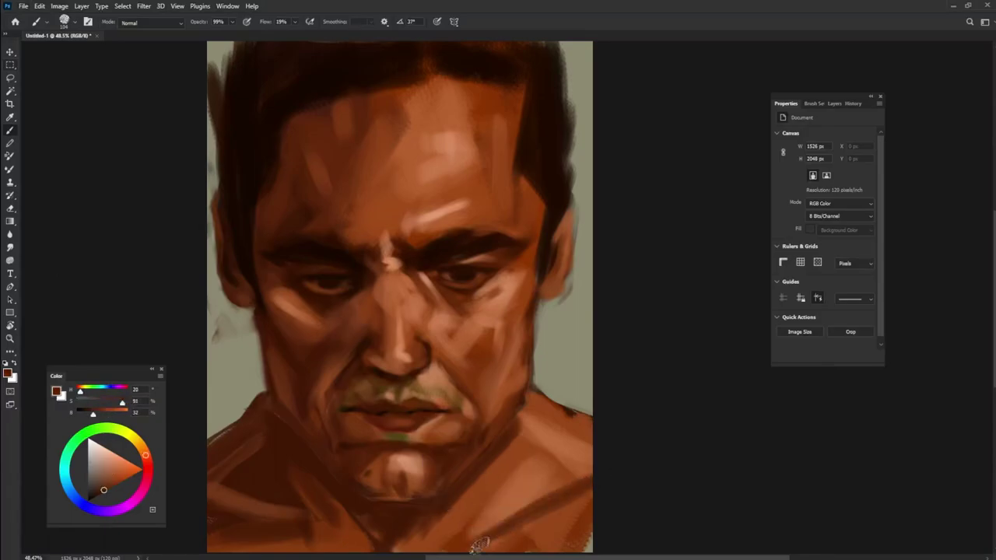
left_click(567, 475, "alt")
left_click(534, 452, "alt")
left_click_drag(537, 404, 514, 464)
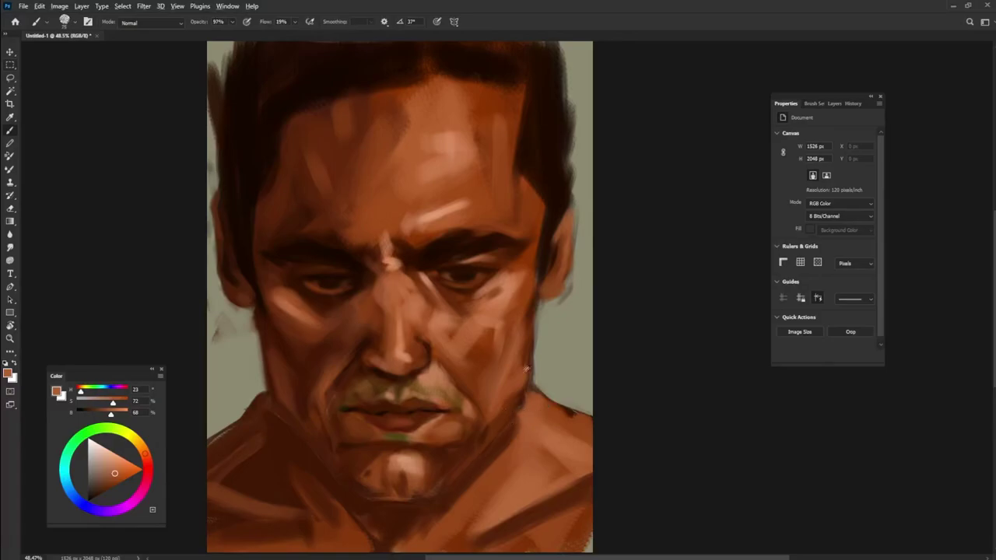
Deepen the jaw contours on both sides of the face with sampled dark reddish browns.
left_click(537, 295, "alt")
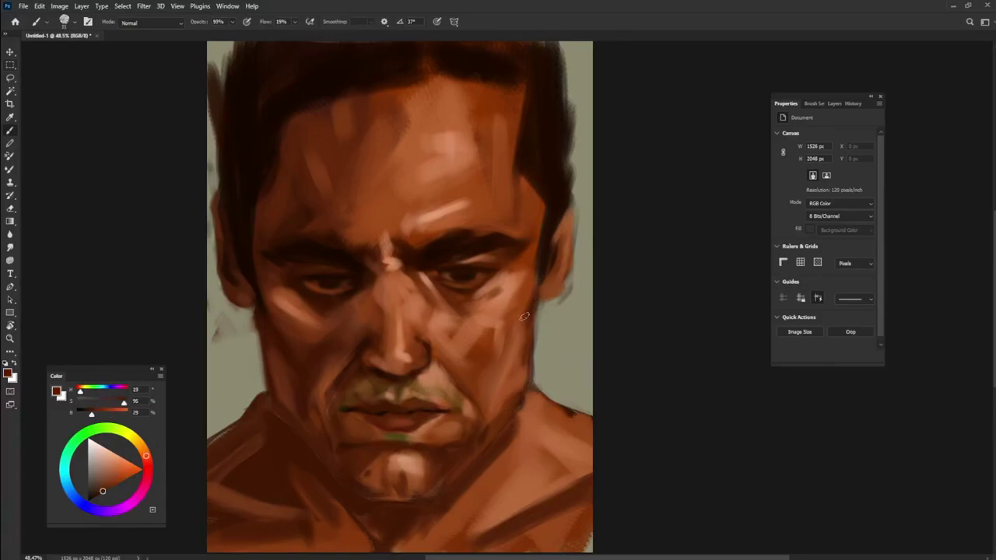
left_click_drag(527, 333, 507, 367)
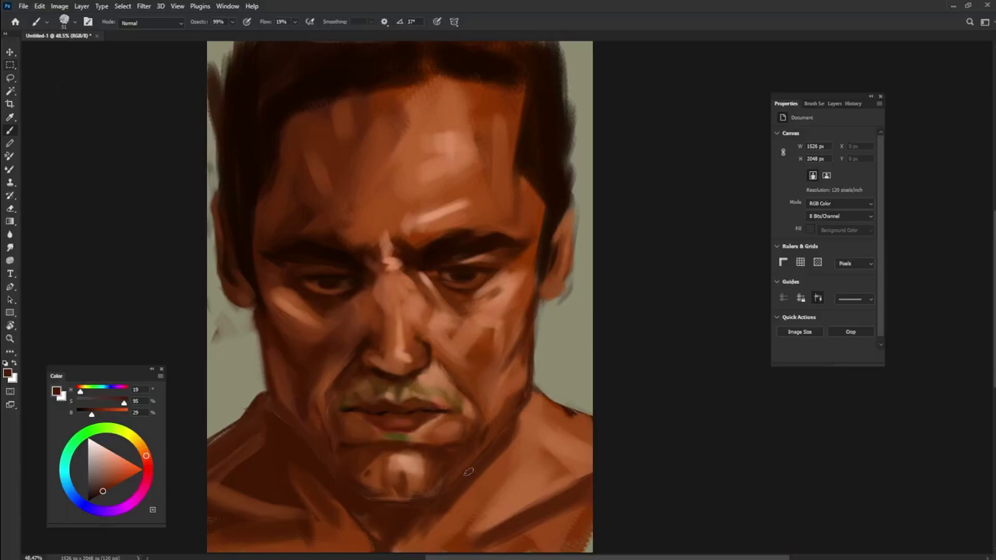
left_click(445, 279, "alt")
left_click(304, 257, "alt")
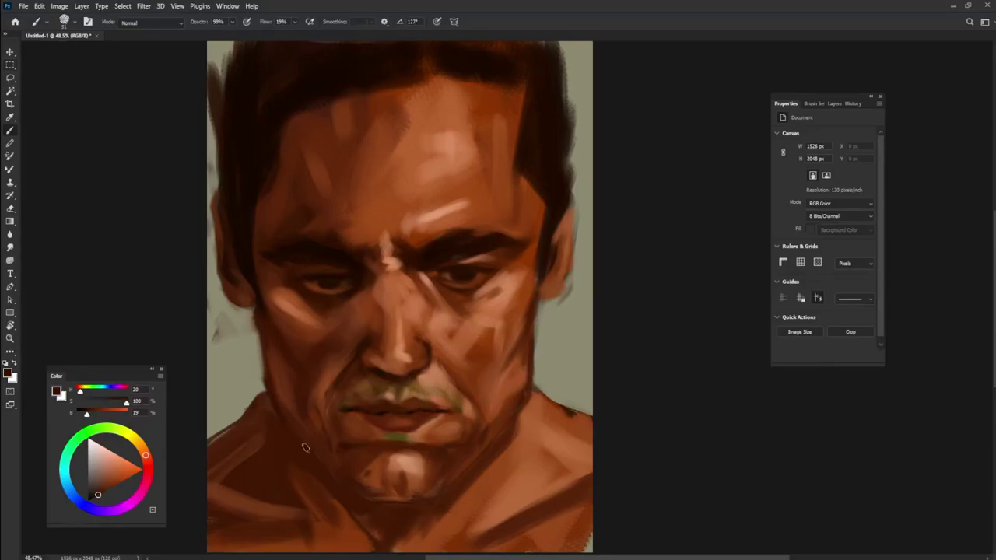
Define the shadow-side neck, the chin's underside and both shoulder tops with sampled near-black brown lines.
left_click(323, 281, "alt")
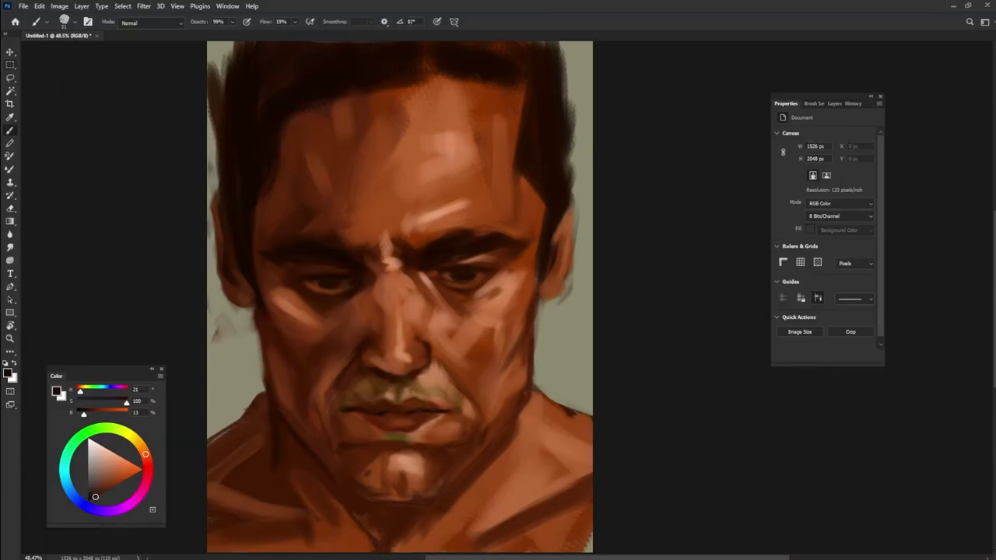
left_click_drag(256, 408, 263, 405)
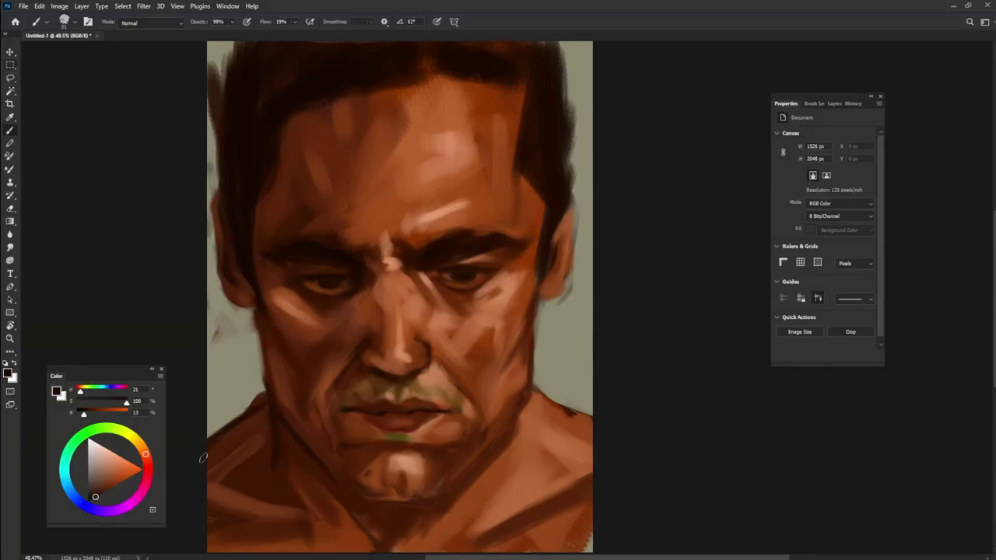
left_click_drag(535, 395, 598, 434)
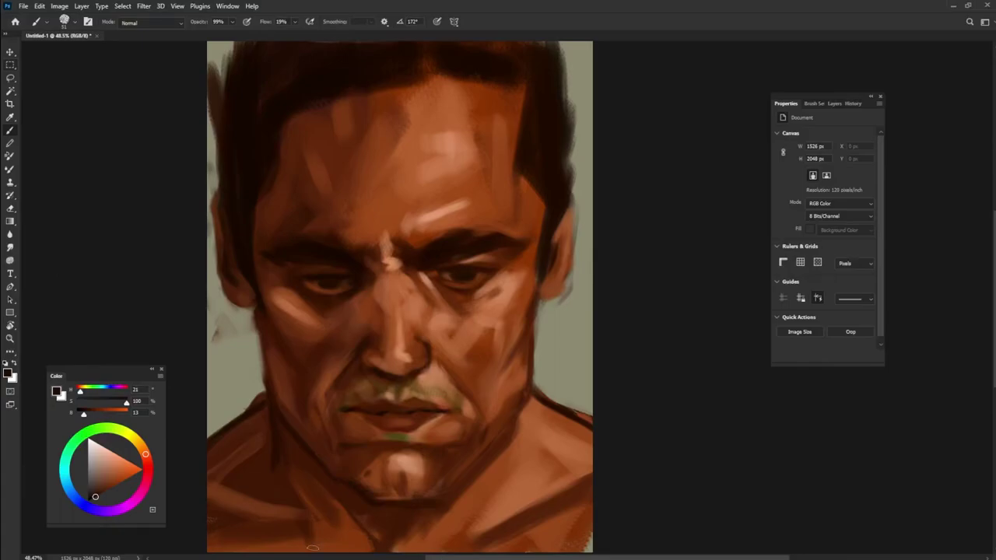
Paint the shadow-side neck tendon running down to the throat with sampled lighter browns.
left_click_drag(298, 475, 307, 476)
left_click(317, 501, "alt")
left_click(412, 387, "alt")
left_click_drag(330, 523, 338, 526)
mouse_move(311, 496)
left_mouse_down()
mouse_move(338, 534)
mouse_move(373, 552)
mouse_move(337, 513)
mouse_move(353, 527)
left_mouse_up()
left_click(306, 476, "alt")
left_click(314, 506, "alt")
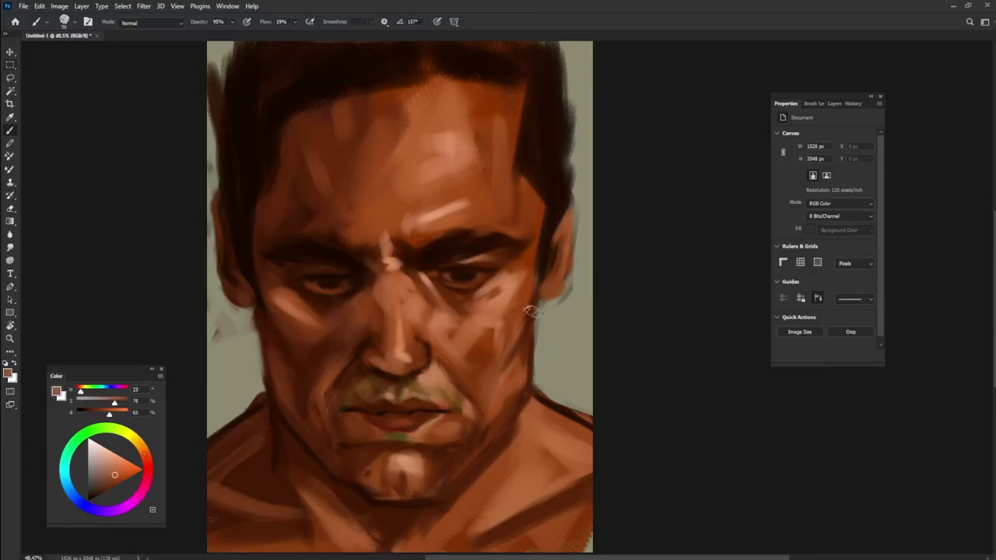
Blend the throat below the chin into the light-side neck with sampled mid and orange browns.
mouse_move(449, 515)
left_mouse_down()
mouse_move(471, 513)
mouse_move(408, 543)
left_mouse_up()
left_click(392, 530, "alt")
left_click_drag(442, 517, 423, 553)
left_click(468, 513, "alt")
left_click(401, 521, "alt")
left_click(441, 523, "alt")
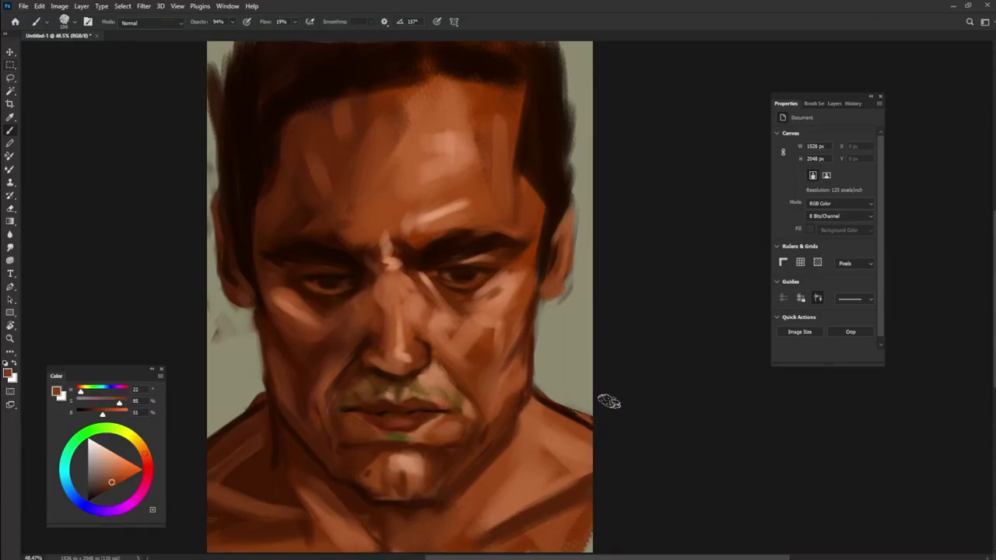
Deepen the cast shadow beneath the chin and jaw with sampled dark browns.
left_click(506, 433, "alt")
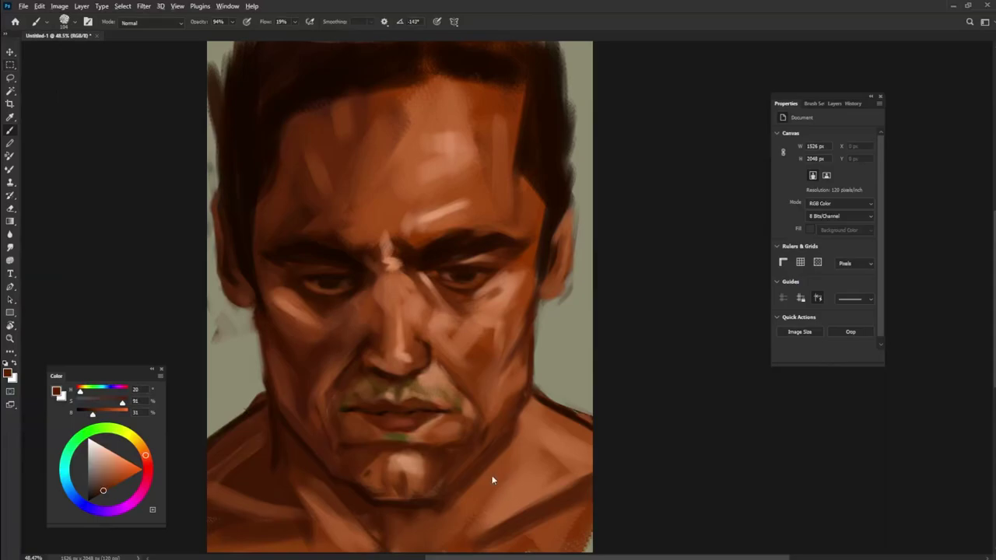
left_click(407, 510, "alt")
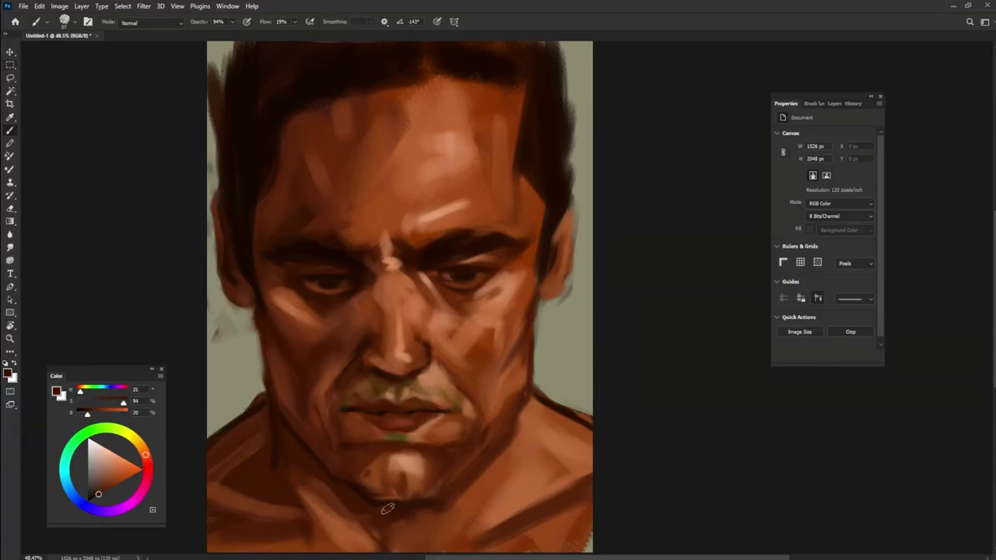
left_click(343, 492, "alt")
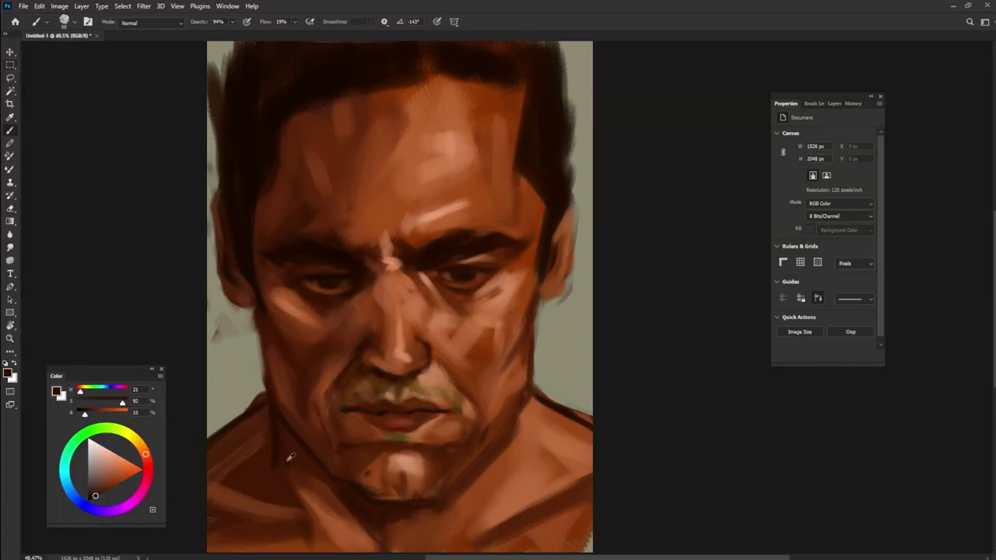
Model the shadow-side neck, shoulder and collarbone hollow with alternating sampled mid and dark browns.
left_click(283, 505, "alt")
left_click_drag(283, 489, 289, 504)
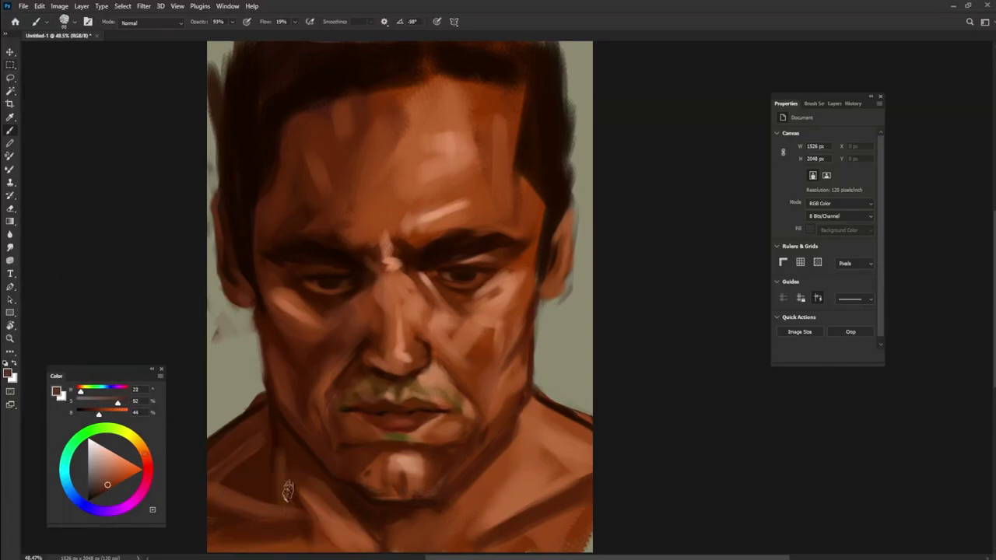
left_click(281, 502, "alt")
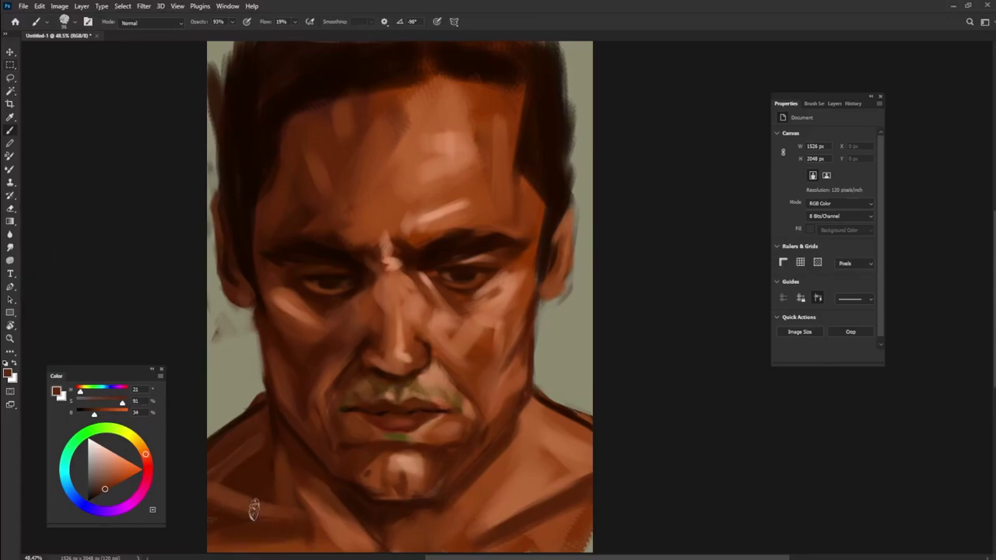
left_click(243, 473, "alt")
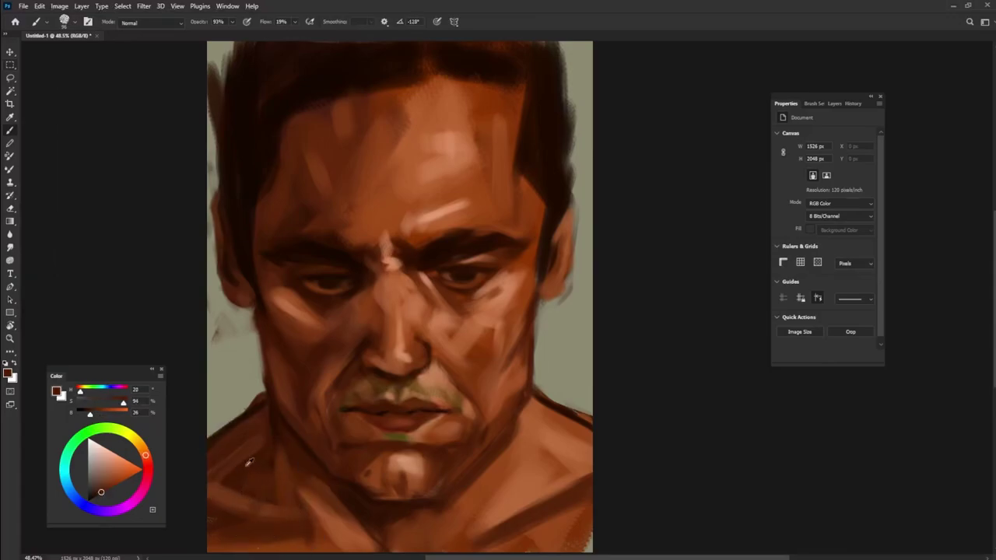
left_click(271, 419, "alt")
mouse_move(231, 471)
left_mouse_down()
mouse_move(218, 479)
mouse_move(229, 472)
left_mouse_up()
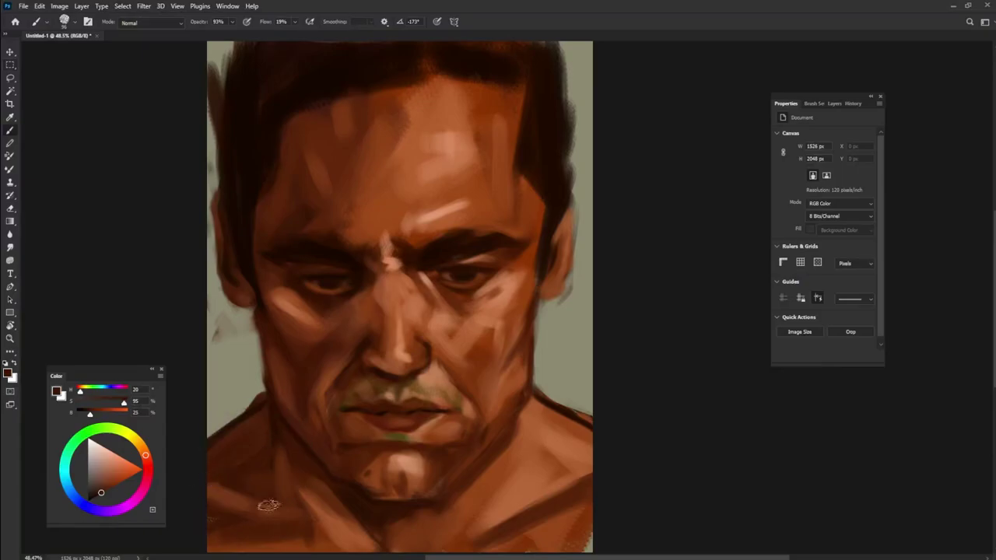
left_click(272, 536, "alt")
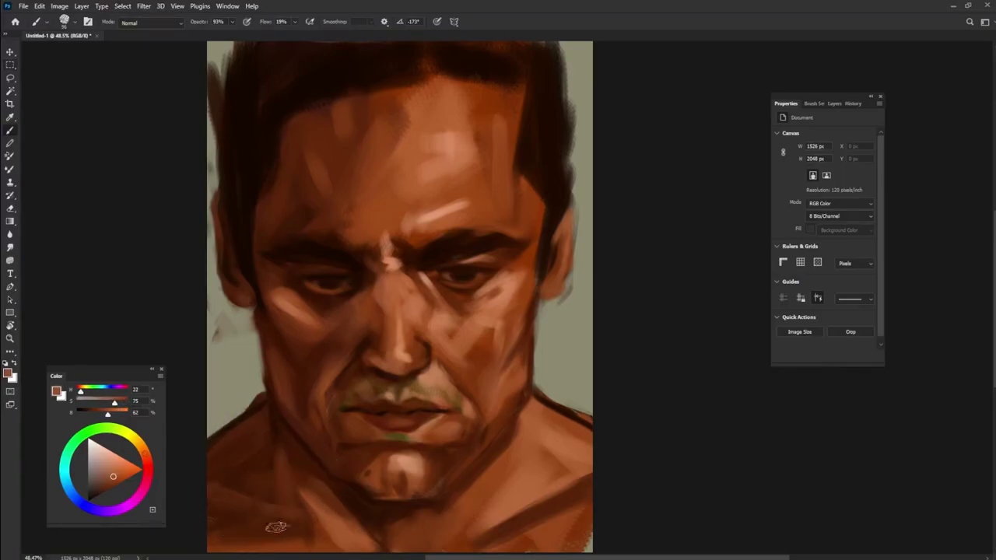
left_click(212, 488, "alt")
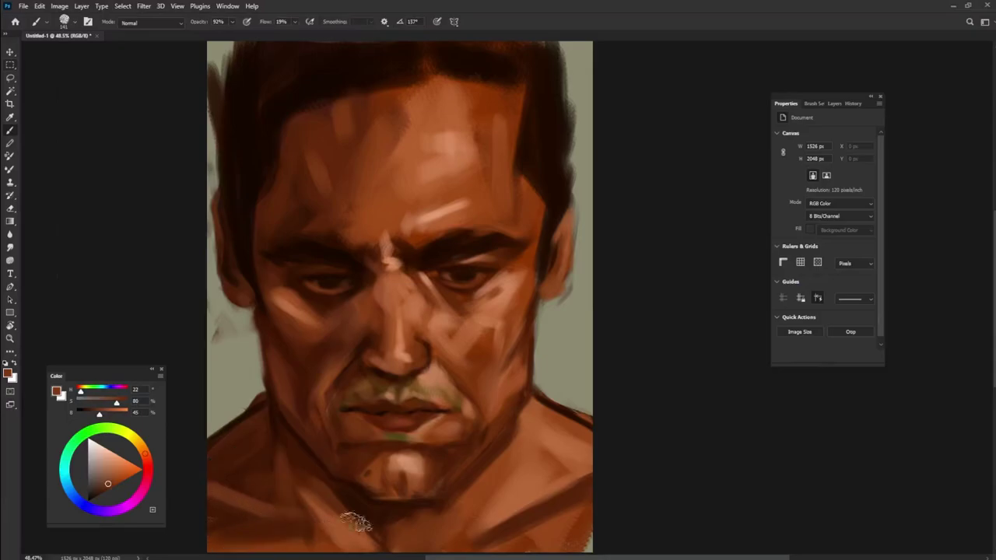
Add a highlight above the light-side collarbone with peach sampled from the brow and blend it into the chest.
left_click(530, 506, "alt")
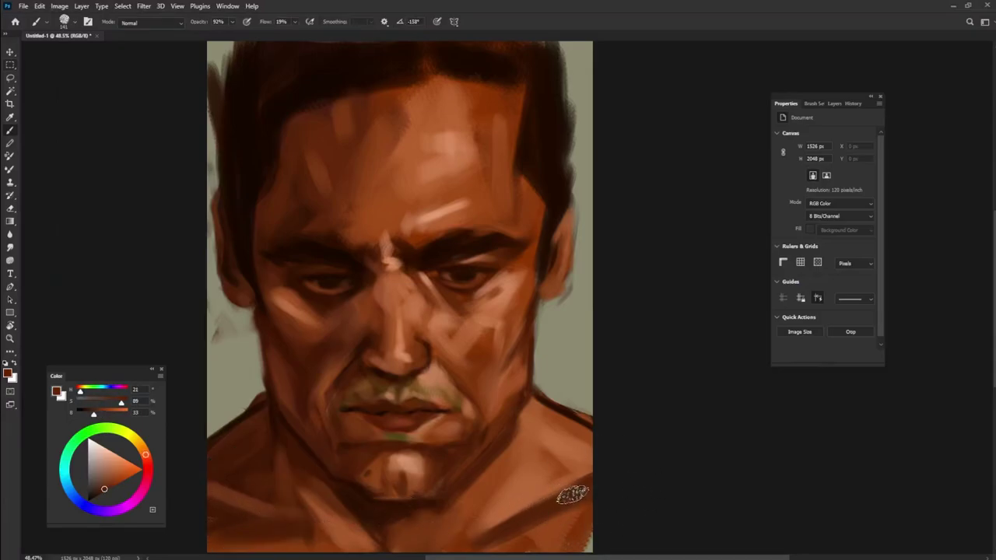
left_click(434, 211, "alt")
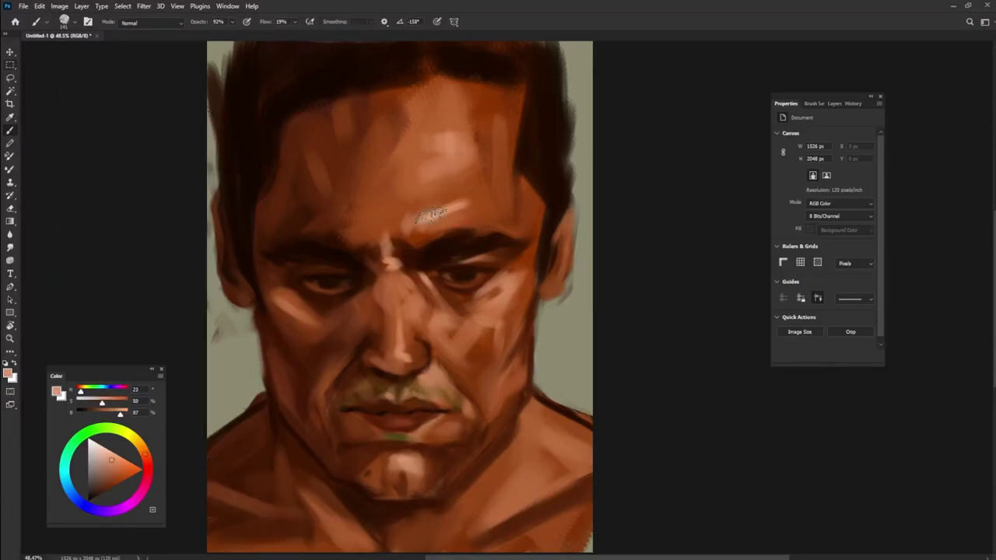
left_click_drag(526, 489, 480, 521)
left_click_drag(520, 472, 493, 520)
left_click(499, 478, "alt")
left_click_drag(516, 472, 489, 514)
left_click(505, 499, "alt")
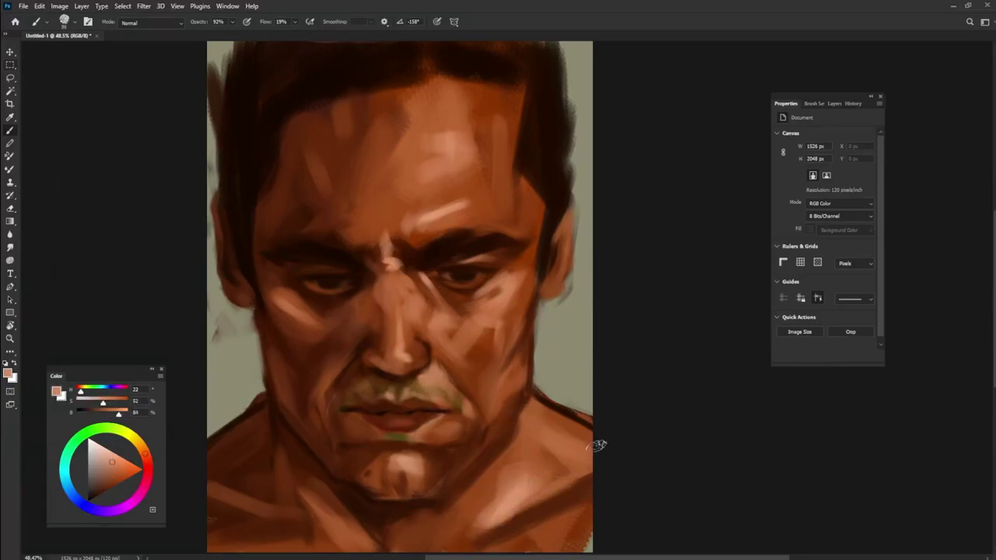
Refine the edges of the shadow-side neck tendon with sampled dark reddish brown and lighter brown.
left_click(328, 484, "alt")
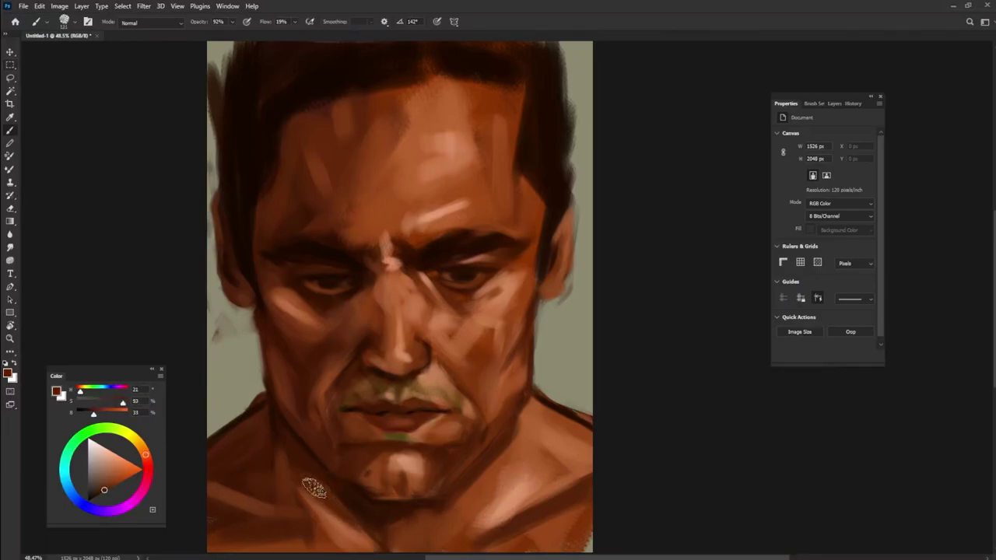
left_click(354, 517, "alt")
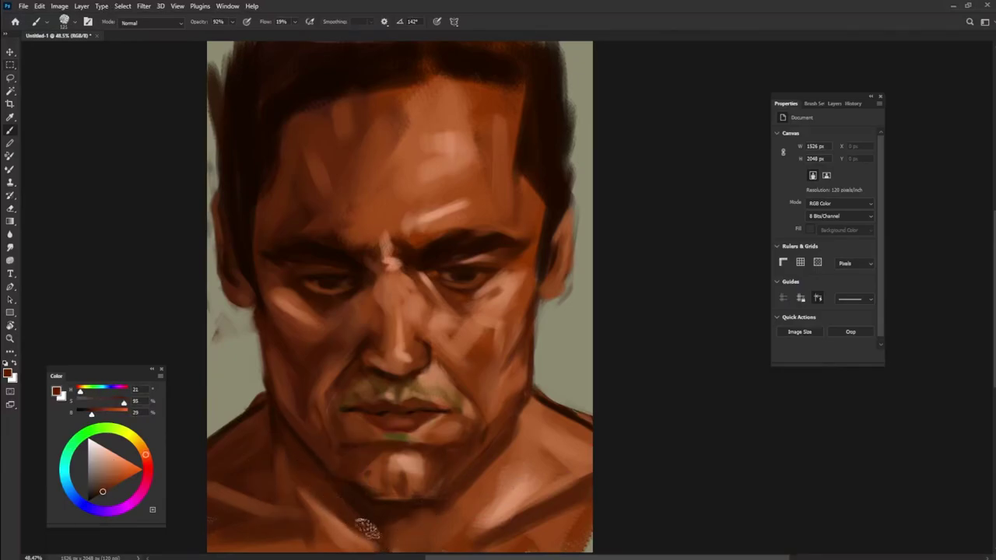
left_click(351, 518, "alt")
key("Right")
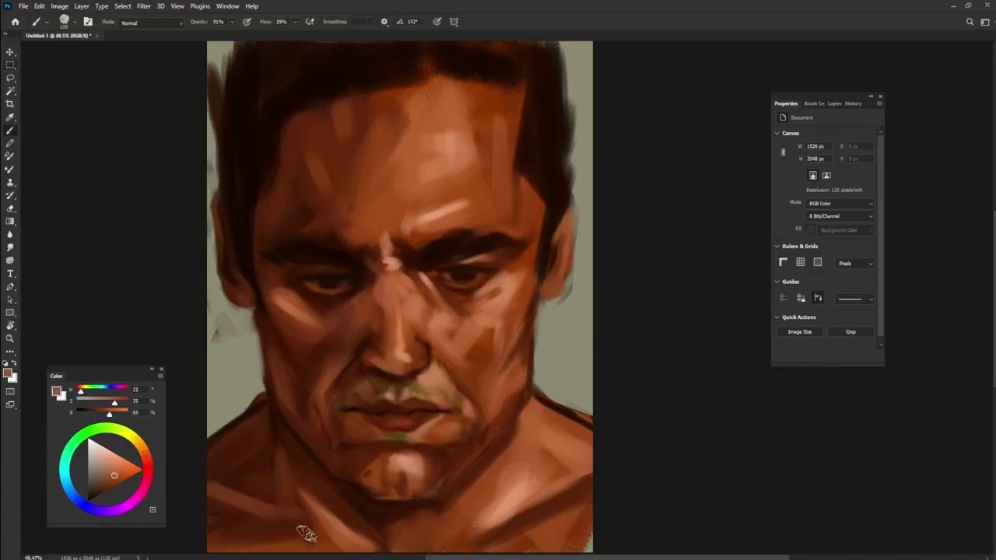
Blend sampled browns beside the shadow-side neck tendon, shaping where it meets the inner end of the collarbone.
mouse_move(305, 514)
left_mouse_down()
mouse_move(307, 535)
mouse_move(296, 534)
mouse_move(300, 522)
left_mouse_up()
left_click(296, 503, "alt")
left_click(323, 532, "alt")
left_click(318, 515, "alt")
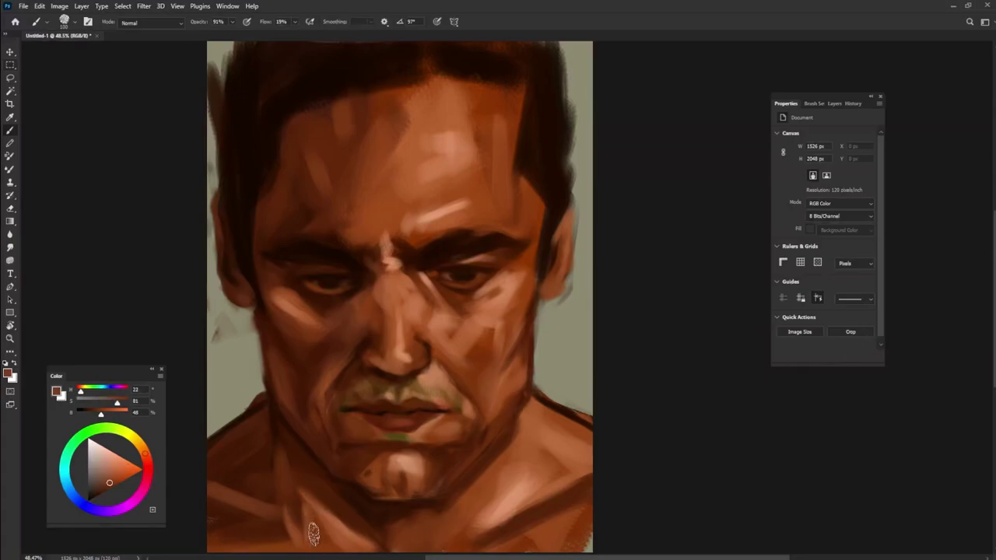
left_click(300, 501, "alt")
left_click(315, 533, "alt")
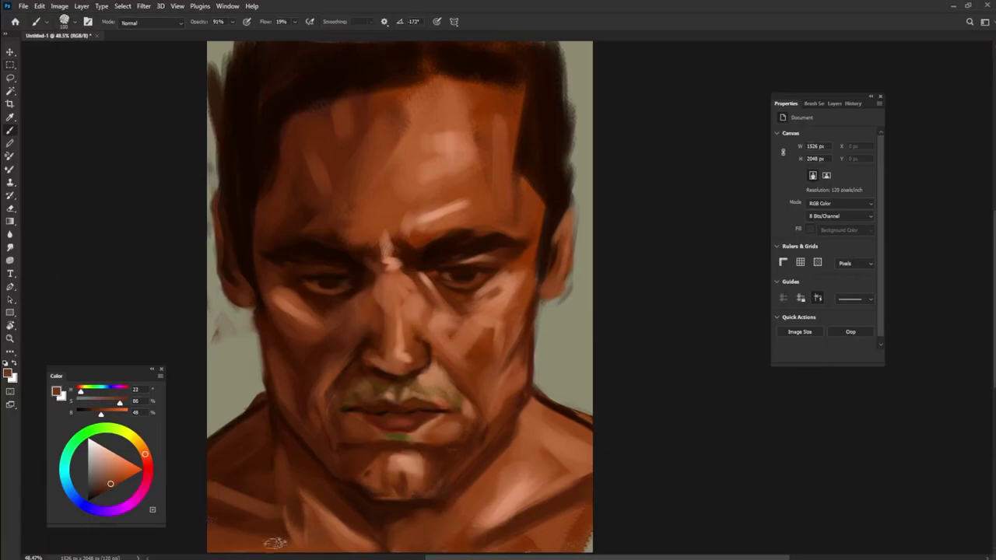
Shade around the collarbones with sampled light reddish brown and dark brown.
left_click(338, 514, "alt")
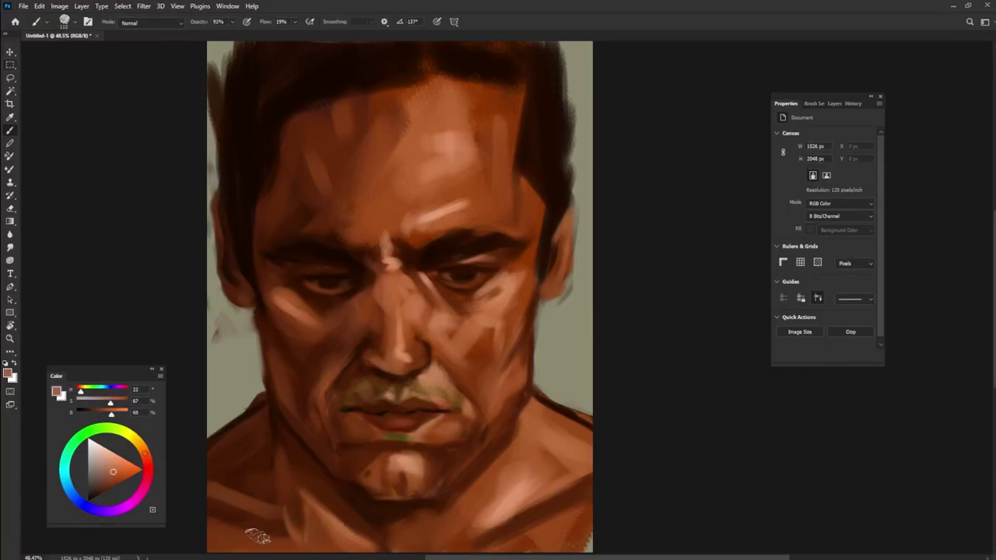
left_click(262, 486, "alt")
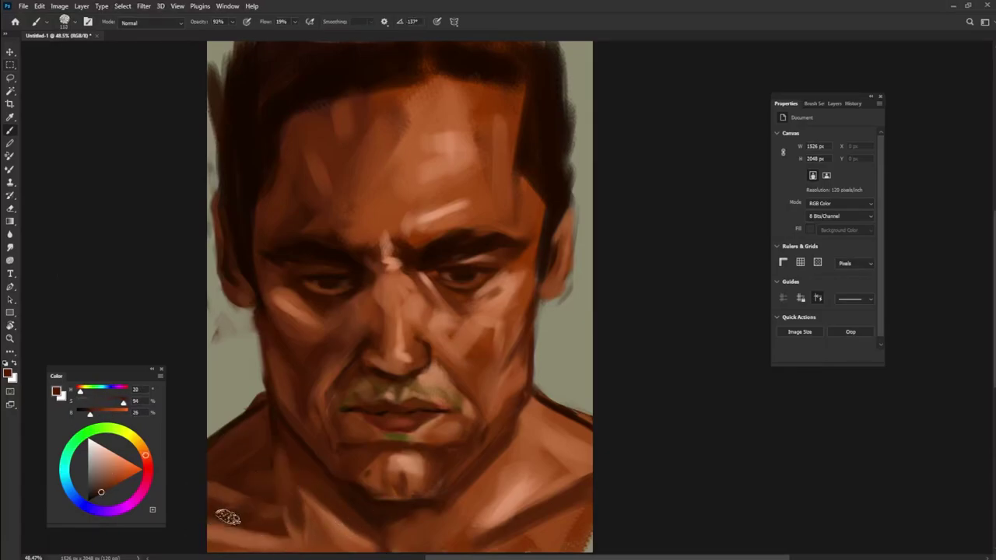
mouse_move(516, 482)
left_mouse_down()
mouse_move(514, 471)
mouse_move(488, 483)
left_mouse_up()
Deepen the shadow under the shadow-side jaw and blend sampled dark and mid browns down the neck.
left_click(354, 485, "alt")
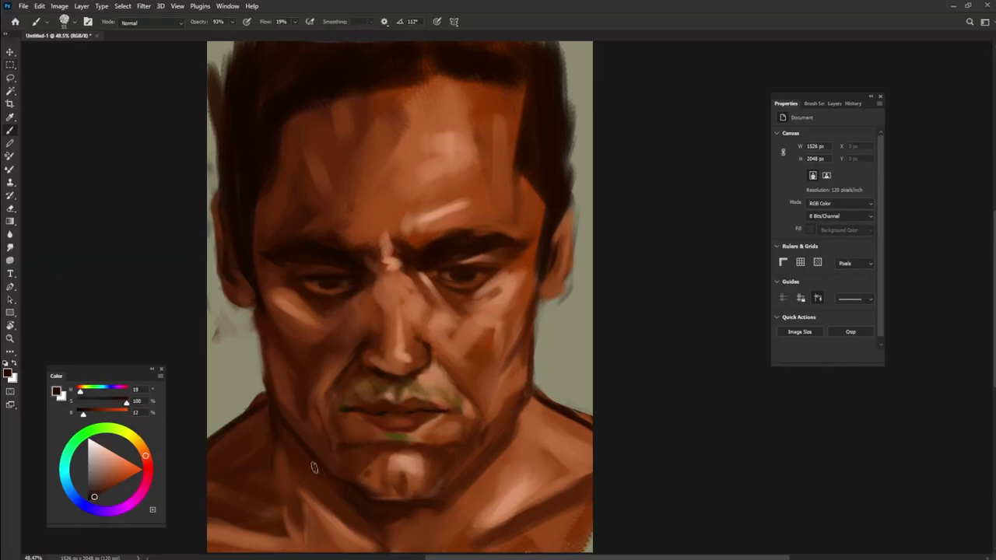
left_click(287, 460, "alt")
left_click(308, 498, "alt")
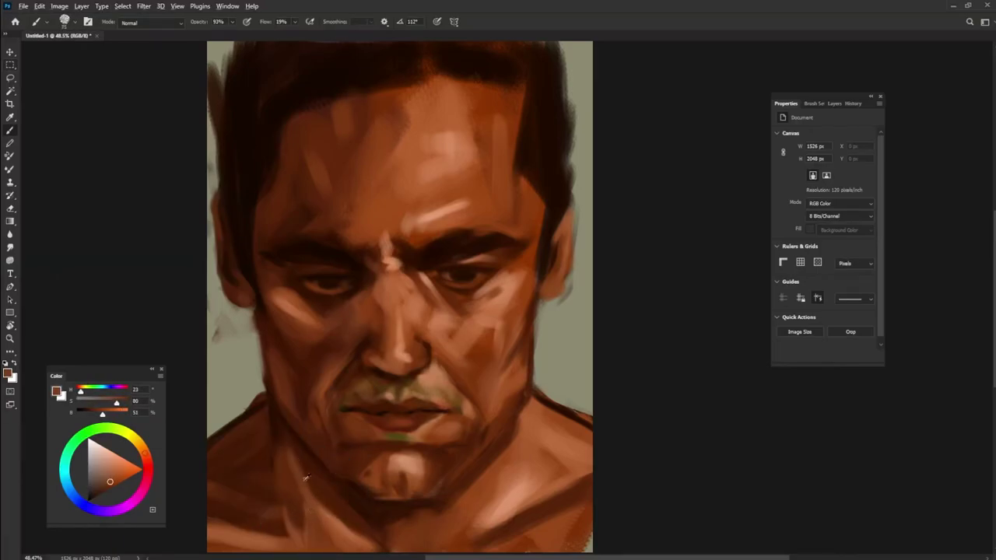
left_click(284, 457, "alt")
left_click(296, 490, "alt")
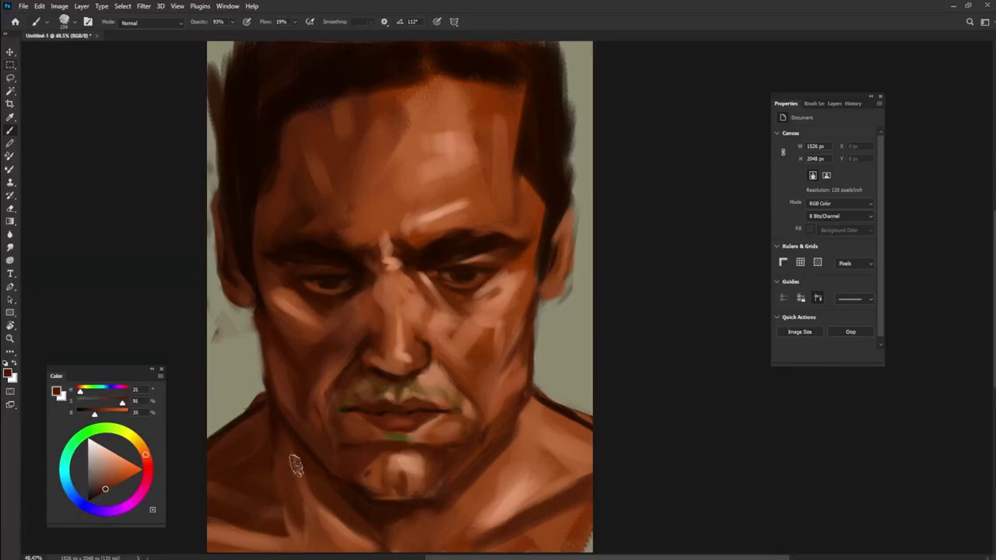
Define the light-side neck muscle below the jaw with dark brown strokes and sampled lighter browns.
left_click_drag(529, 302, 519, 301)
mouse_move(504, 450)
left_mouse_down()
mouse_move(490, 492)
mouse_move(513, 428)
left_mouse_up()
left_click(521, 443, "alt")
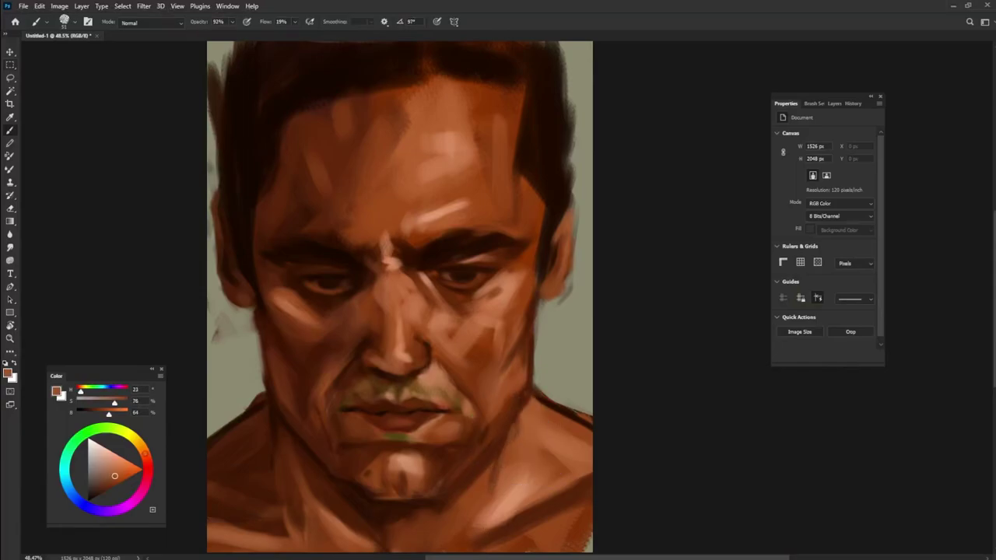
left_click(513, 449, "alt")
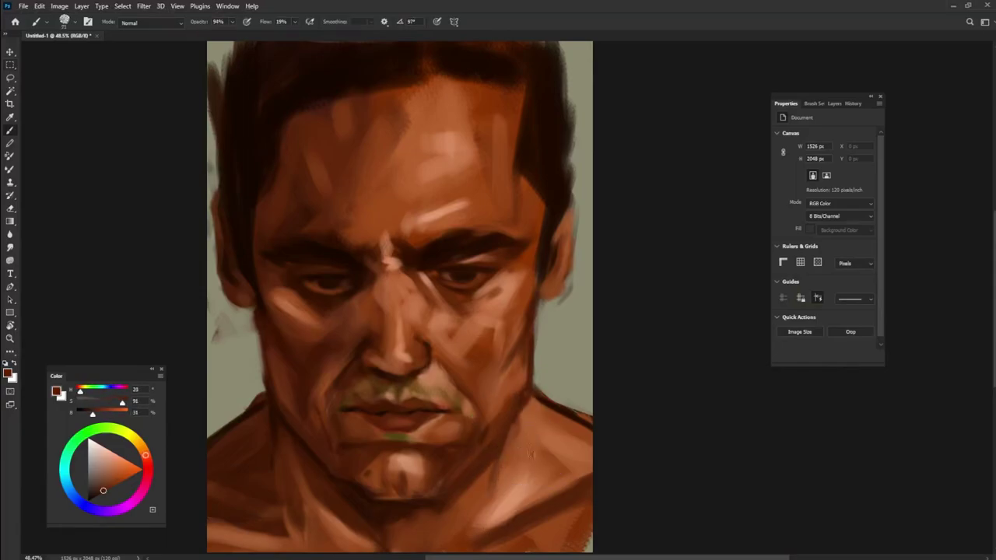
mouse_move(529, 410)
left_mouse_down()
mouse_move(539, 448)
mouse_move(519, 445)
left_mouse_up()
left_click(551, 435, "alt")
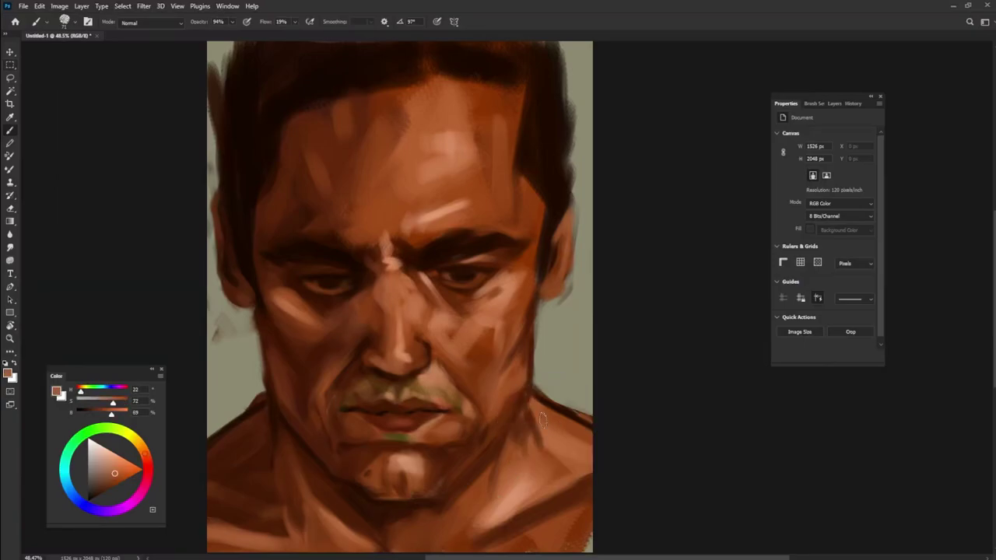
Enlarge the brush and blend sampled peach and browns over the light-side shoulder, throat and lower chest corner.
key("bracketright")
key("bracketright")
key("bracketright")
left_click_drag(562, 436, 599, 417)
left_click(510, 487, "alt")
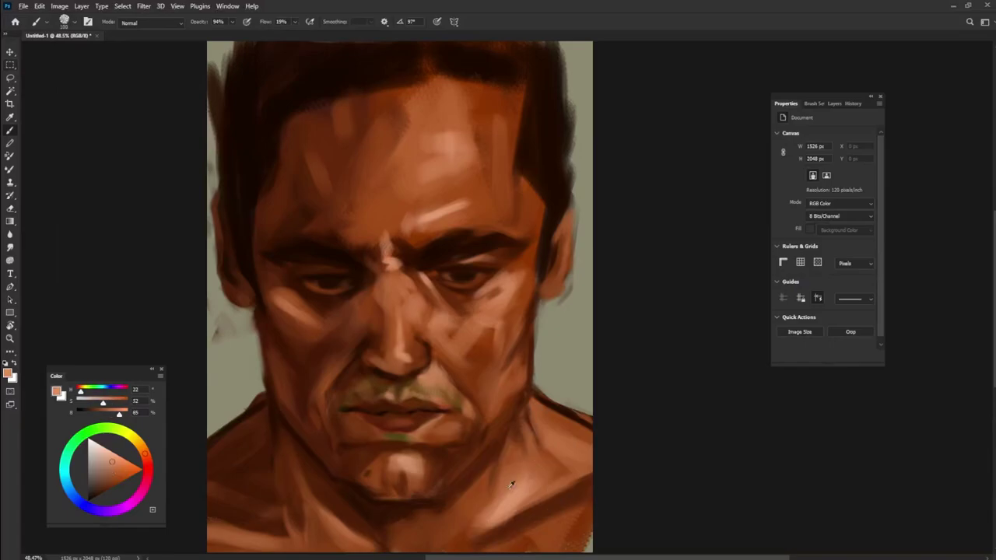
left_click(421, 523, "alt")
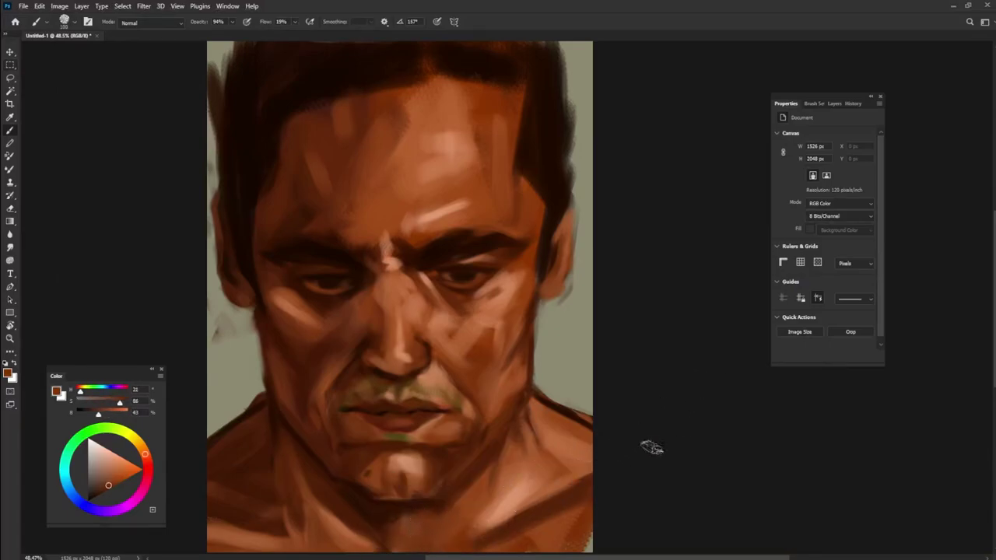
left_click(585, 532, "alt")
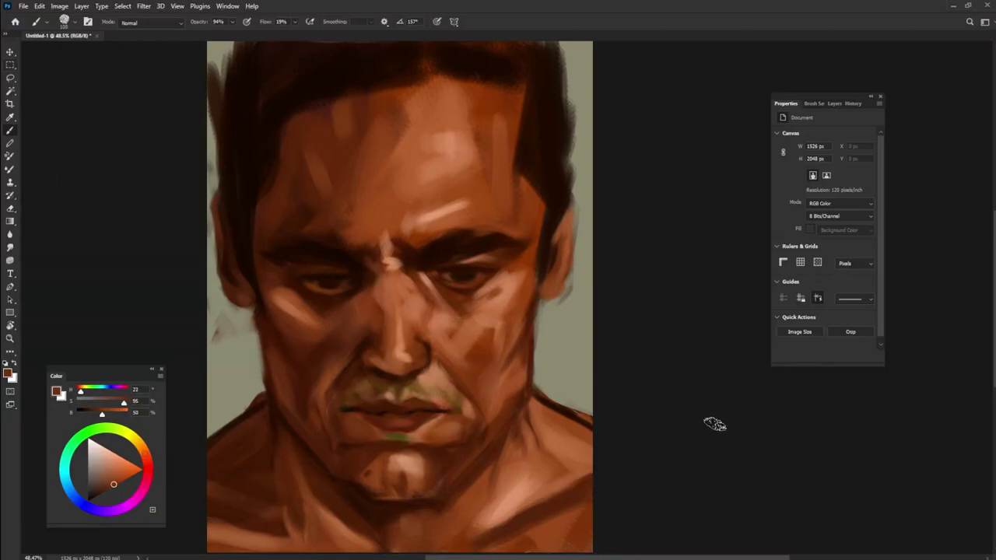
Paint sampled near-black over the shadow-side hair and fringe, lowering the hairline across the forehead with uneven locks.
left_click(222, 78, "alt")
mouse_move(213, 70)
left_mouse_down()
mouse_move(215, 101)
mouse_move(215, 58)
mouse_move(229, 41)
left_mouse_up()
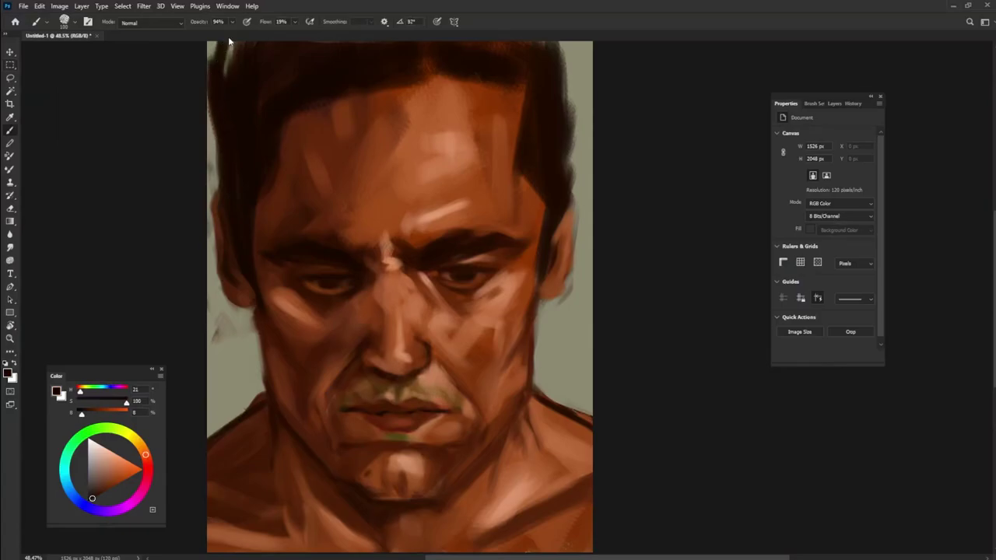
mouse_move(421, 65)
left_mouse_down()
mouse_move(419, 84)
mouse_move(431, 87)
mouse_move(494, 73)
mouse_move(526, 80)
mouse_move(526, 117)
mouse_move(517, 66)
mouse_move(510, 103)
left_mouse_up()
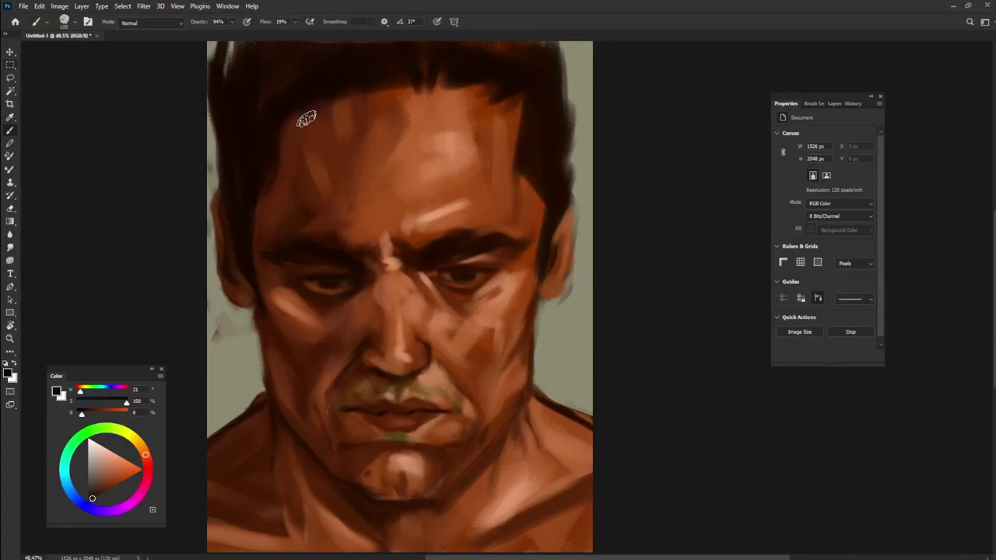
mouse_move(384, 98)
left_mouse_down()
mouse_move(358, 101)
mouse_move(406, 86)
mouse_move(400, 79)
mouse_move(411, 107)
mouse_move(421, 83)
mouse_move(533, 76)
mouse_move(516, 90)
mouse_move(426, 102)
mouse_move(454, 62)
left_mouse_up()
mouse_move(567, 97)
left_mouse_down()
mouse_move(548, 116)
mouse_move(554, 91)
left_mouse_up()
Rotate the brush tip and refine the hairline at both temples with sampled reddish brown and near-black.
key("shift+Right")
key("shift+Right")
key("shift+Right")
key("shift+Right")
left_click_drag(494, 108, 514, 117)
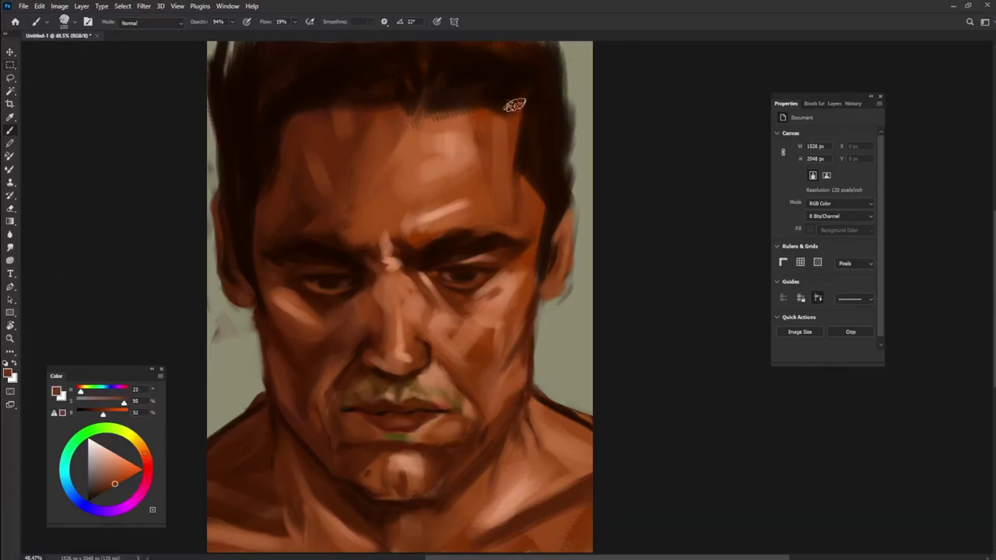
left_click(514, 83, "alt")
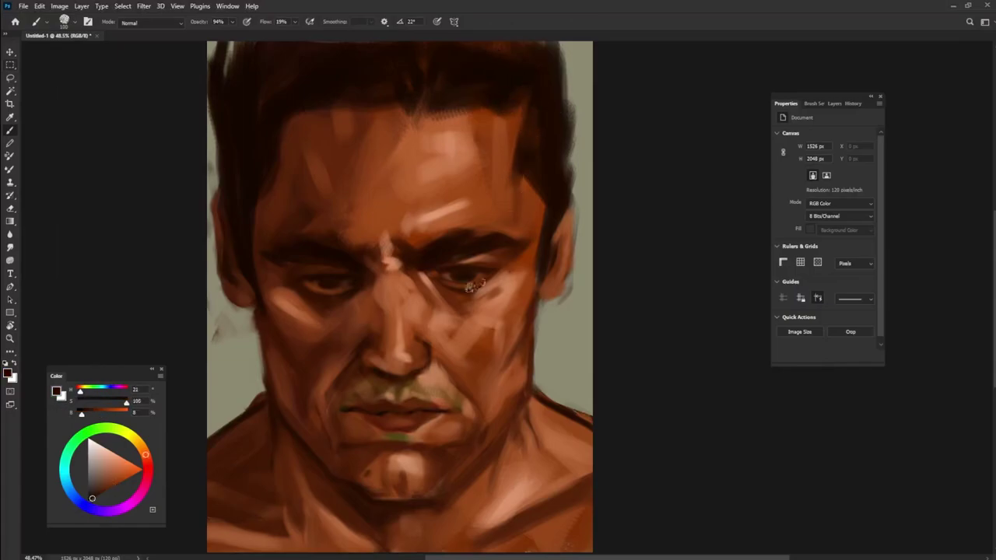
left_click(289, 136, "alt")
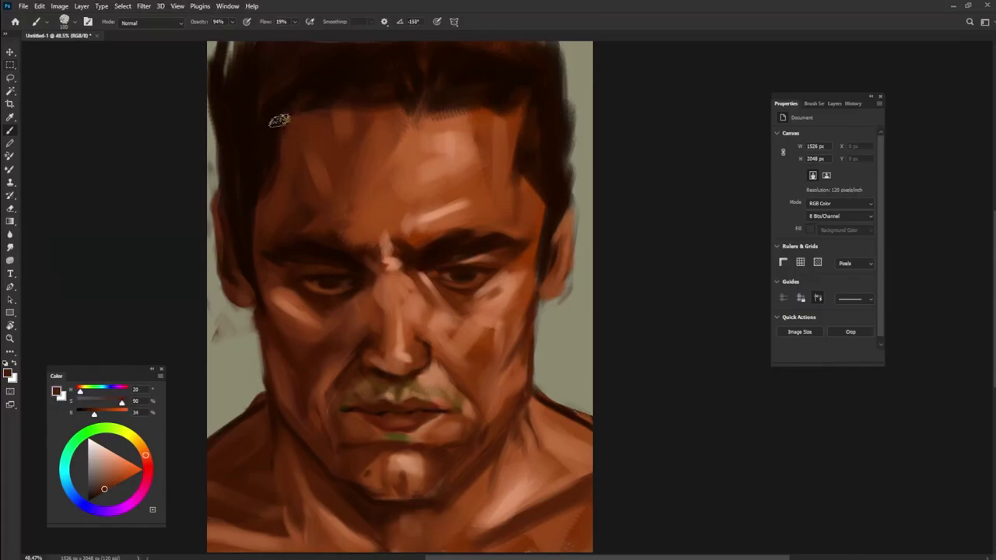
left_click(324, 85, "alt")
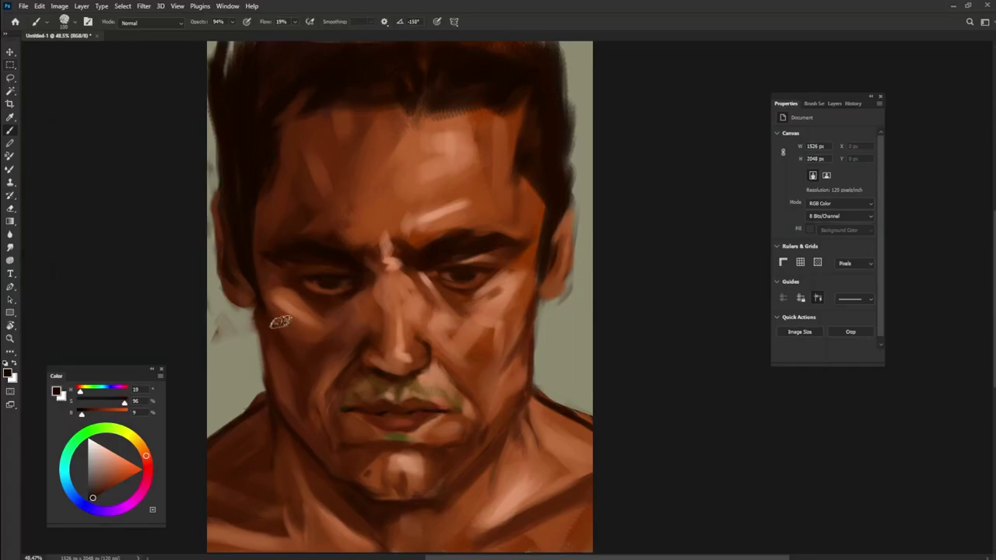
Rotate the brush tip further and fill out the hair along both sides of the head with sampled near-black.
key("shift+Right")
key("shift+Right")
key("shift+Right")
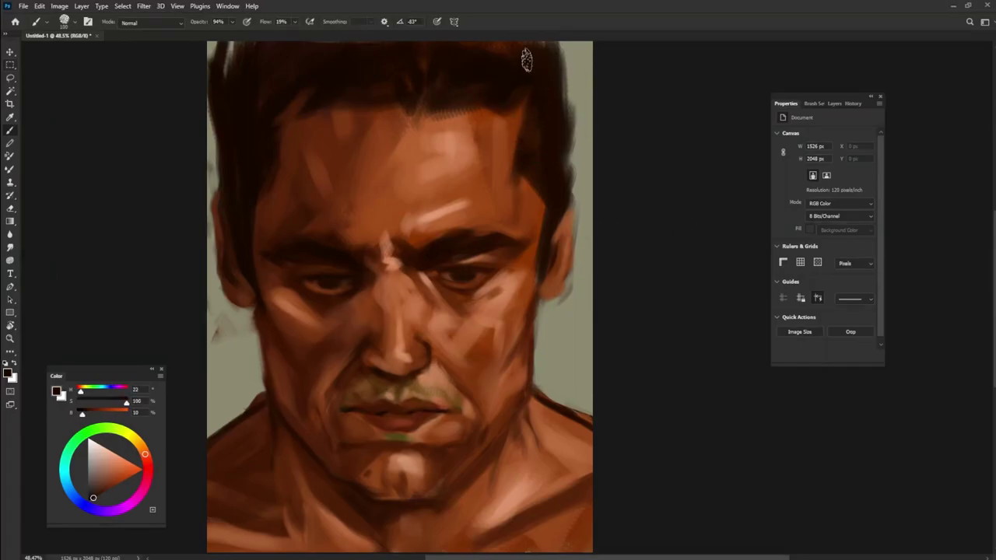
left_click(508, 46, "alt")
key("shift+Right")
key("shift+Right")
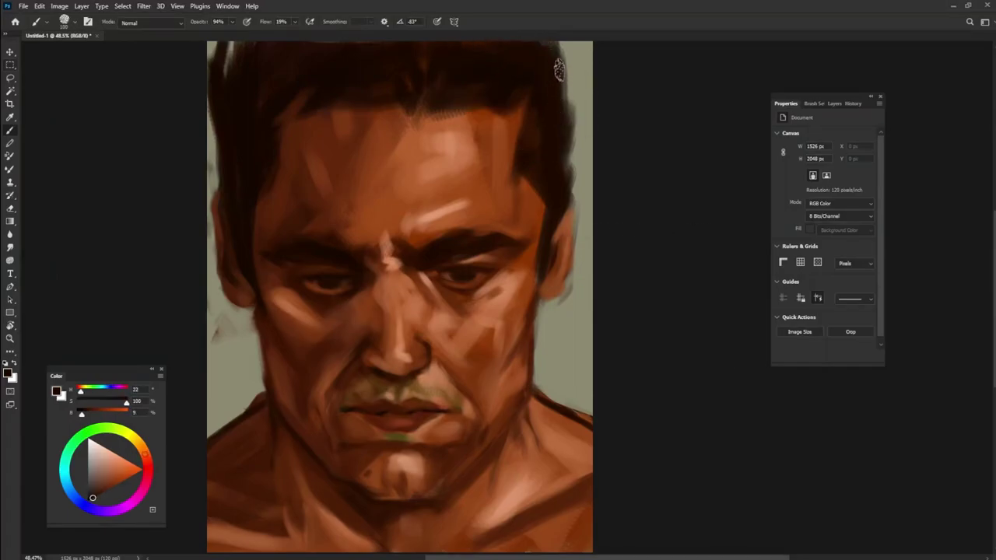
mouse_move(552, 93)
left_mouse_down()
mouse_move(578, 138)
mouse_move(556, 164)
mouse_move(582, 157)
mouse_move(560, 209)
left_mouse_up()
mouse_move(232, 114)
left_mouse_down()
mouse_move(210, 138)
mouse_move(226, 168)
mouse_move(212, 131)
left_mouse_up()
Clean up the outer edges of the shadow-side hair and jaw with the sampled olive-grey background colour.
left_click(210, 51, "alt")
mouse_move(218, 50)
left_mouse_down()
mouse_move(212, 101)
mouse_move(224, 46)
left_mouse_up()
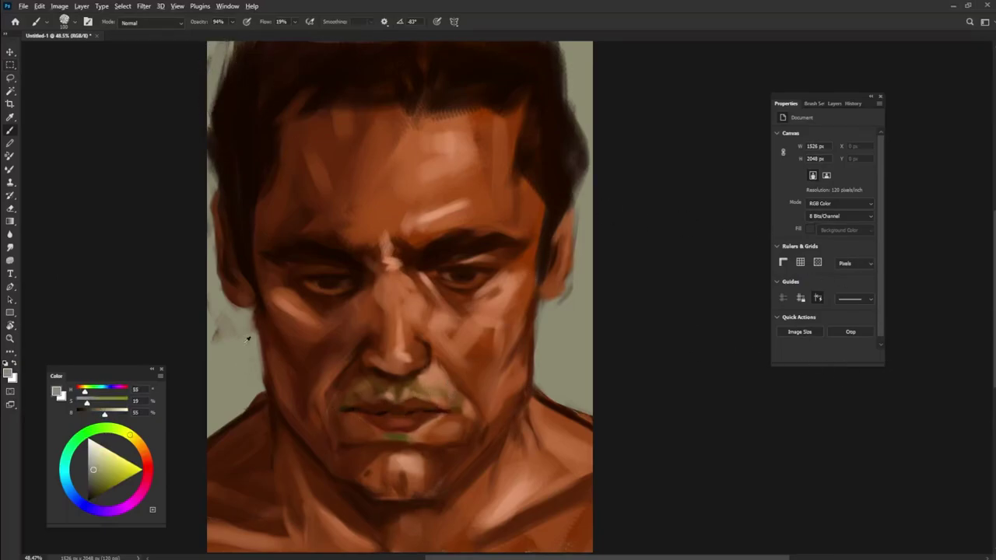
left_click_drag(255, 325, 261, 372)
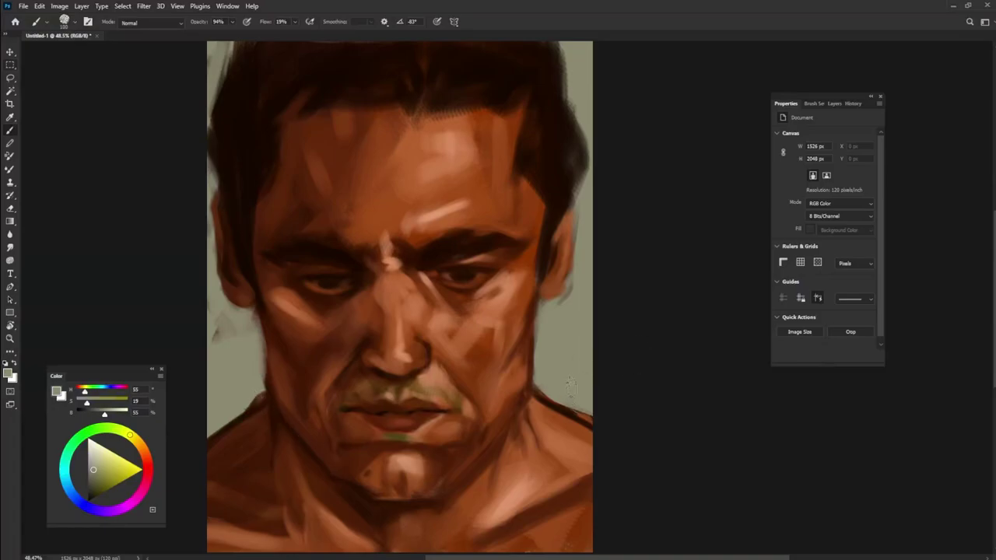